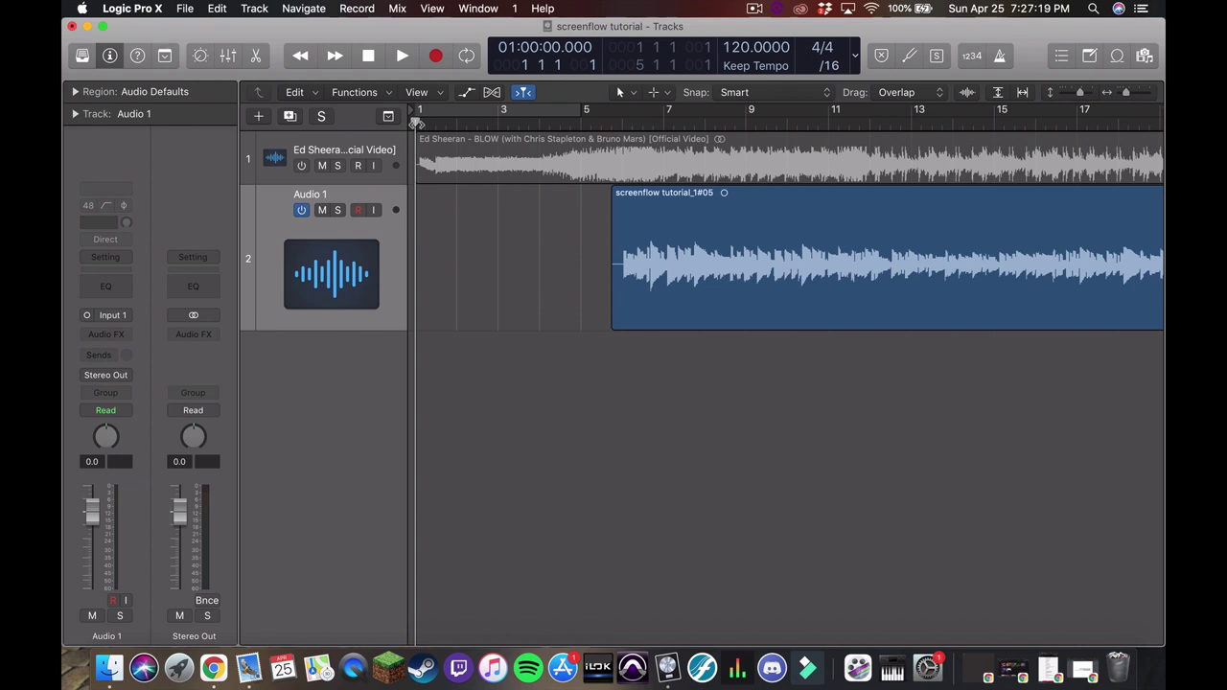
# - Put the playhead at bar 6, just before the bass region on Audio 1
pyautogui.click(602, 122)
pyautogui.hscroll(3, 551, 283)
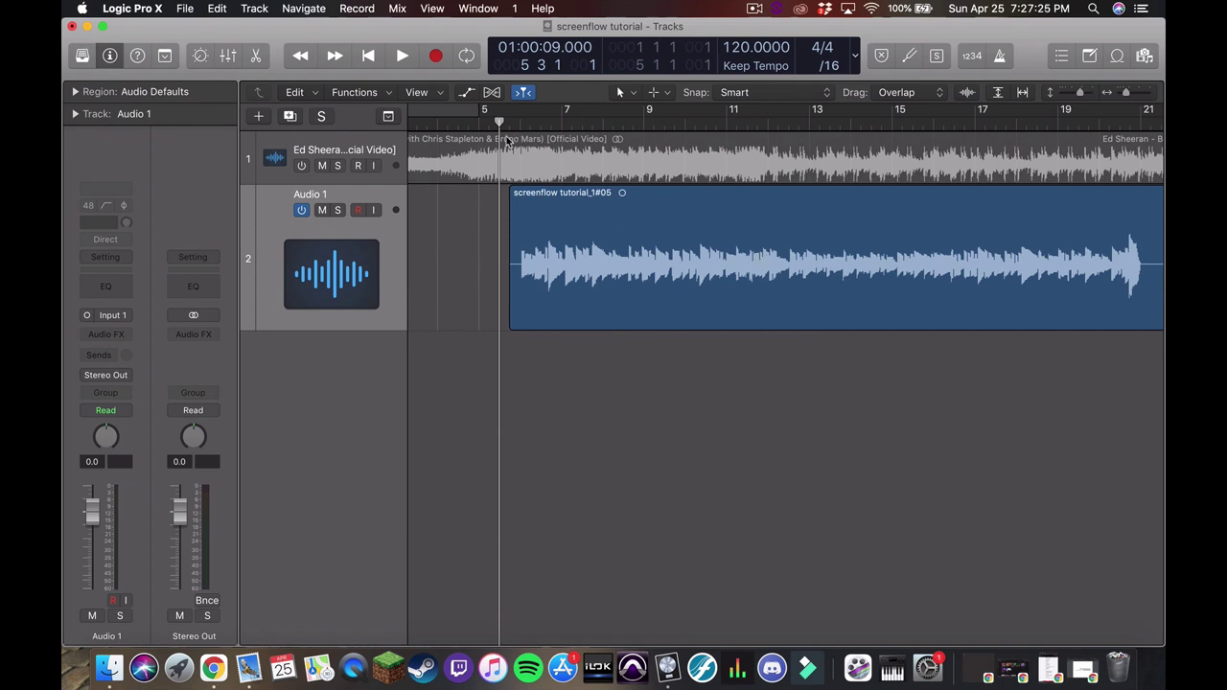
pyautogui.hscroll(-3, 508, 140)
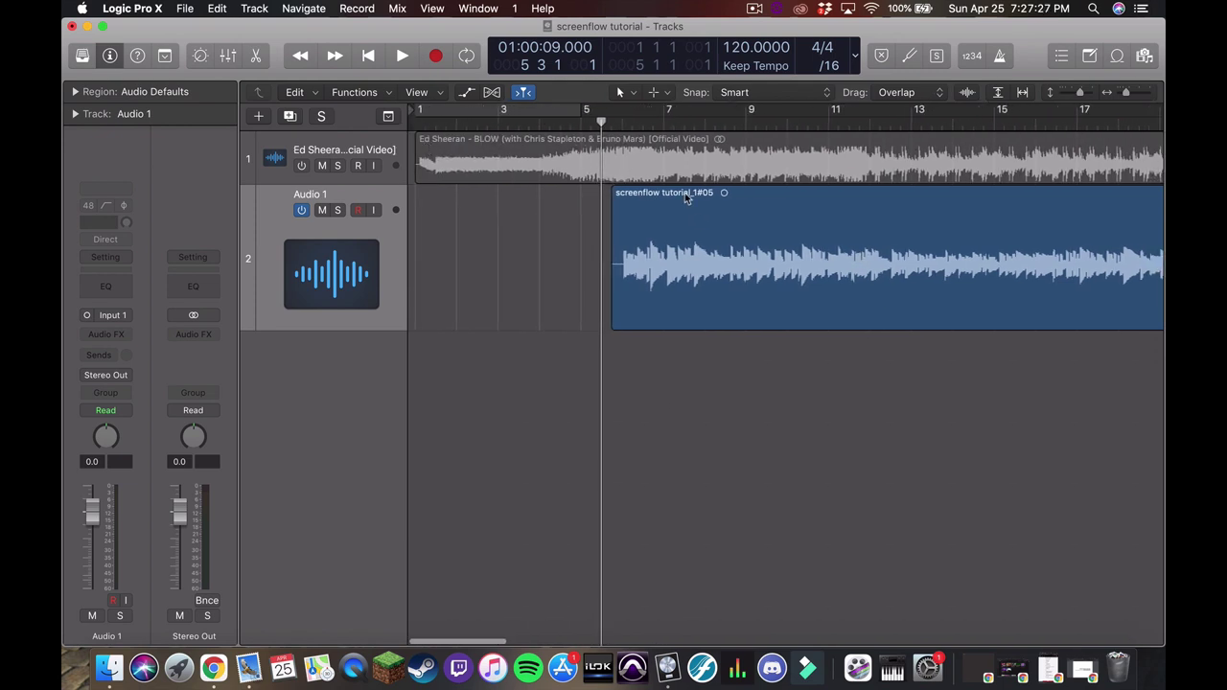
pyautogui.hscroll(2, 686, 197)
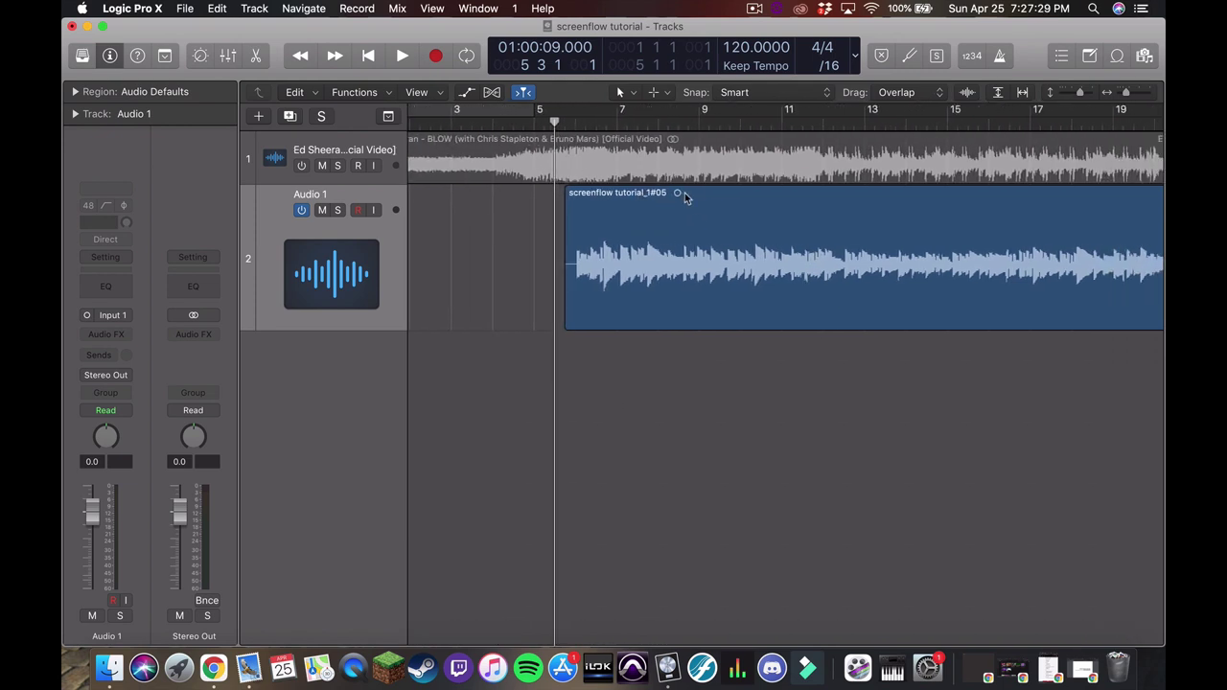
pyautogui.hscroll(1, 686, 198)
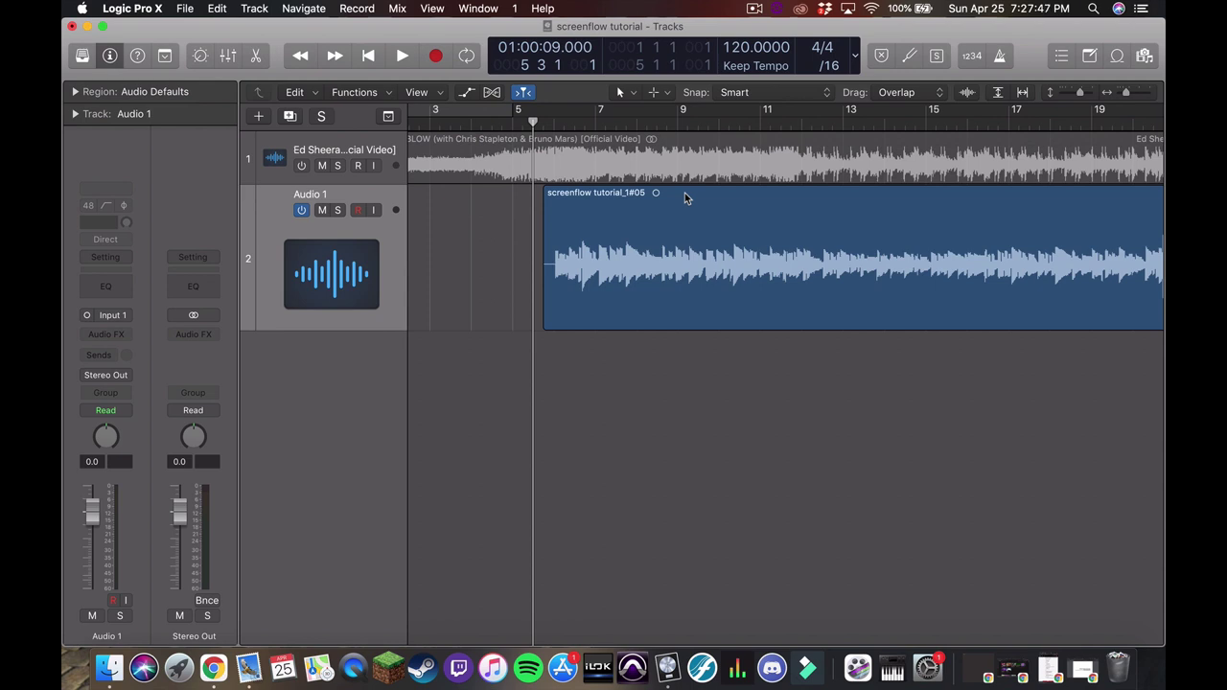
pyautogui.hscroll(2, 671, 198)
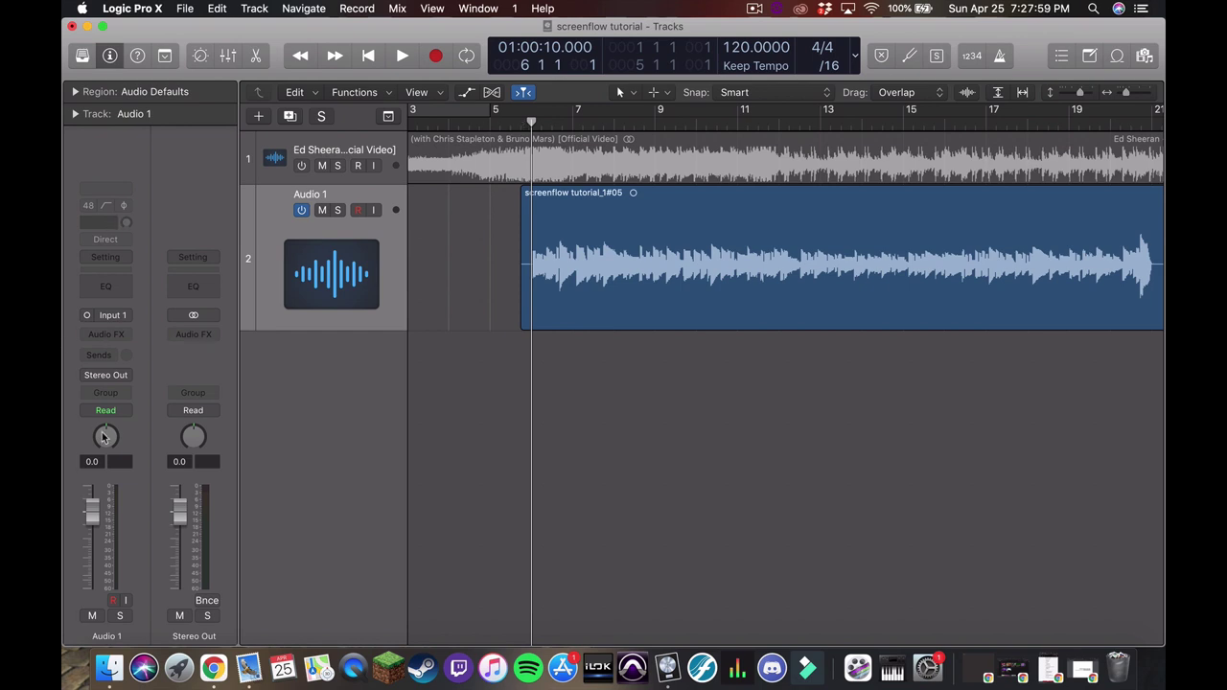
pyautogui.press('space')
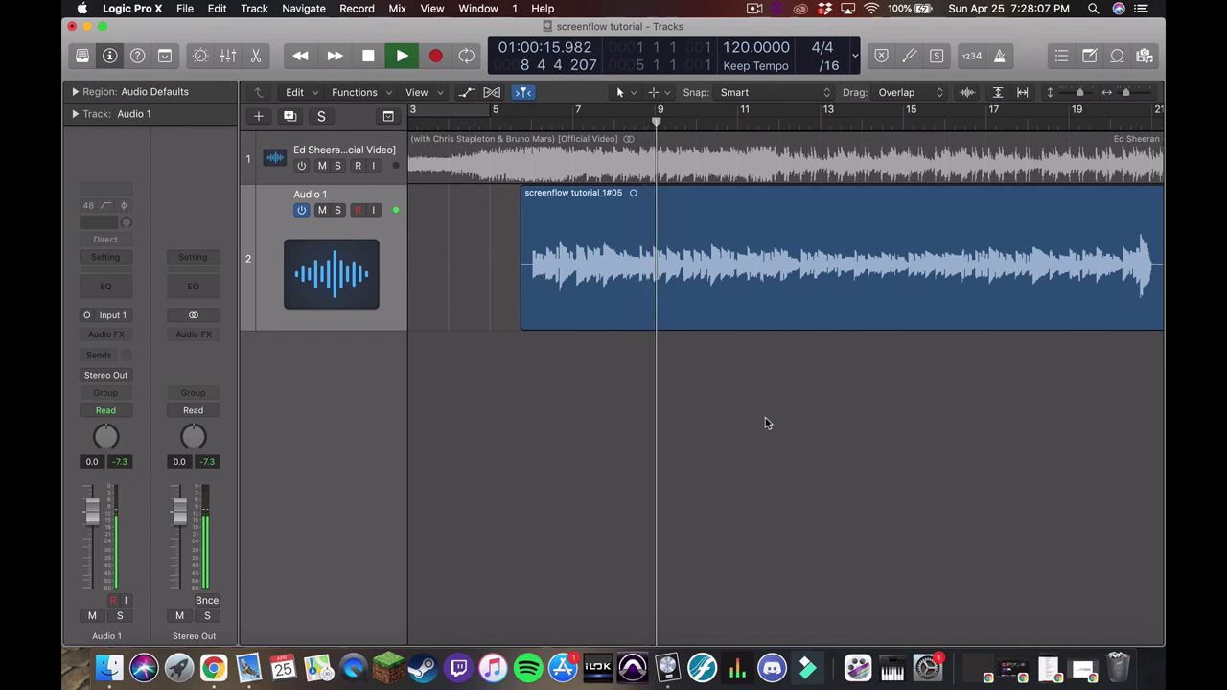
pyautogui.press('space')
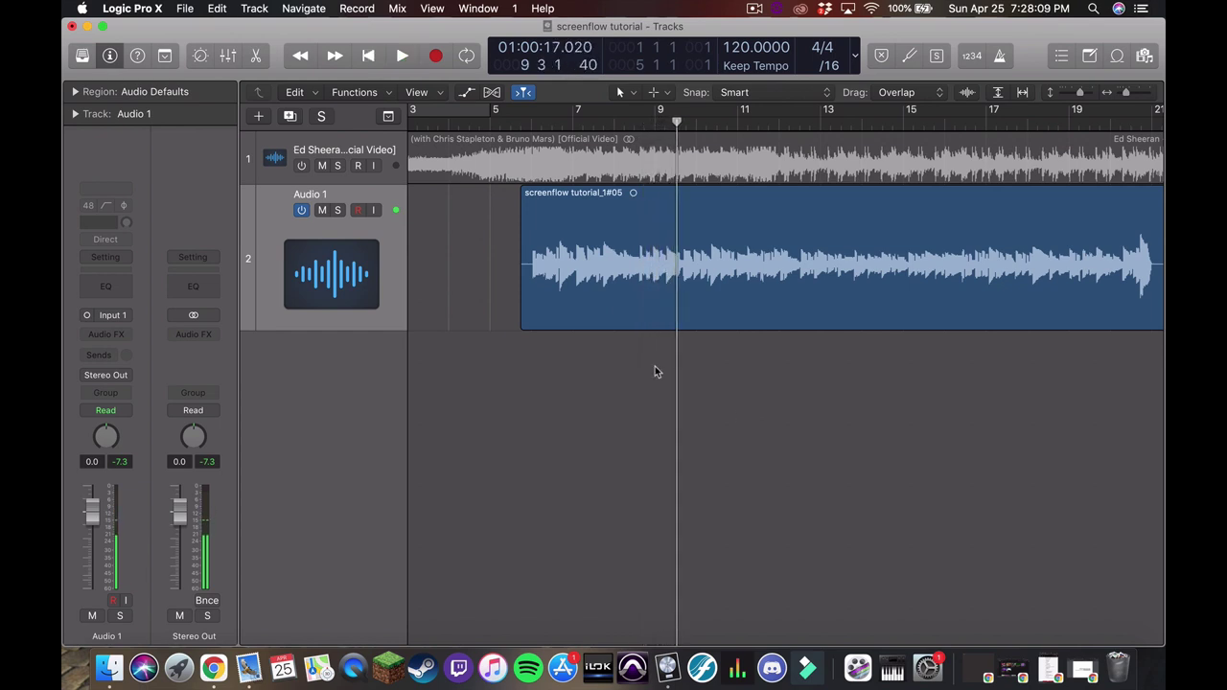
pyautogui.hscroll(-2, 654, 372)
pyautogui.hscroll(-2, 528, 313)
pyautogui.hscroll(5, 528, 313)
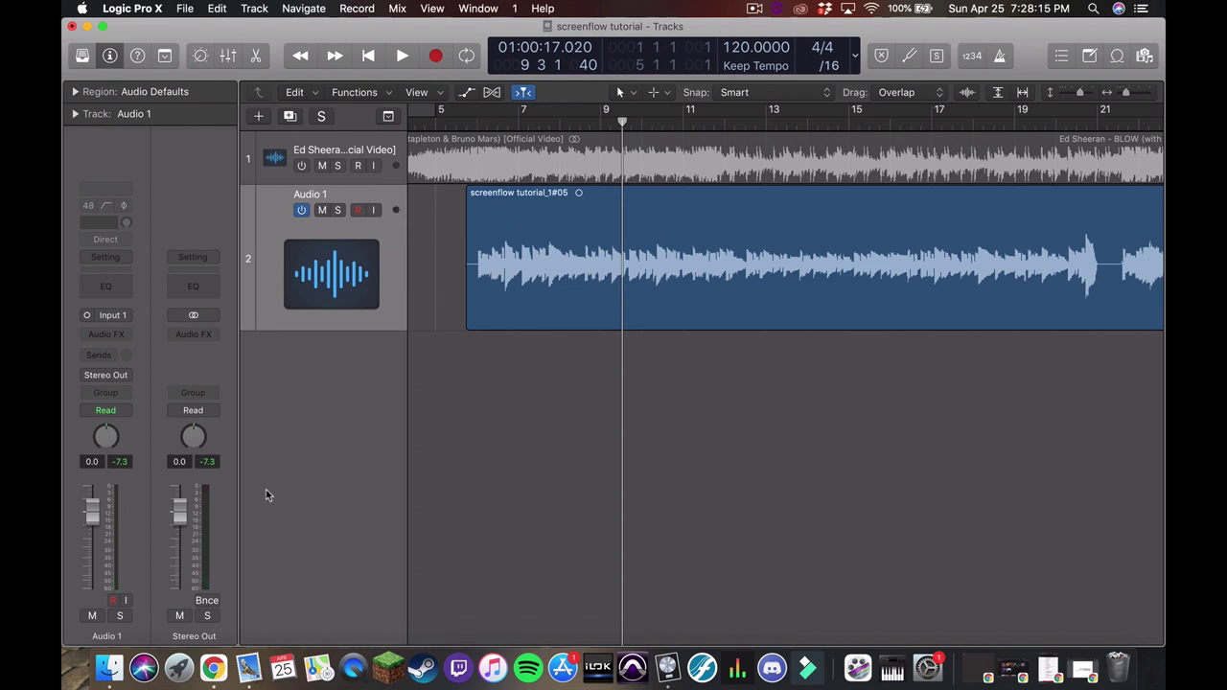
pyautogui.click(476, 123)
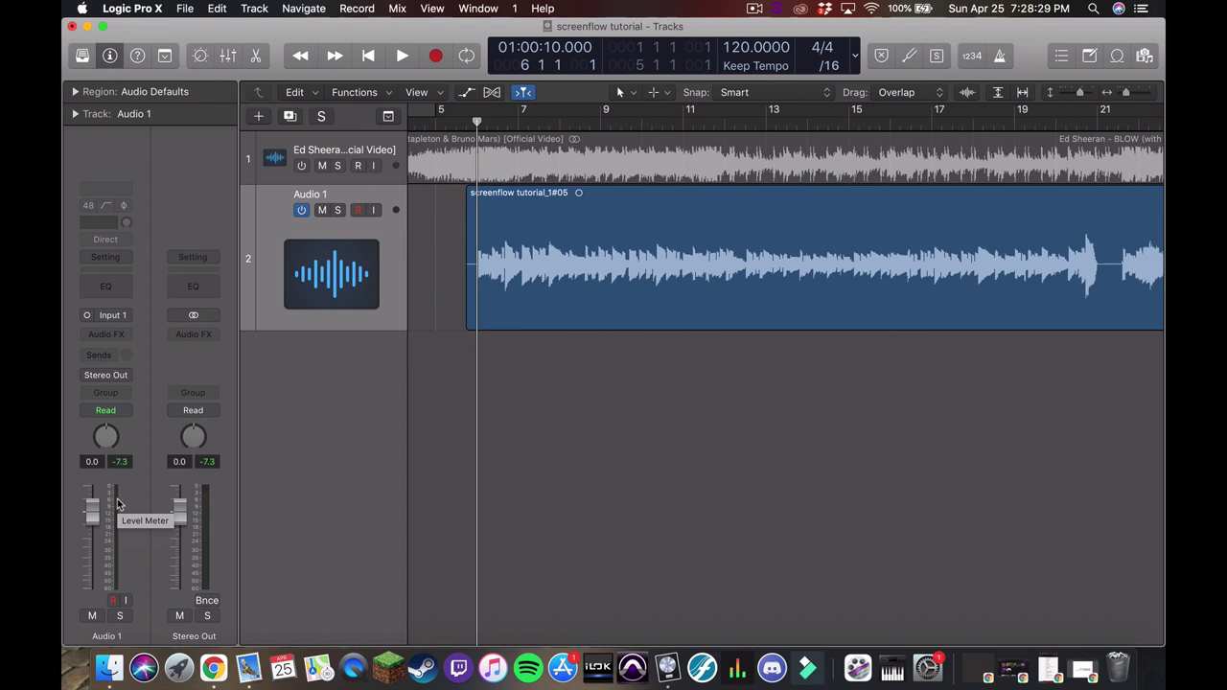
pyautogui.press('space')
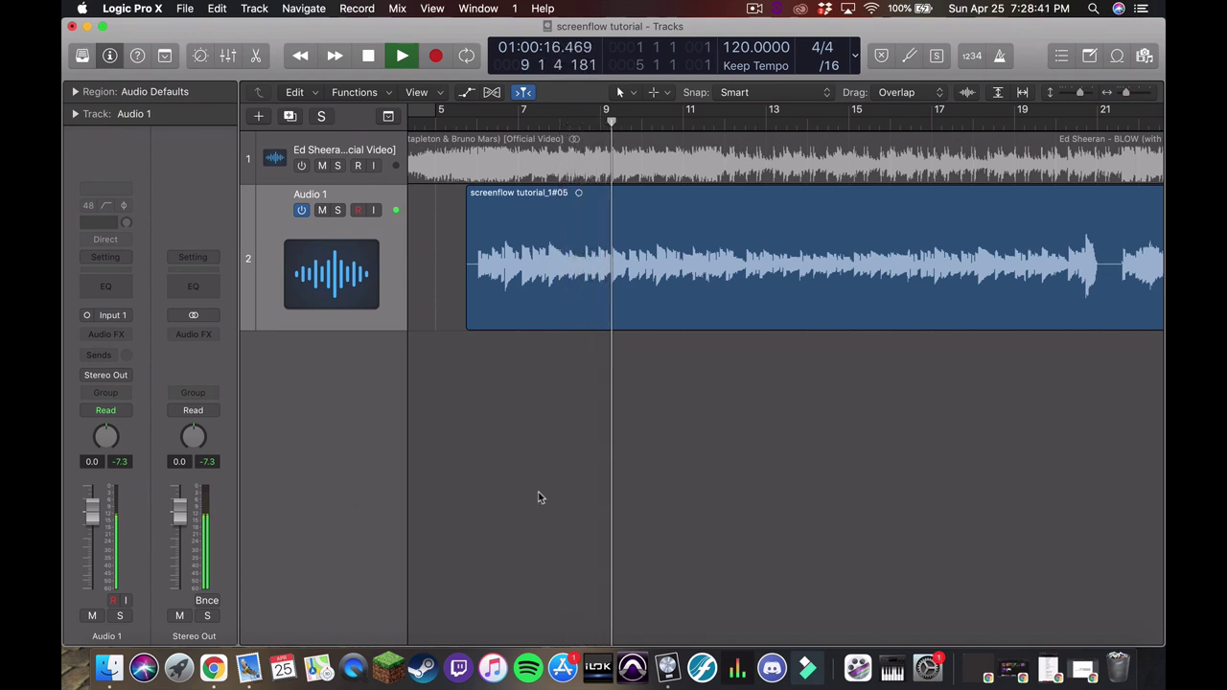
pyautogui.press('space')
pyautogui.click(477, 114)
pyautogui.hscroll(-5, 706, 292)
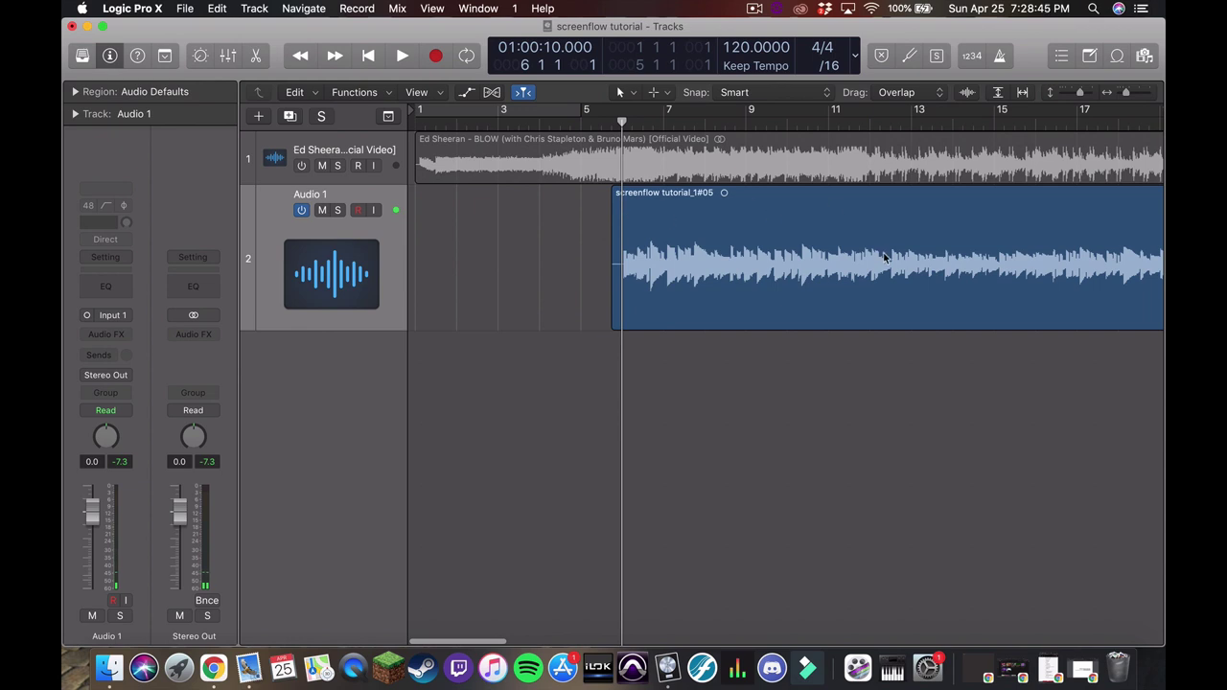
# - Insert Bass Amp Designer (Mono) in the Audio FX slot of Audio 1
pyautogui.click(123, 335)
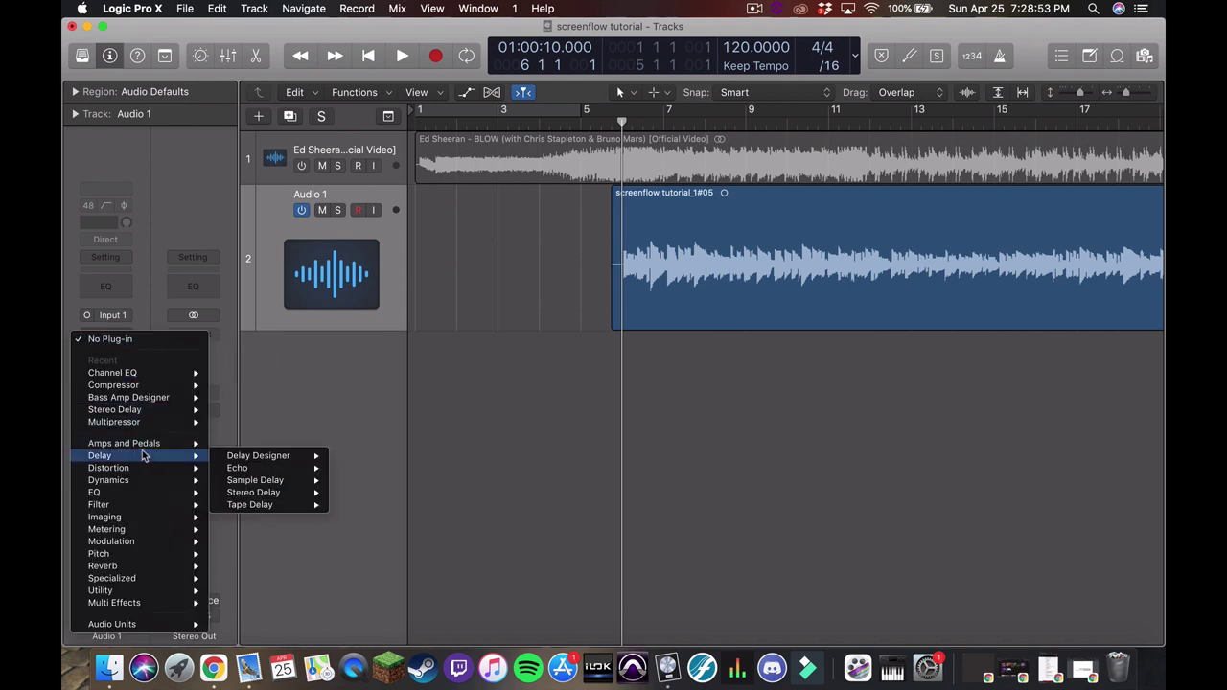
pyautogui.moveTo(206, 444)
pyautogui.moveTo(275, 461)
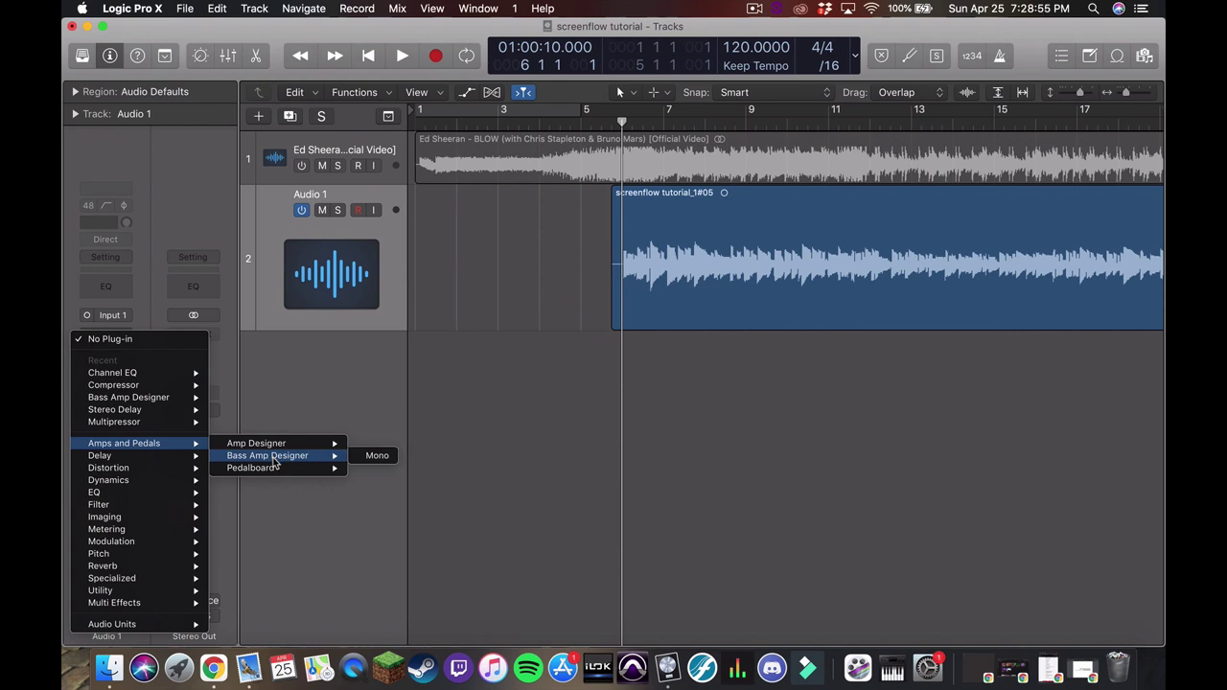
pyautogui.click(373, 458)
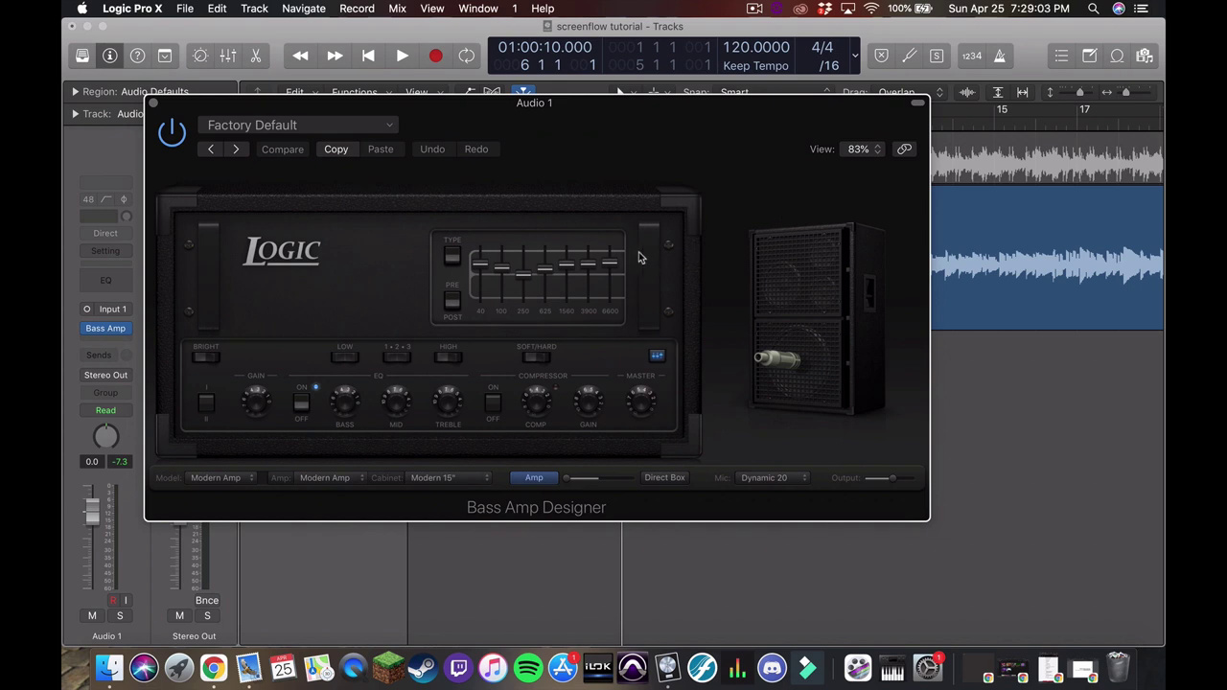
# - Set the cabinet to Modern 6" and the amp head to Classic Amp
pyautogui.click(437, 474)
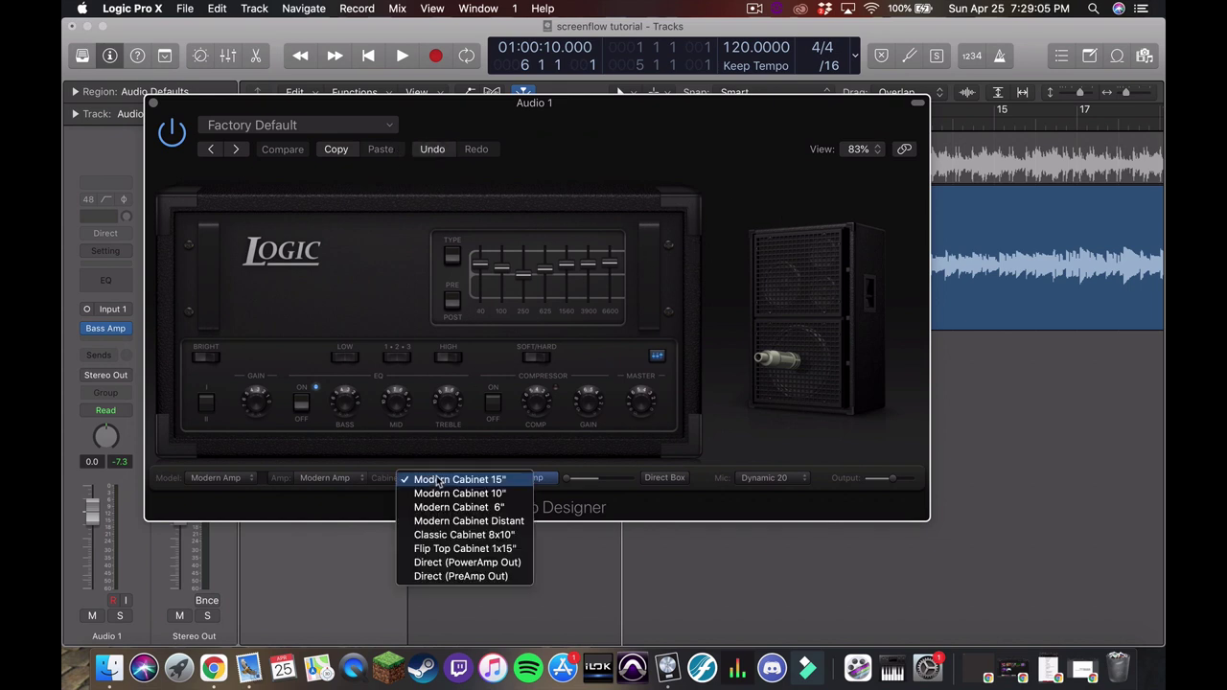
pyautogui.click(491, 508)
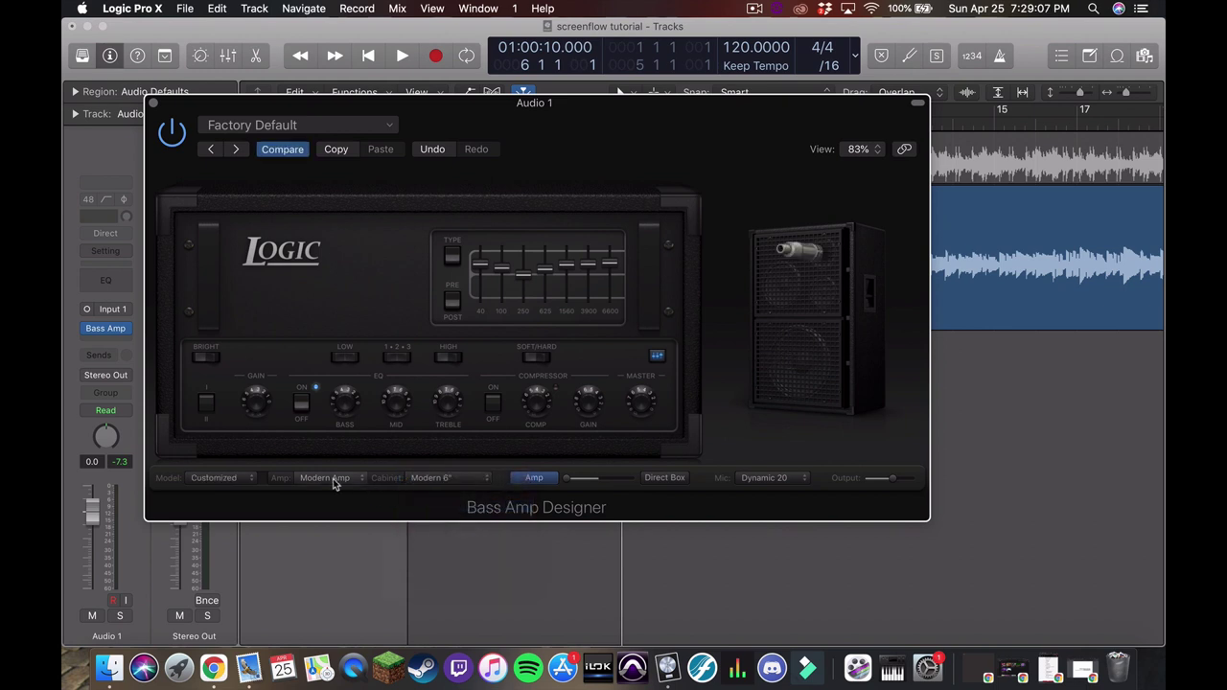
pyautogui.click(333, 478)
pyautogui.click(330, 493)
# - Briefly view the direct box section and its amp blend, then return to the amp head
pyautogui.moveTo(754, 270)
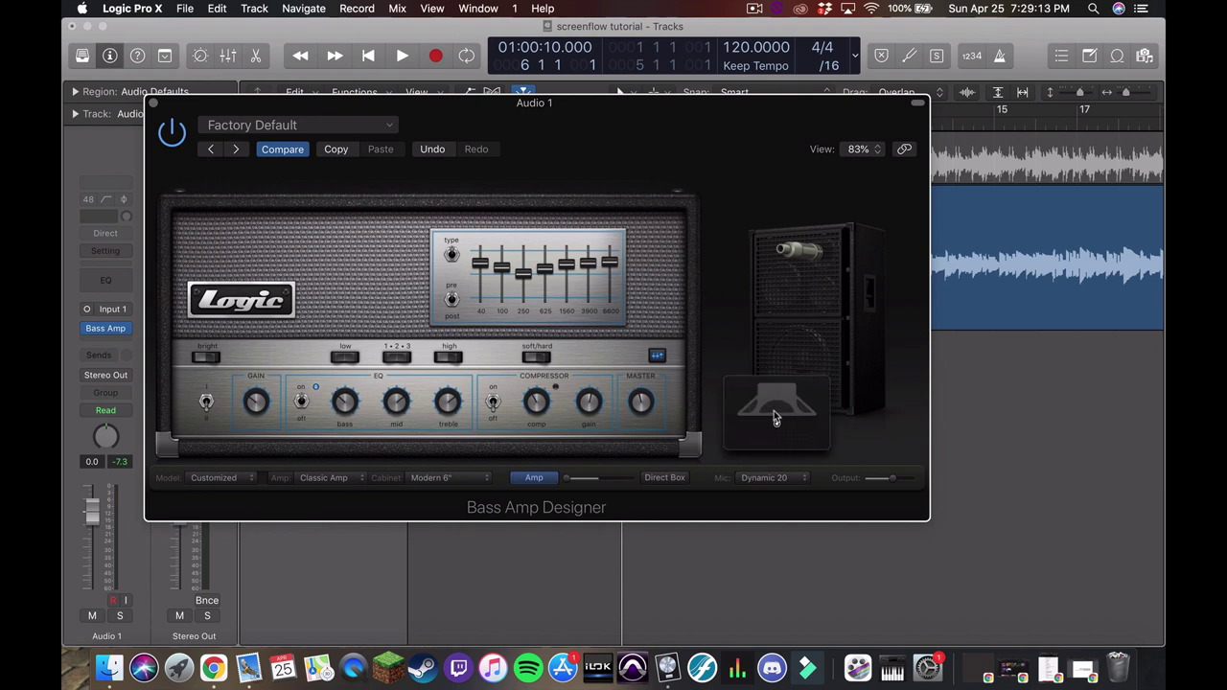
pyautogui.click(664, 477)
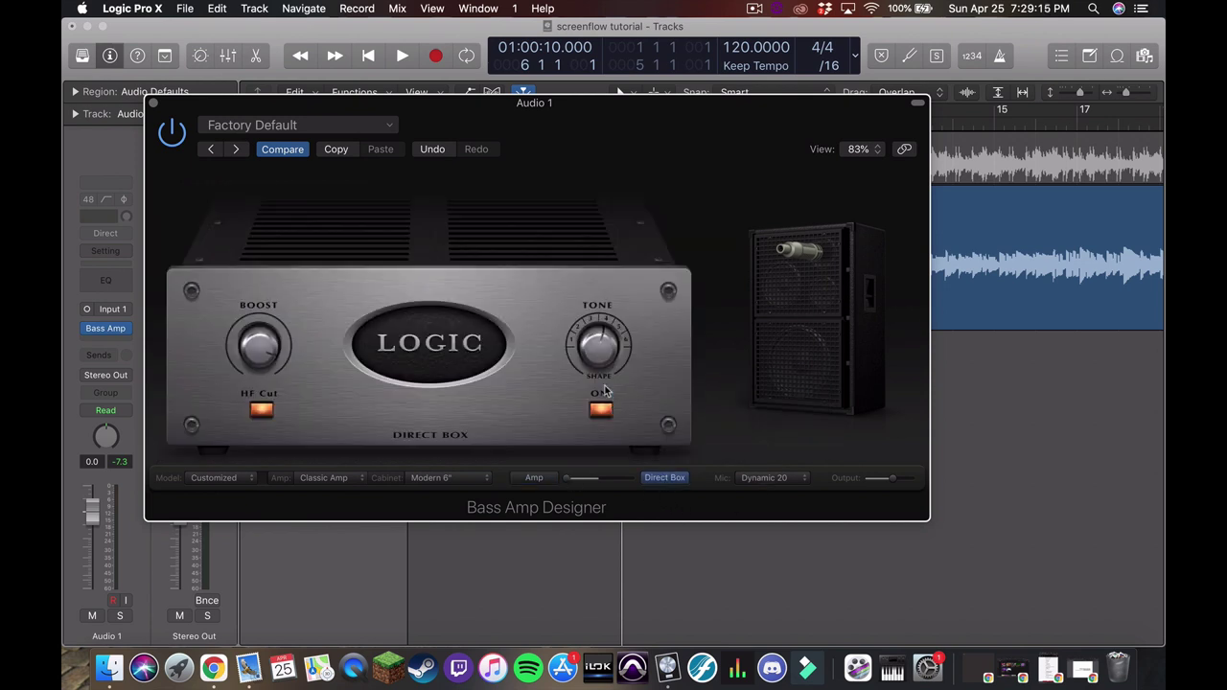
pyautogui.moveTo(572, 484)
pyautogui.mouseDown()
pyautogui.moveTo(623, 483)
pyautogui.moveTo(560, 488)
pyautogui.moveTo(630, 482)
pyautogui.moveTo(564, 487)
pyautogui.mouseUp()
pyautogui.click(537, 479)
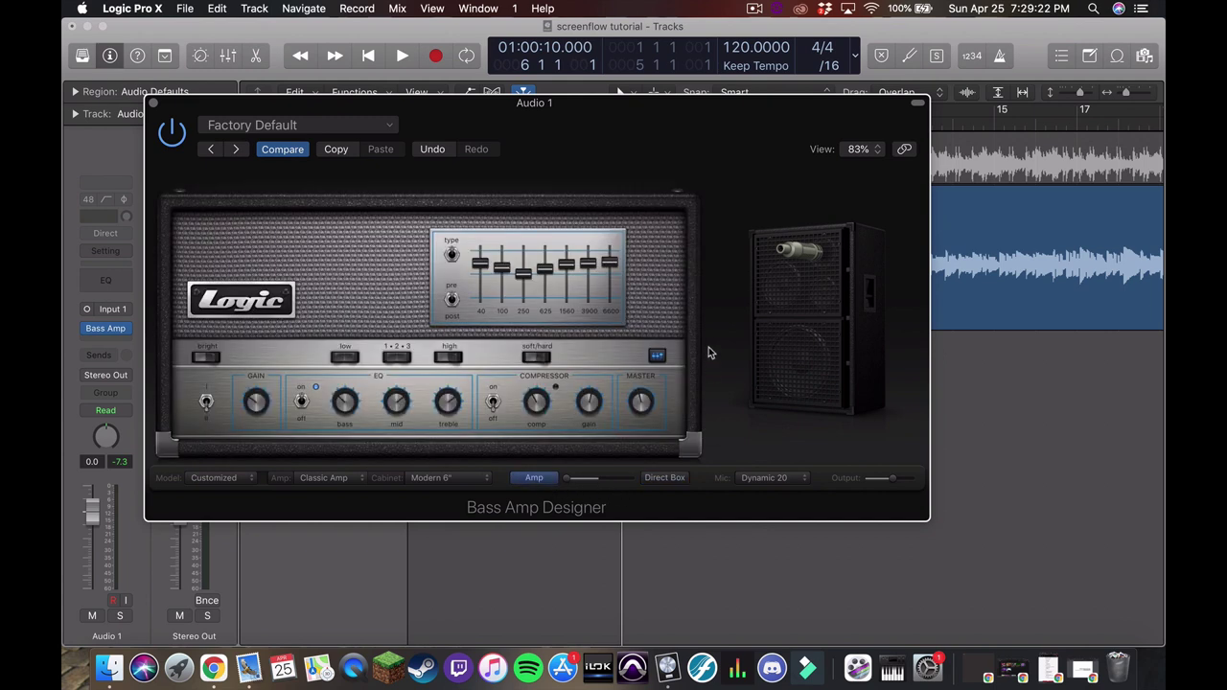
# - Load the Modern Stack preset in Bass Amp Designer
pyautogui.click(370, 125)
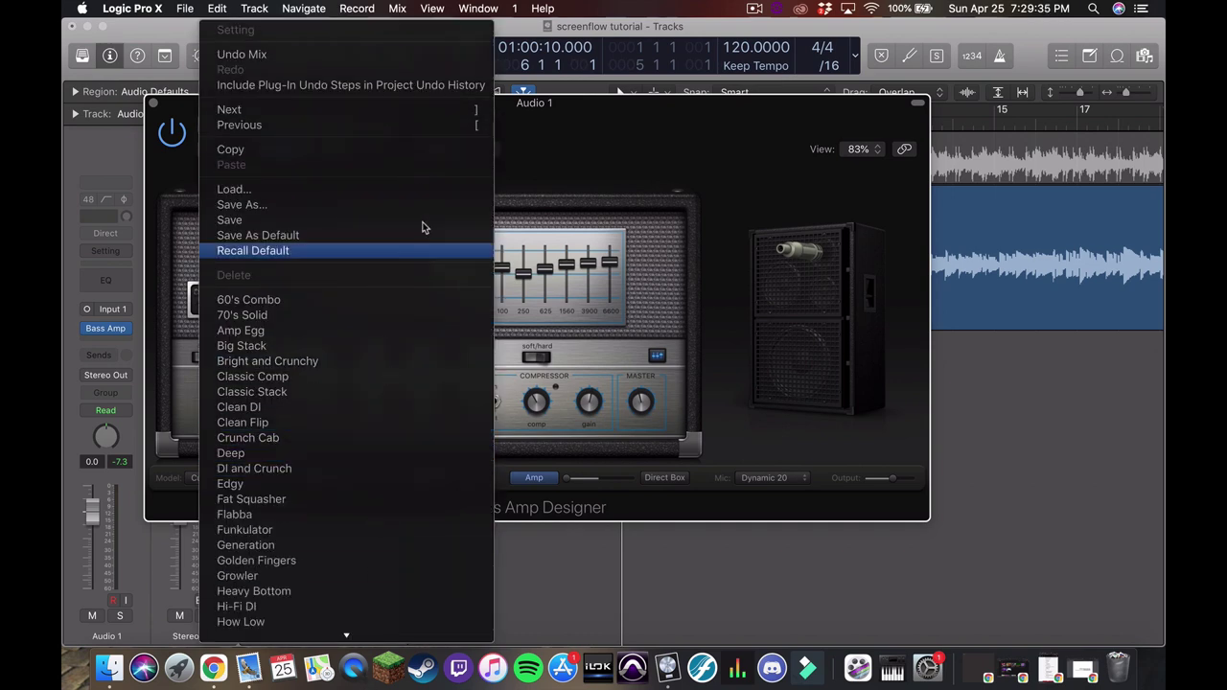
pyautogui.click(583, 164)
pyautogui.click(282, 129)
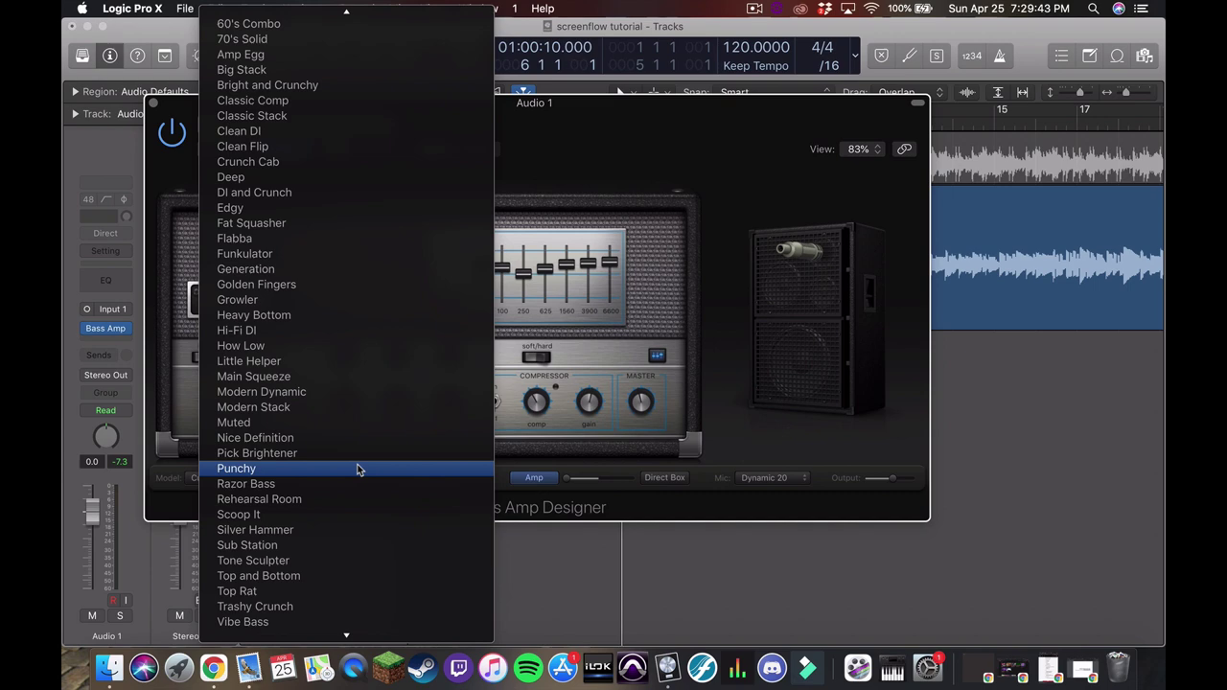
pyautogui.click(360, 410)
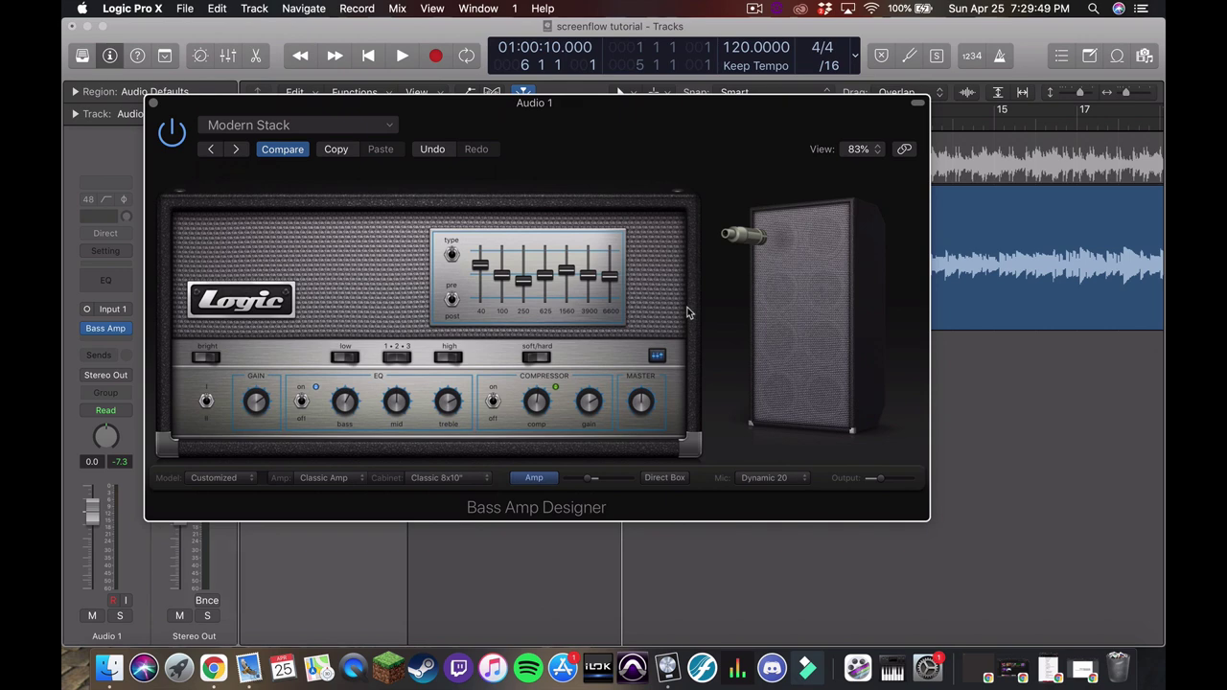
# - Switch the amp plug-in back on and audition Modern Stack during playback
pyautogui.moveTo(664, 144); pyautogui.dragTo(763, 268)
pyautogui.press('space')
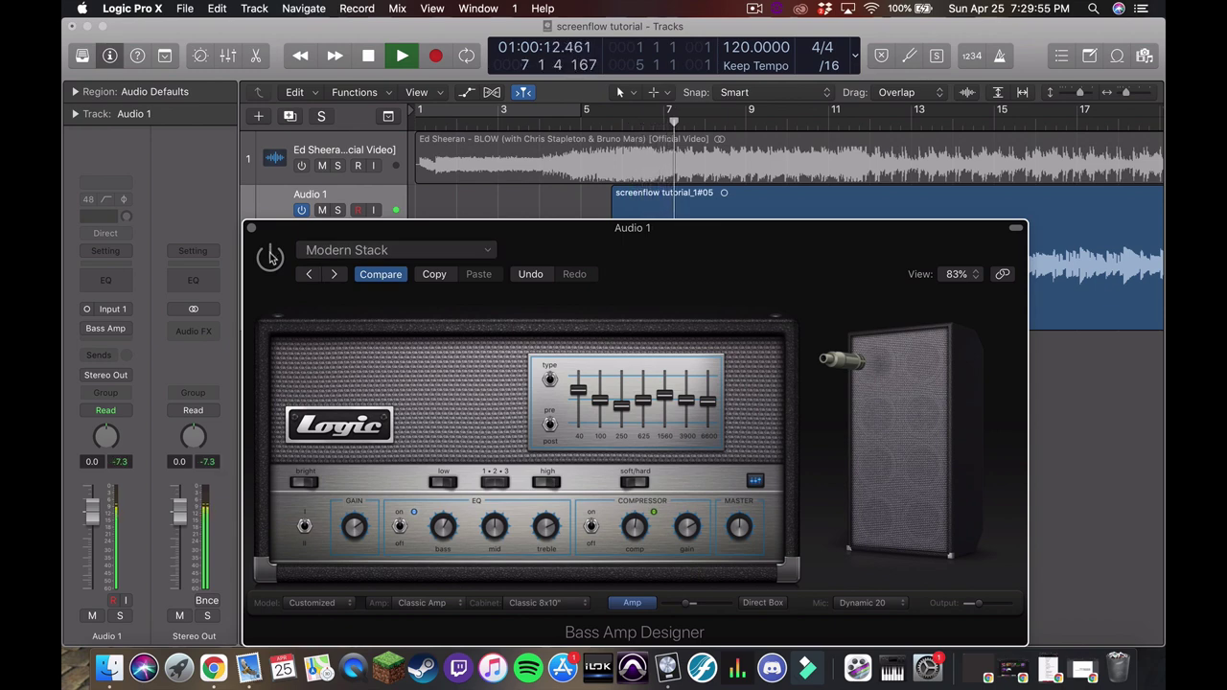
pyautogui.click(270, 257)
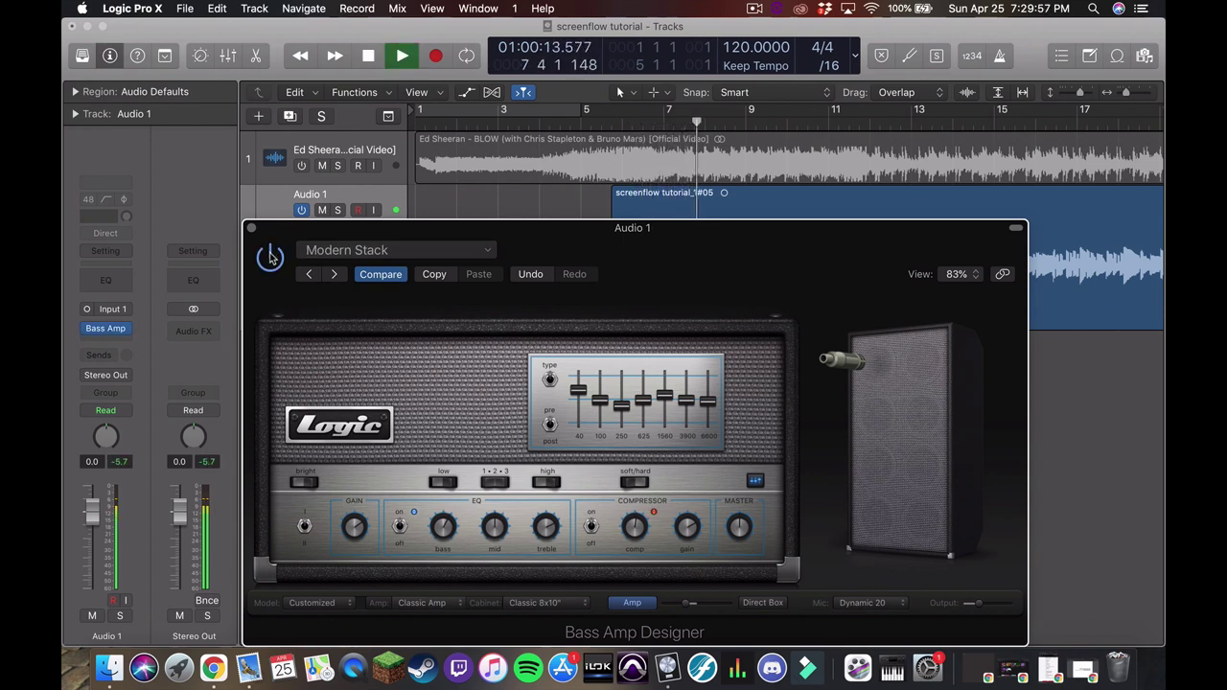
pyautogui.moveTo(677, 278); pyautogui.dragTo(665, 181)
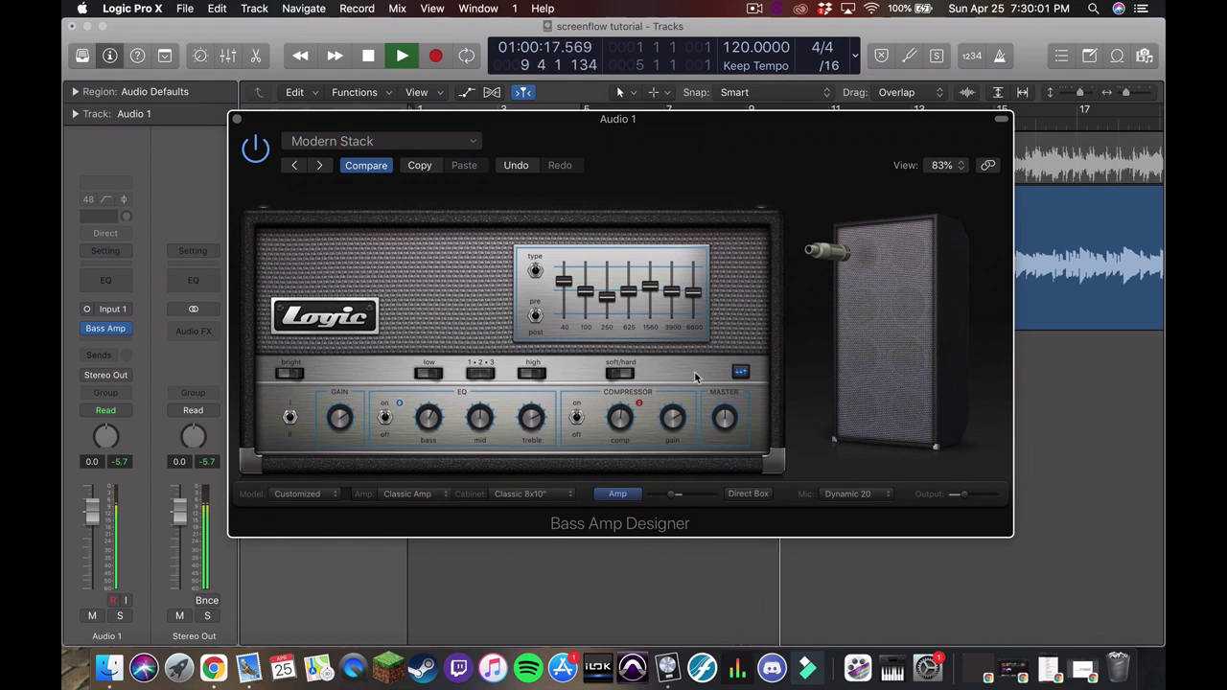
pyautogui.press('space')
pyautogui.moveTo(710, 160); pyautogui.dragTo(699, 161)
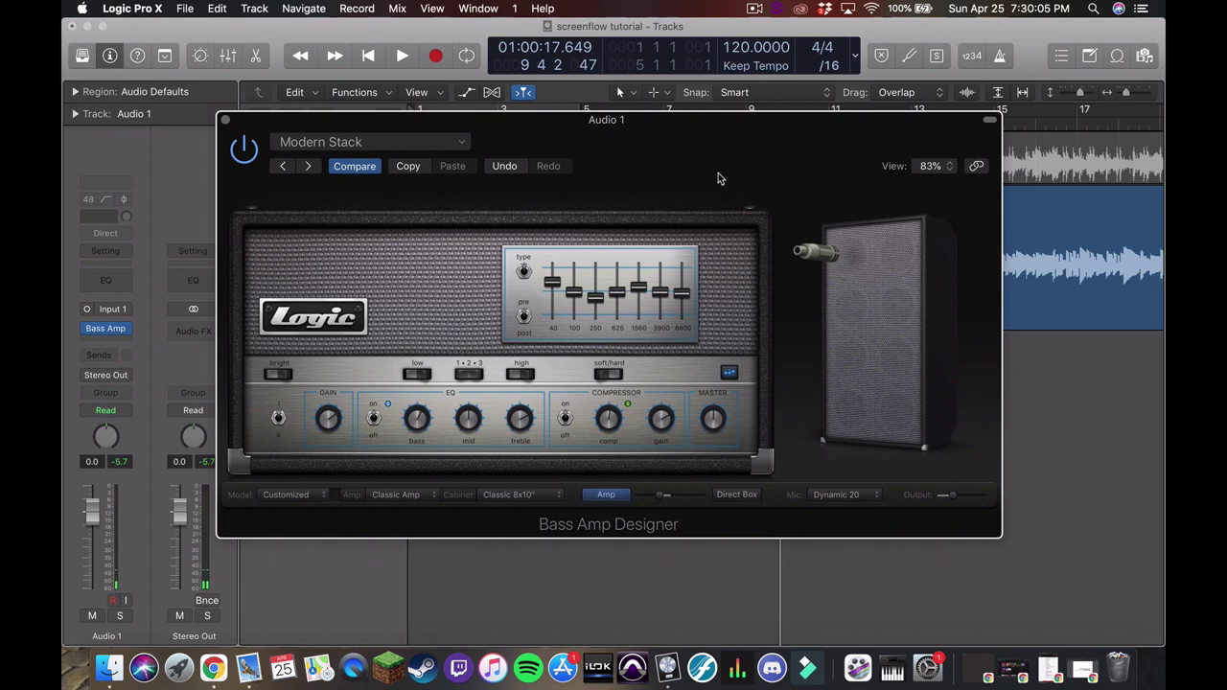
pyautogui.moveTo(709, 170); pyautogui.dragTo(729, 174)
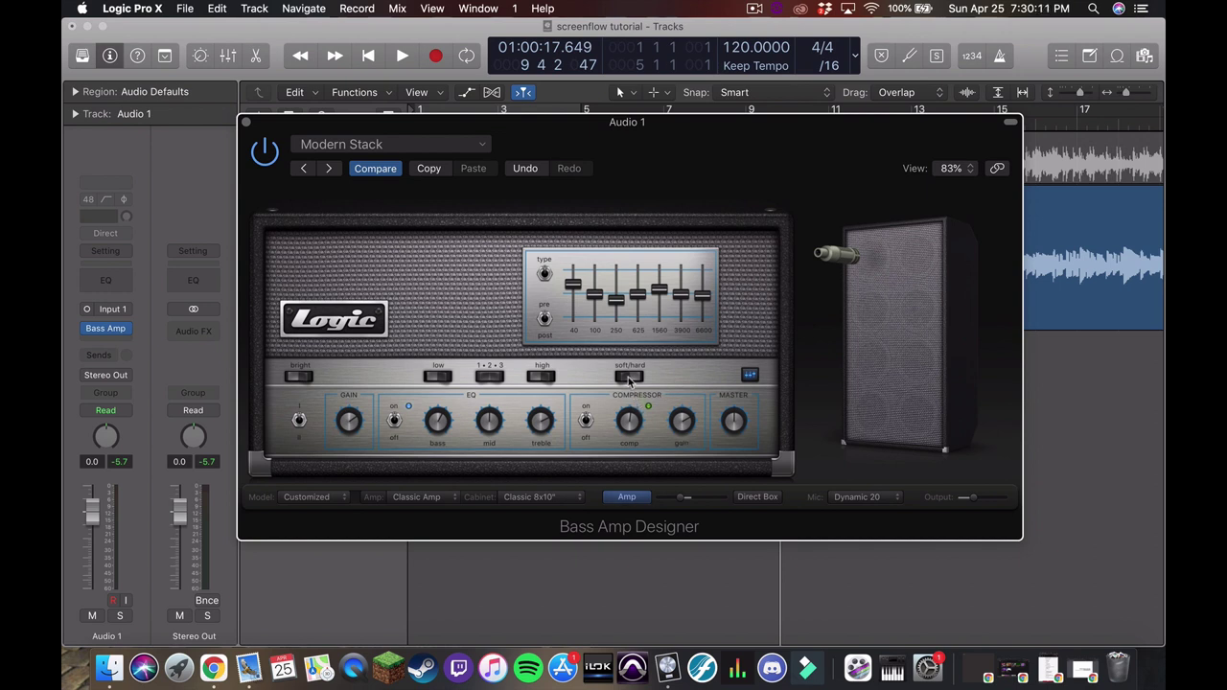
# - Turn off the amp's built-in compressor and pull the 40 Hz EQ band fully down
pyautogui.click(587, 420)
pyautogui.moveTo(657, 181); pyautogui.dragTo(700, 203)
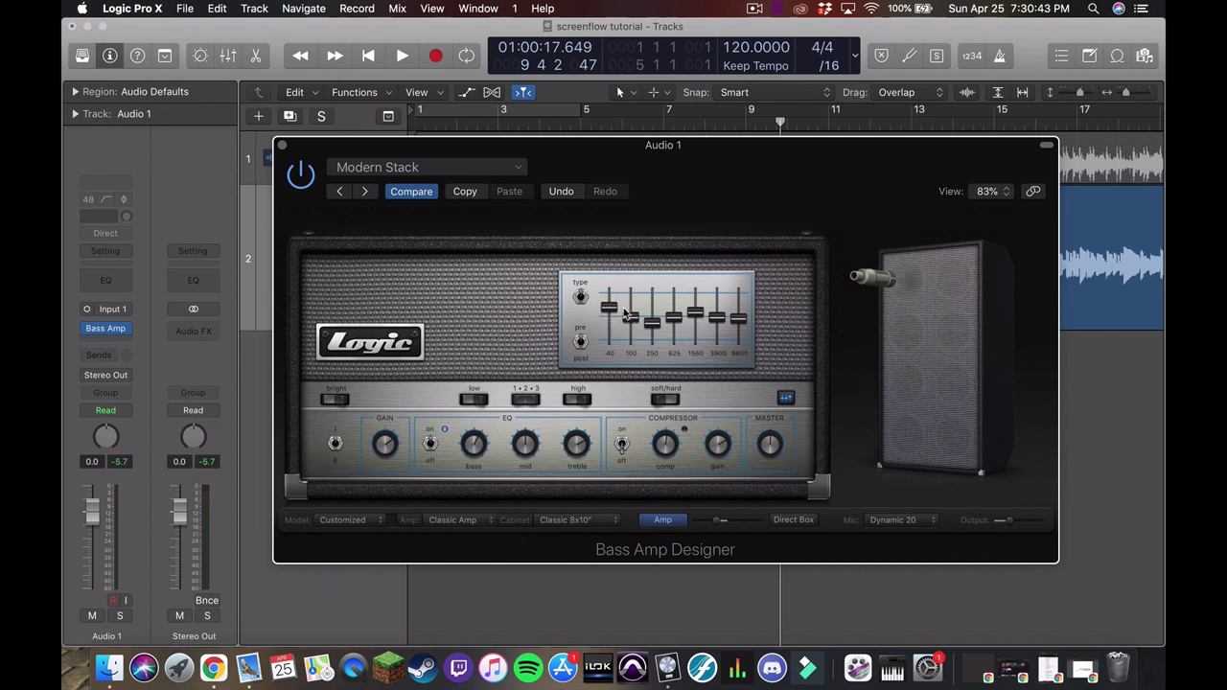
pyautogui.moveTo(609, 309)
pyautogui.mouseDown()
pyautogui.moveTo(610, 325)
pyautogui.moveTo(609, 310)
pyautogui.moveTo(629, 304)
pyautogui.moveTo(614, 327)
pyautogui.moveTo(632, 308)
pyautogui.moveTo(636, 320)
pyautogui.moveTo(611, 323)
pyautogui.mouseUp()
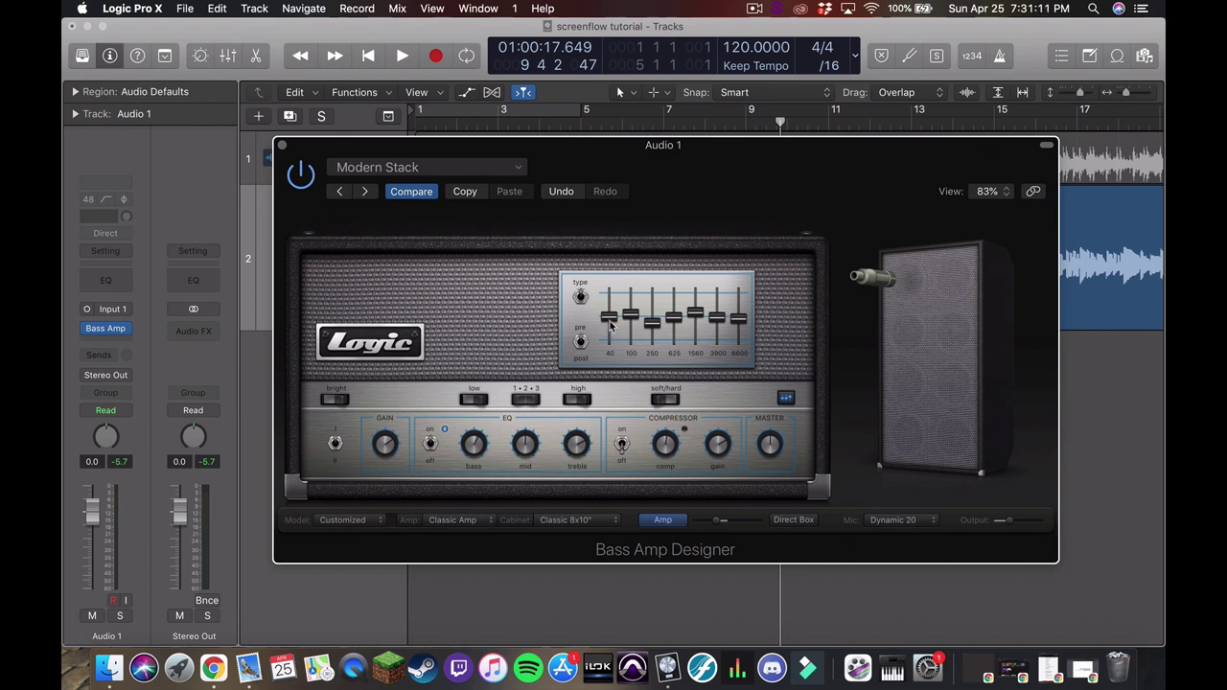
pyautogui.moveTo(610, 326); pyautogui.dragTo(613, 323)
pyautogui.moveTo(612, 312); pyautogui.dragTo(610, 298)
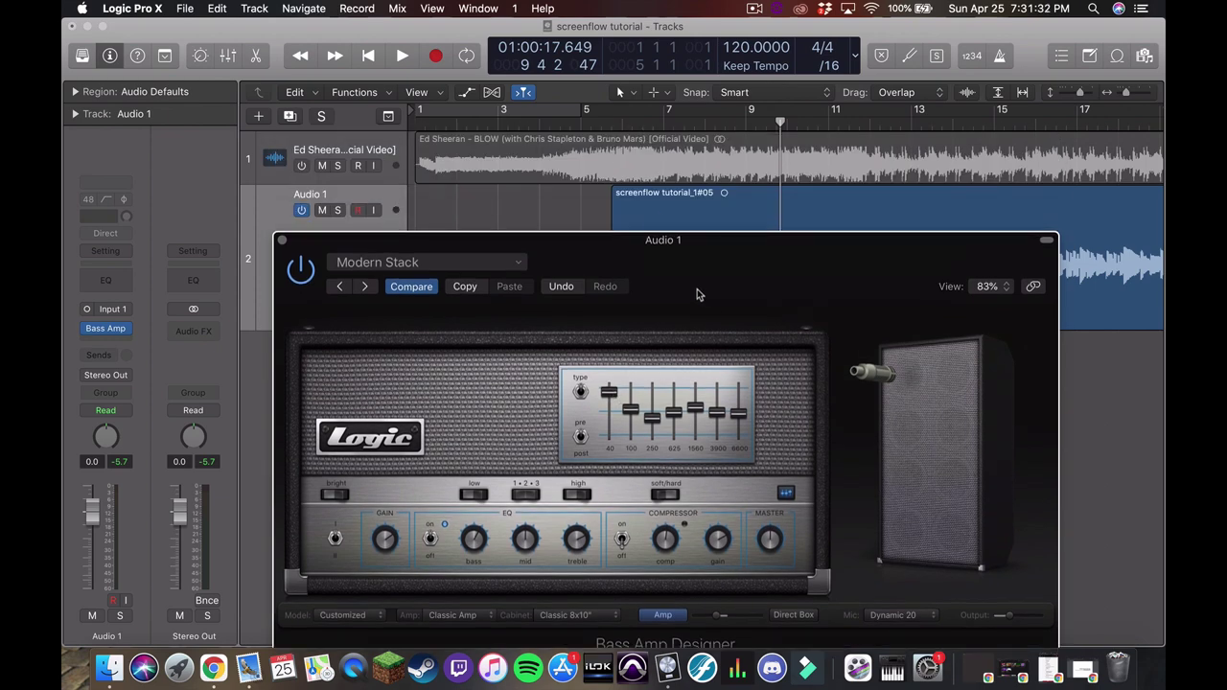
pyautogui.moveTo(698, 294); pyautogui.dragTo(693, 183)
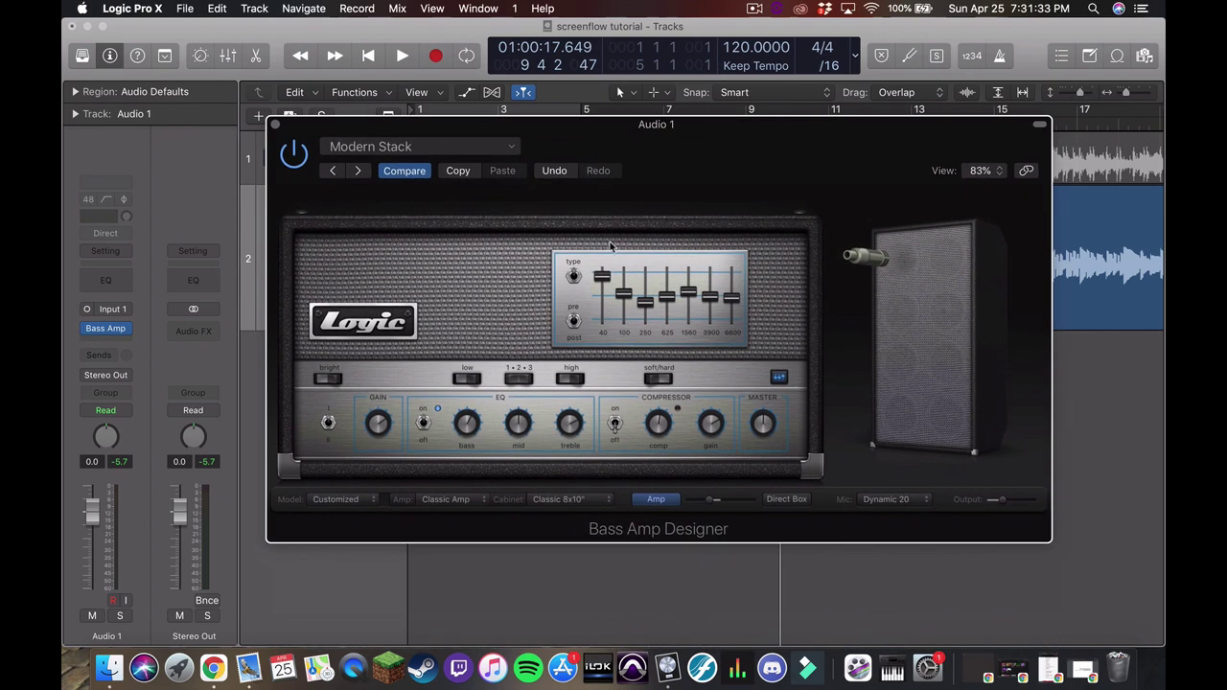
pyautogui.moveTo(603, 276); pyautogui.dragTo(603, 324)
# - Raise the 100 Hz EQ band while listening to playback
pyautogui.moveTo(624, 292); pyautogui.dragTo(626, 296)
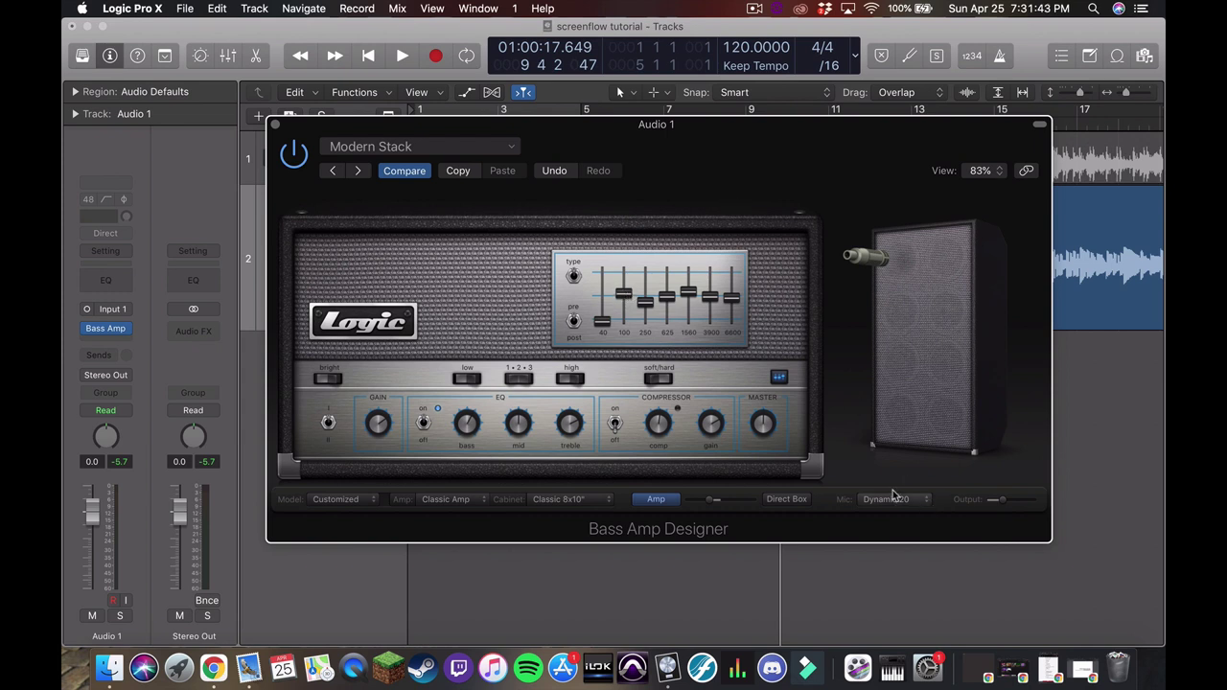
pyautogui.moveTo(878, 363)
pyautogui.press('space')
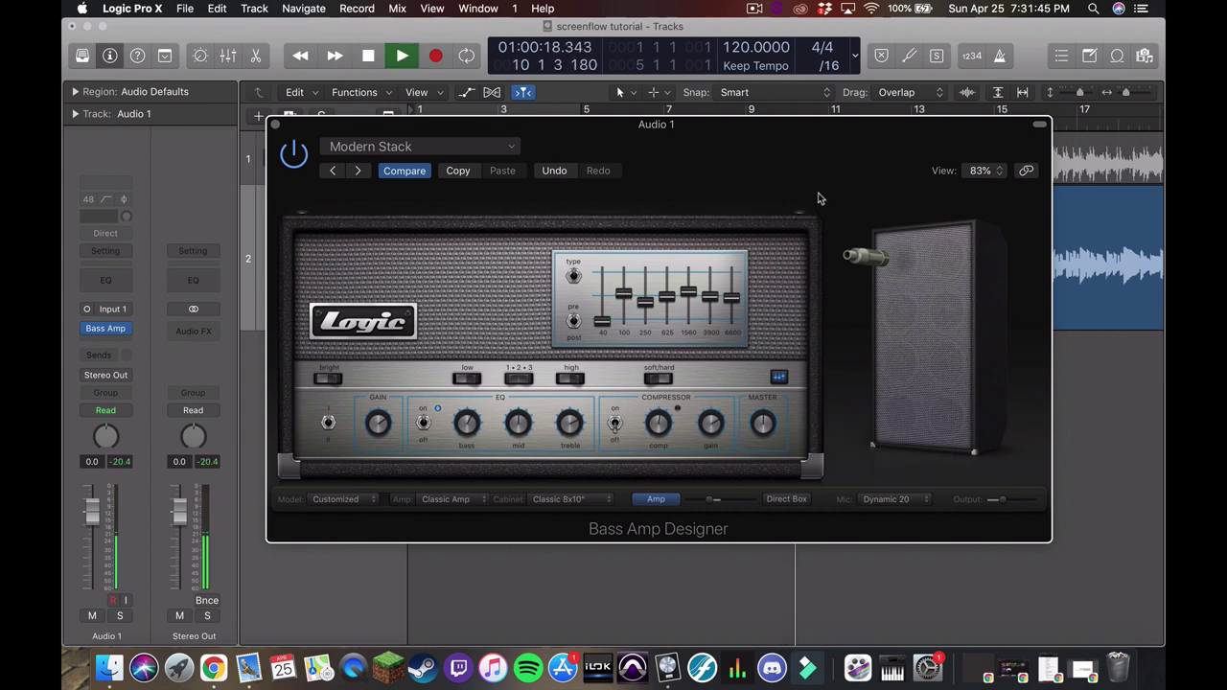
pyautogui.moveTo(629, 296); pyautogui.dragTo(627, 291)
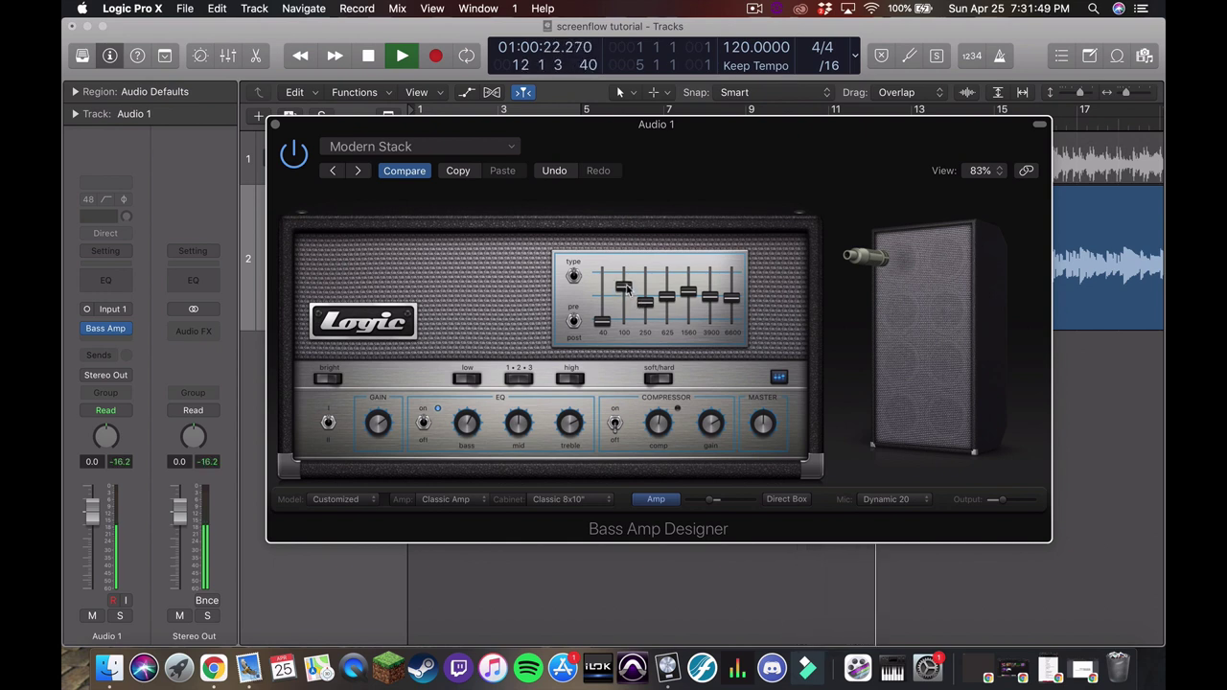
pyautogui.press('space')
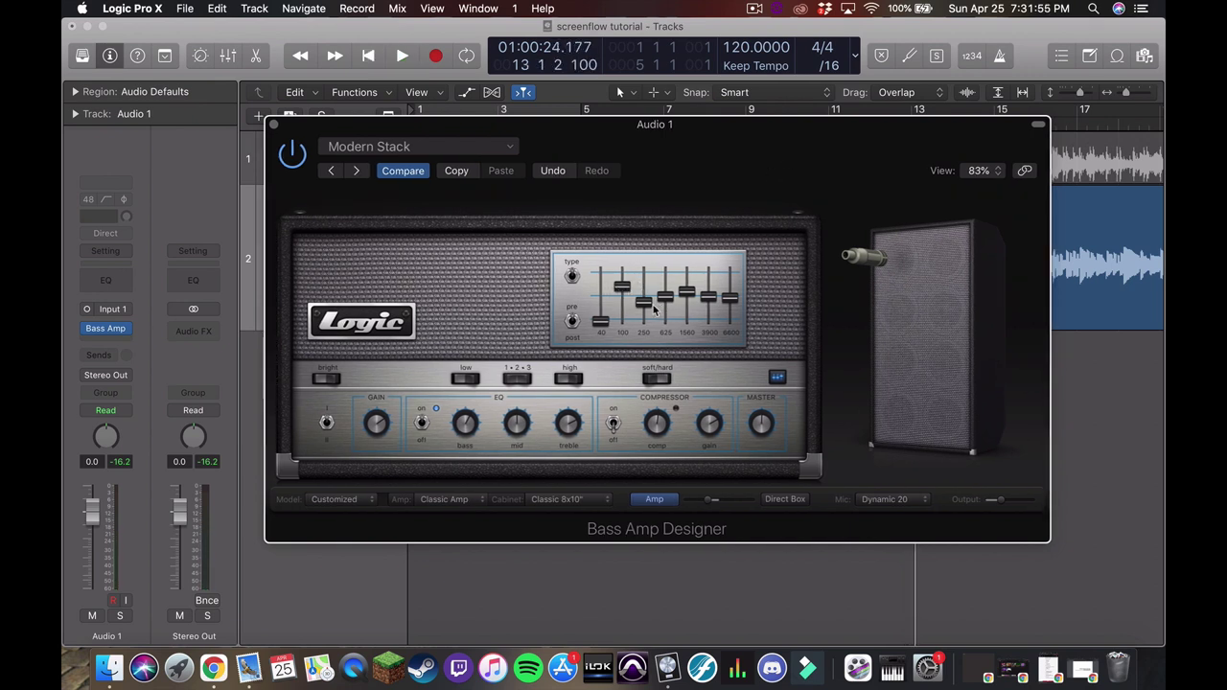
# - Adjust the 250 Hz and 625 Hz EQ bands while auditioning the bass
pyautogui.moveTo(646, 306); pyautogui.dragTo(646, 302)
pyautogui.press('space')
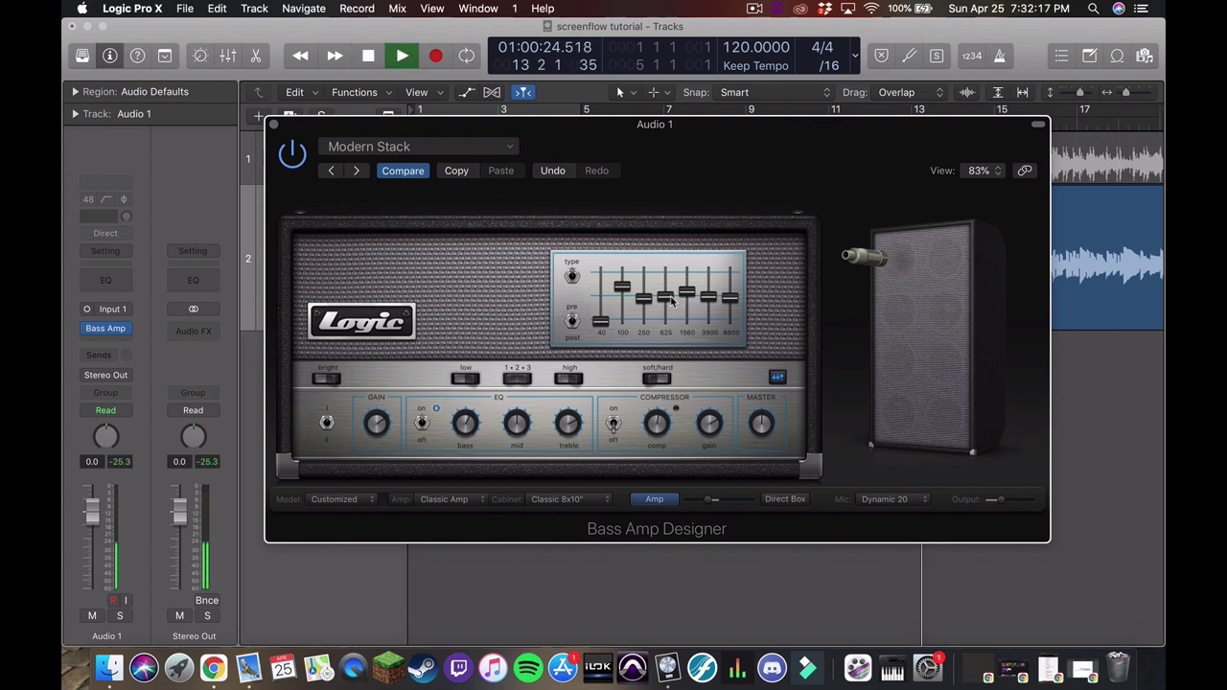
pyautogui.moveTo(665, 297)
pyautogui.mouseDown()
pyautogui.moveTo(666, 273)
pyautogui.moveTo(647, 292)
pyautogui.moveTo(647, 281)
pyautogui.moveTo(647, 303)
pyautogui.moveTo(668, 292)
pyautogui.moveTo(669, 328)
pyautogui.moveTo(669, 308)
pyautogui.mouseUp()
pyautogui.press('space')
pyautogui.moveTo(660, 164); pyautogui.dragTo(695, 223)
pyautogui.hscroll(-5, 767, 153)
# - Play from bar 12, pull the 625 Hz band fully down, then return it near the middle
pyautogui.click(519, 123)
pyautogui.press('space')
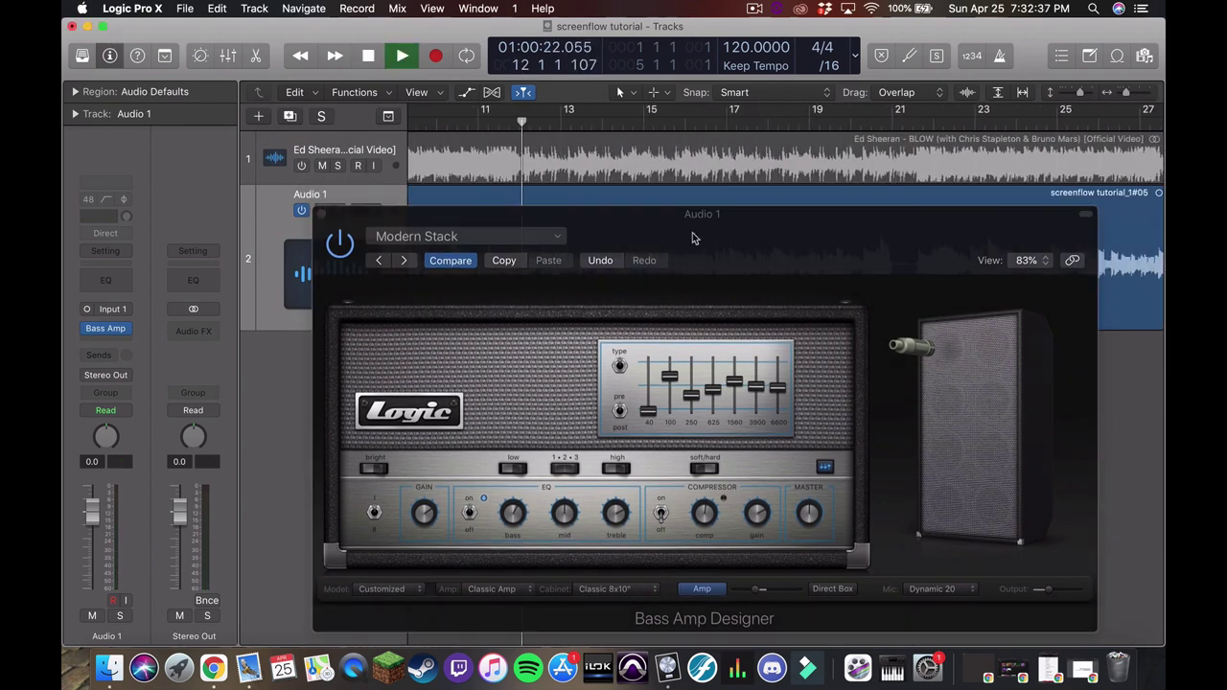
pyautogui.moveTo(711, 388)
pyautogui.mouseDown()
pyautogui.moveTo(713, 372)
pyautogui.moveTo(713, 389)
pyautogui.mouseUp()
pyautogui.moveTo(781, 272); pyautogui.dragTo(761, 204)
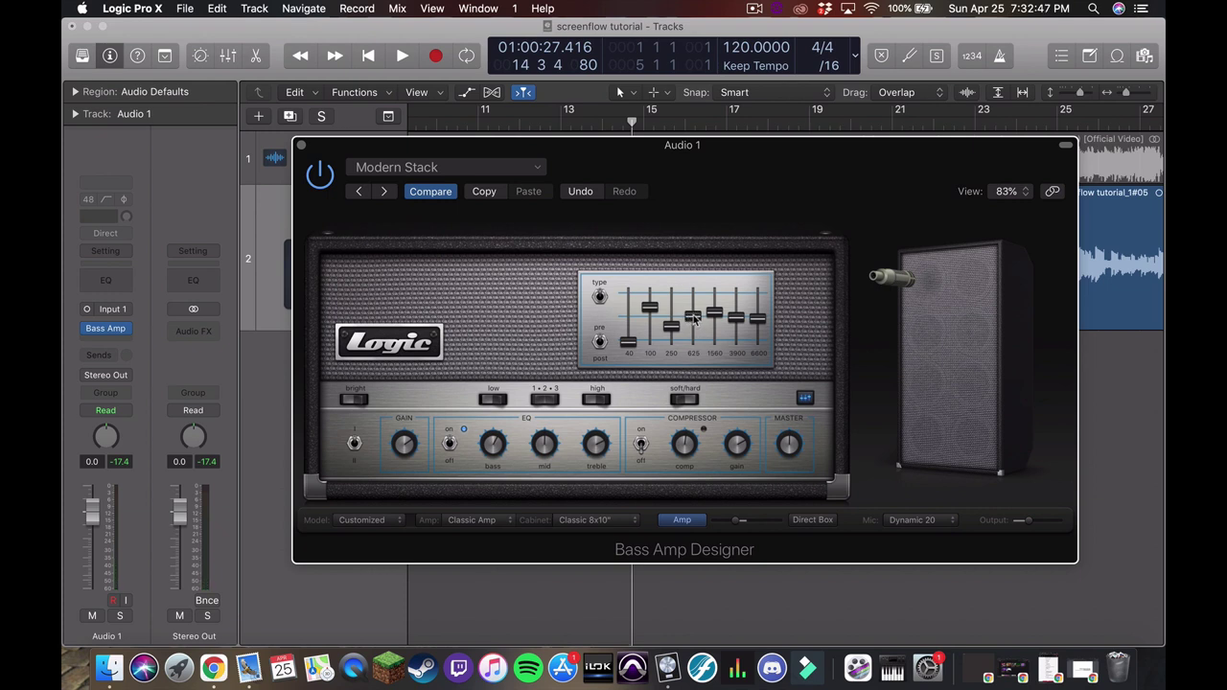
pyautogui.moveTo(695, 318); pyautogui.dragTo(697, 378)
pyautogui.moveTo(692, 342); pyautogui.dragTo(695, 314)
pyautogui.press('space')
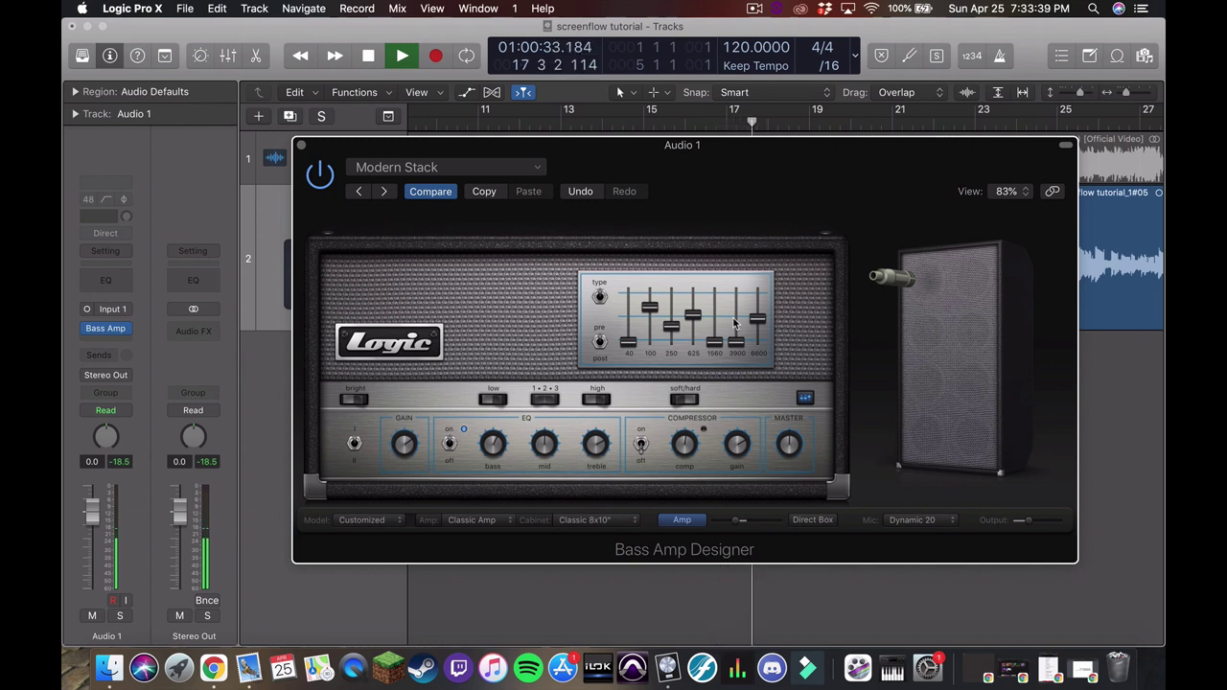
pyautogui.press('space')
# - Switch on the reference song track and play from bar 6
pyautogui.moveTo(689, 178); pyautogui.dragTo(706, 275)
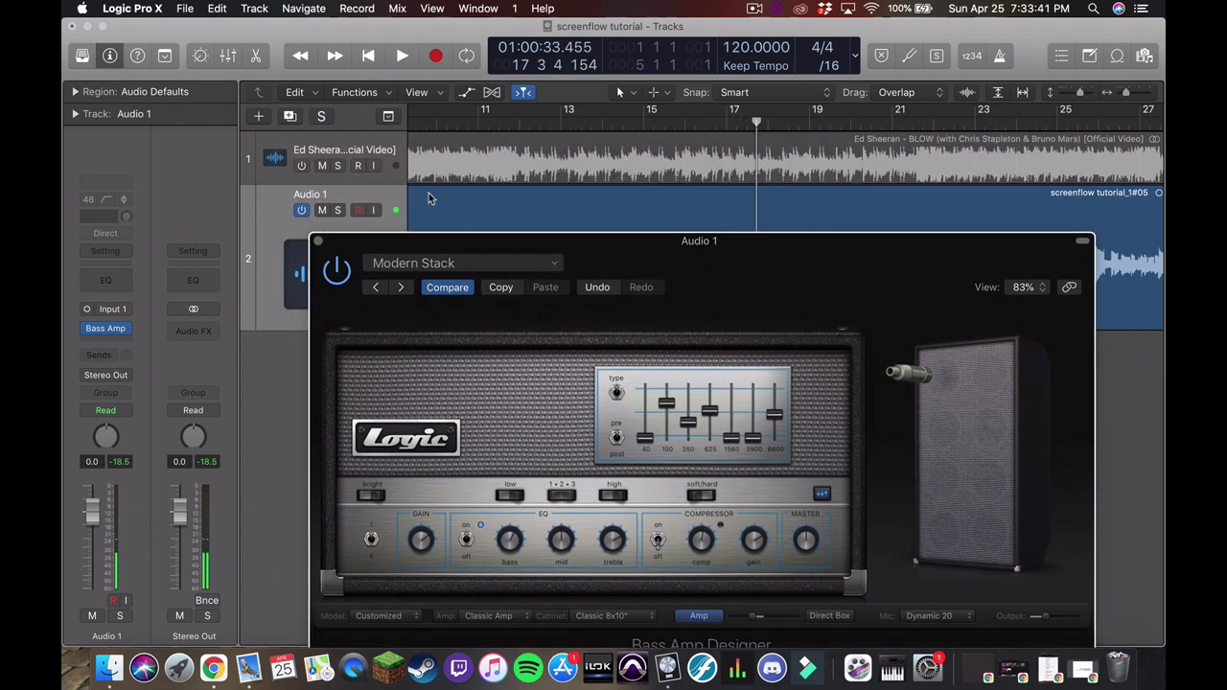
pyautogui.click(301, 165)
pyautogui.moveTo(614, 257); pyautogui.dragTo(614, 283)
pyautogui.hscroll(-10, 505, 171)
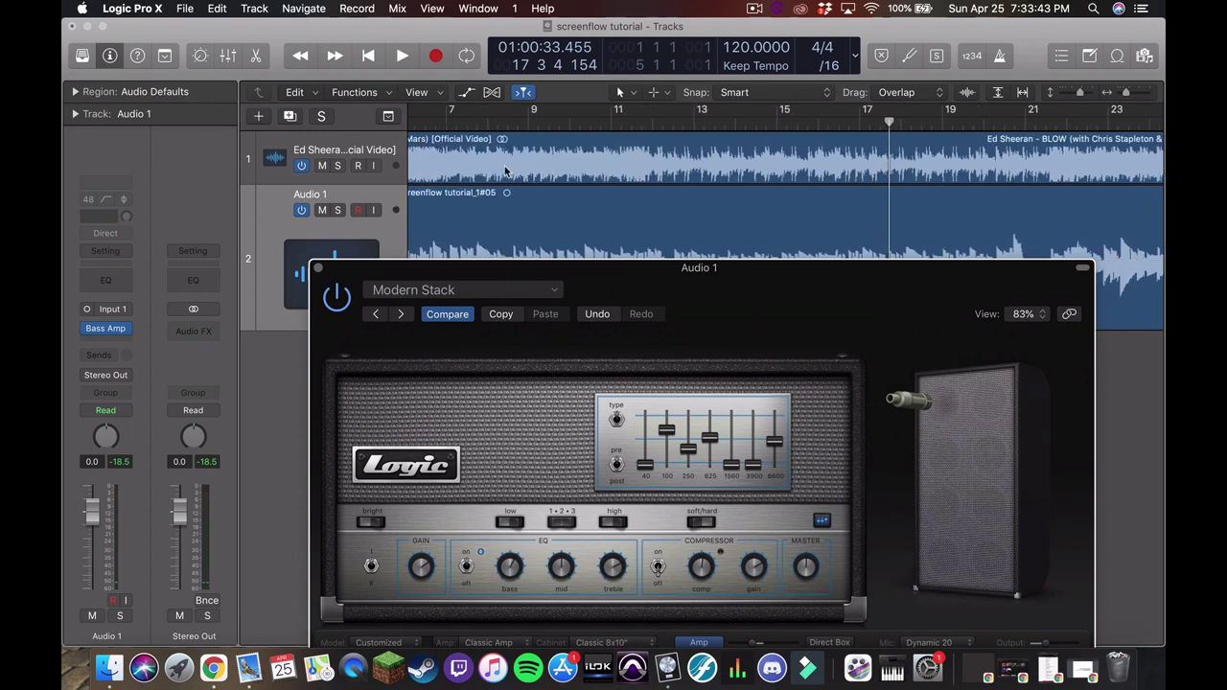
pyautogui.click(534, 129)
pyautogui.moveTo(771, 321); pyautogui.dragTo(738, 183)
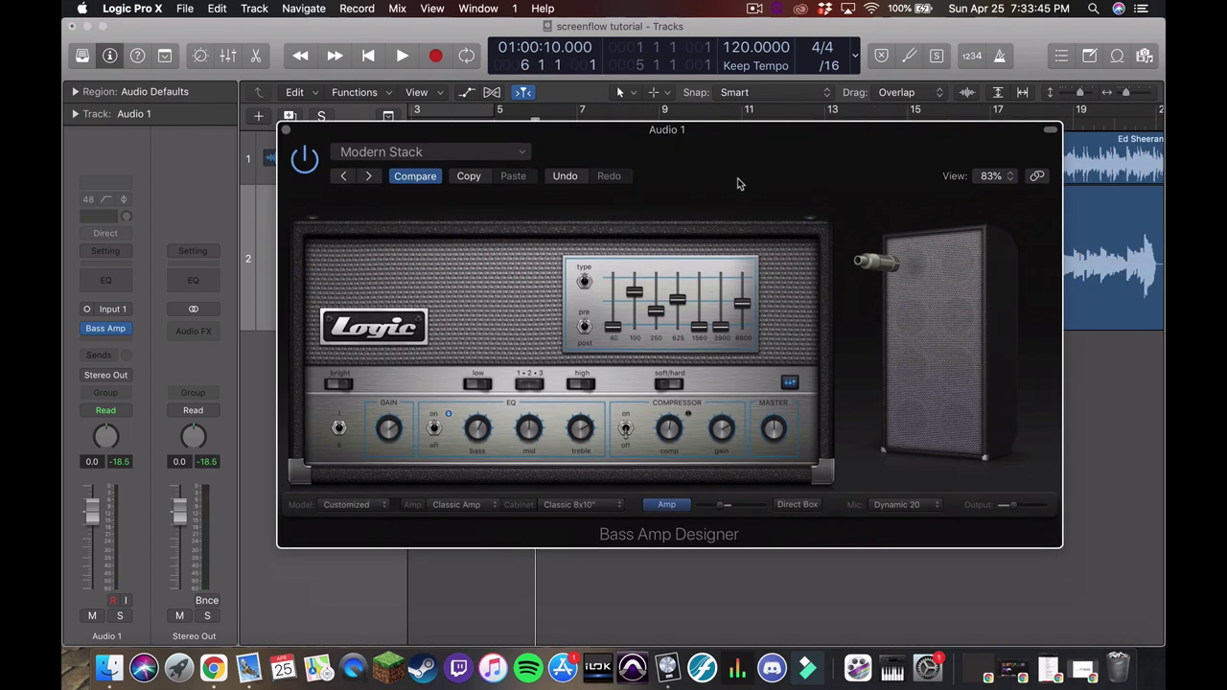
pyautogui.press('space')
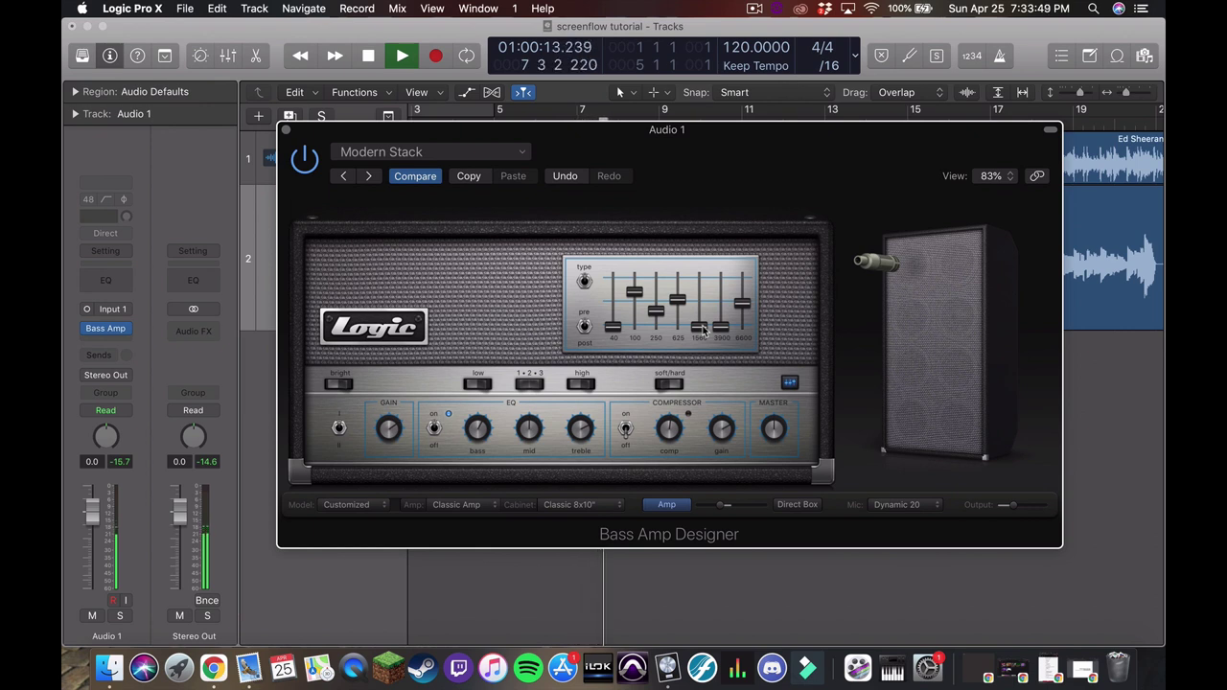
# - Raise the amp's 1560 Hz band level with 625 Hz, then stop playback
pyautogui.moveTo(704, 329); pyautogui.dragTo(726, 304)
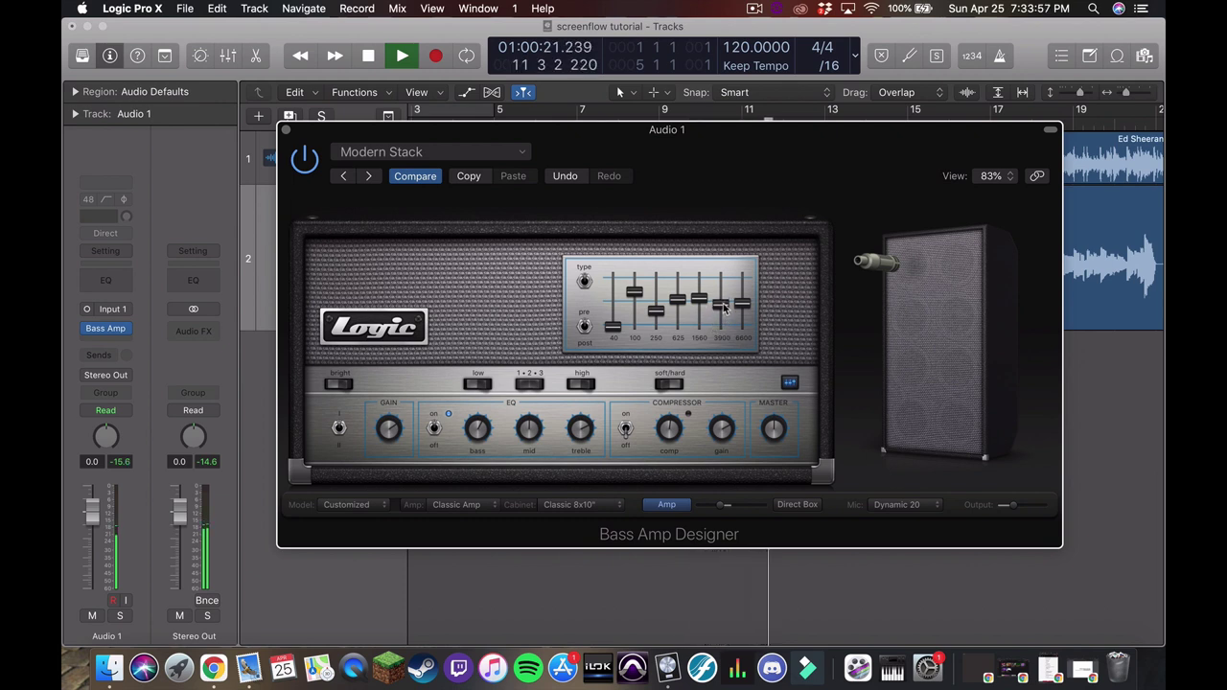
pyautogui.moveTo(522, 193); pyautogui.dragTo(578, 201)
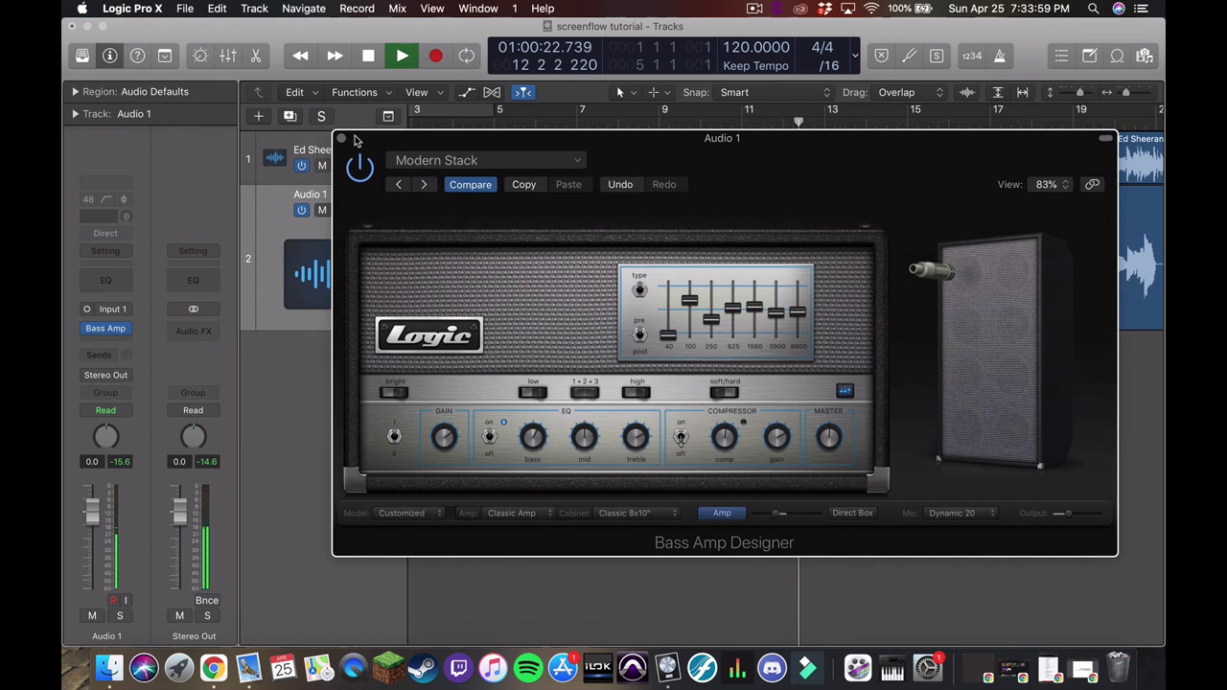
pyautogui.click(303, 171)
pyautogui.moveTo(719, 163); pyautogui.dragTo(689, 156)
pyautogui.press('space')
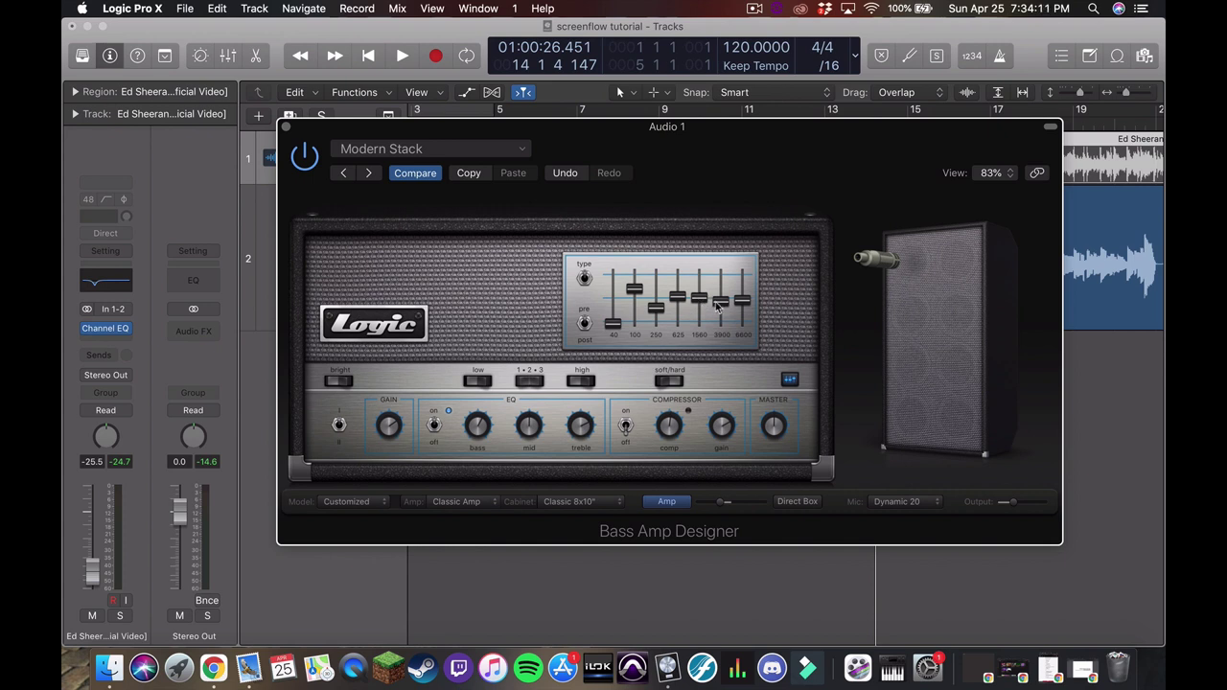
pyautogui.moveTo(592, 156); pyautogui.dragTo(650, 155)
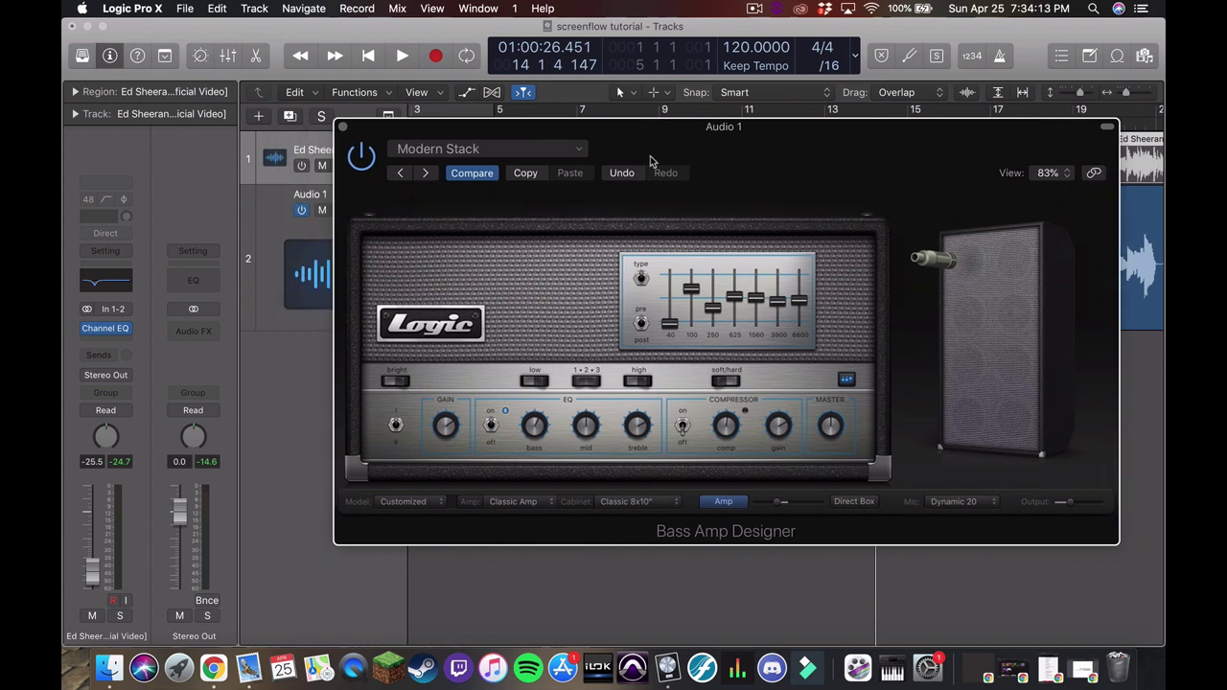
# - Reselect the Audio 1 bass track and lower the amp Output to about -9.5 dB
pyautogui.click(281, 219)
pyautogui.moveTo(823, 163); pyautogui.dragTo(706, 173)
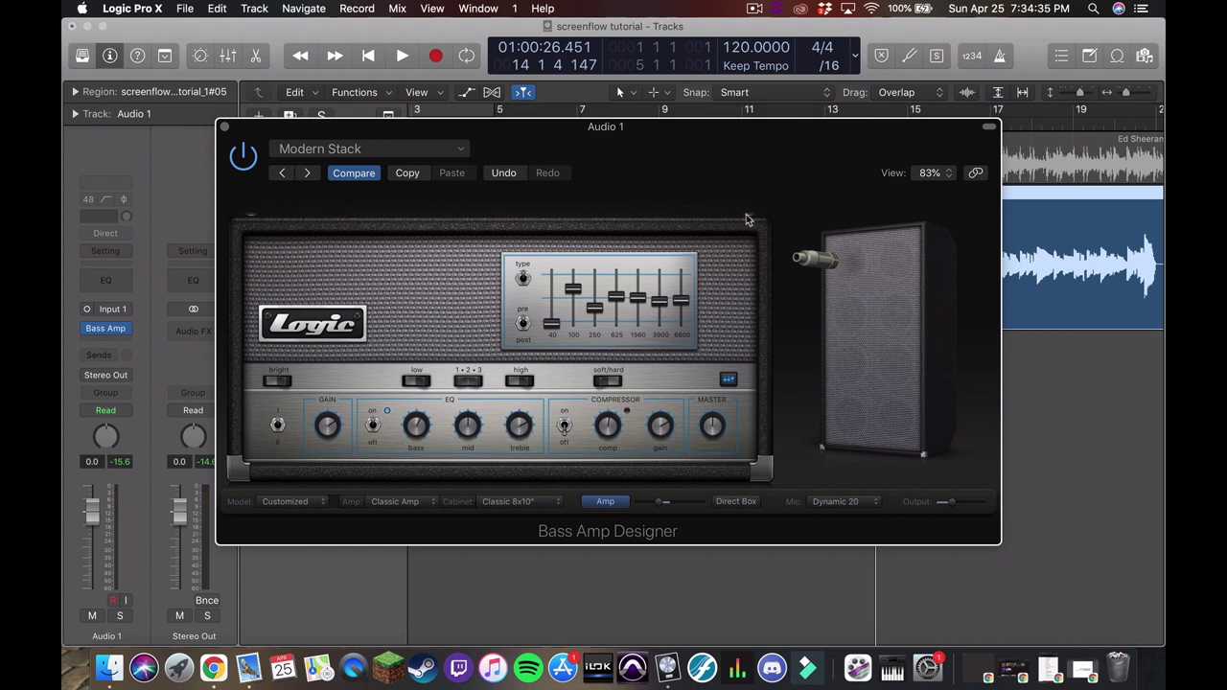
pyautogui.moveTo(815, 179); pyautogui.dragTo(866, 179)
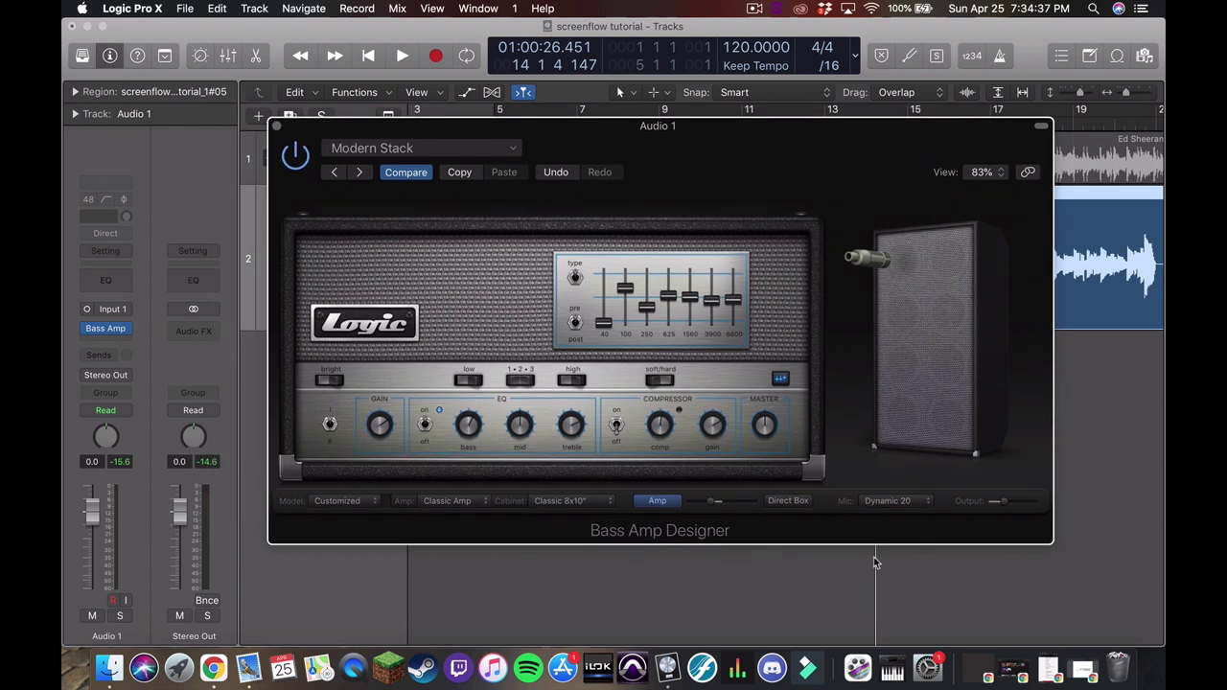
pyautogui.moveTo(1006, 508); pyautogui.dragTo(1002, 507)
# - Compare the bass with and without Bass Amp Designer by toggling bypass during playback
pyautogui.click(295, 159)
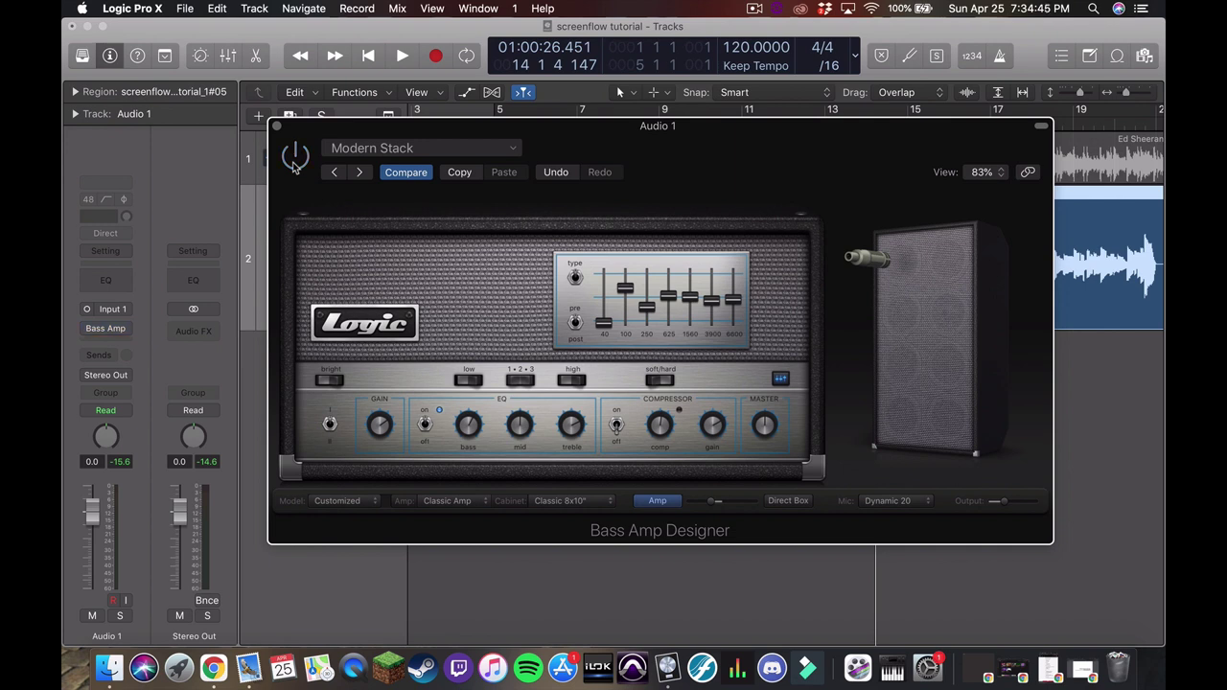
pyautogui.click(295, 158)
pyautogui.click(296, 158)
pyautogui.press('space')
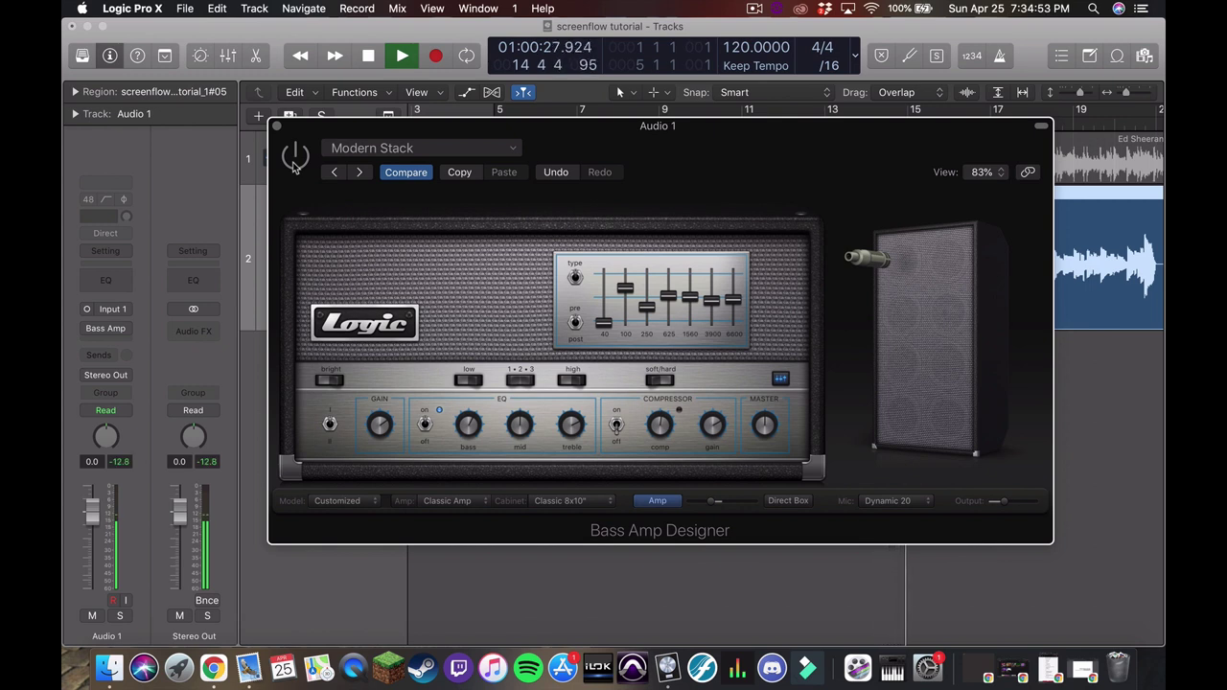
pyautogui.click(295, 158)
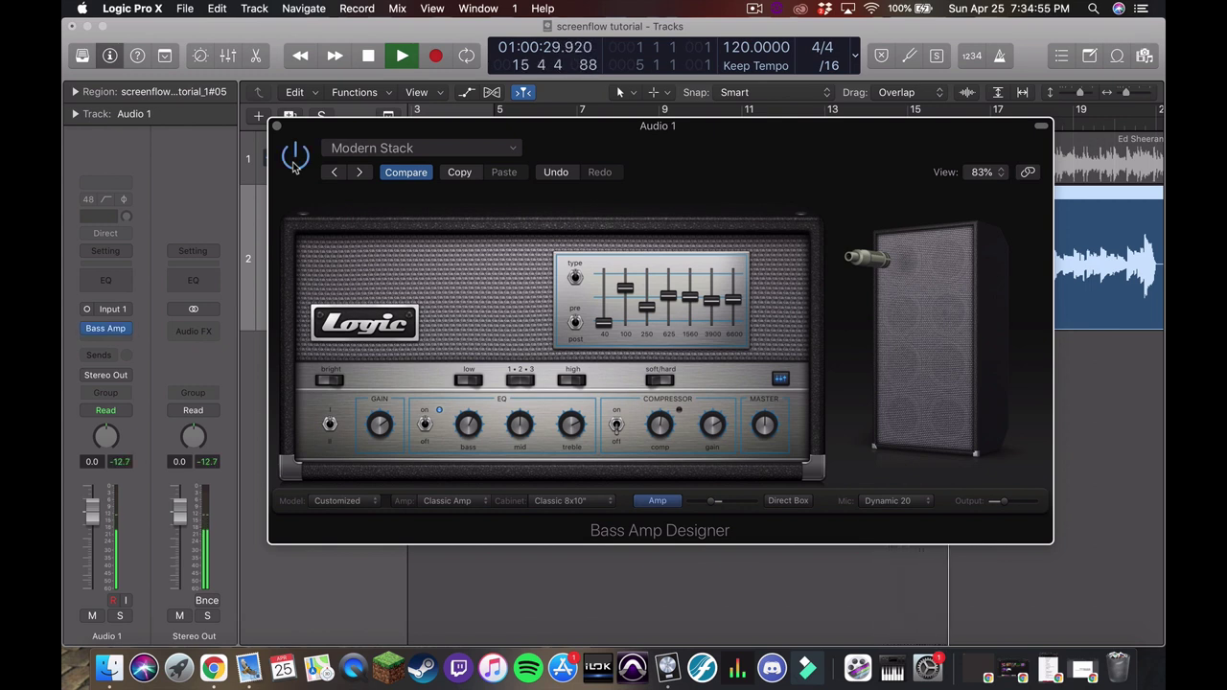
# - Raise the amp output to -6.5 dB, A/B it with bypass, and stop playback
pyautogui.moveTo(1005, 505)
pyautogui.moveTo(1005, 505); pyautogui.dragTo(1008, 505)
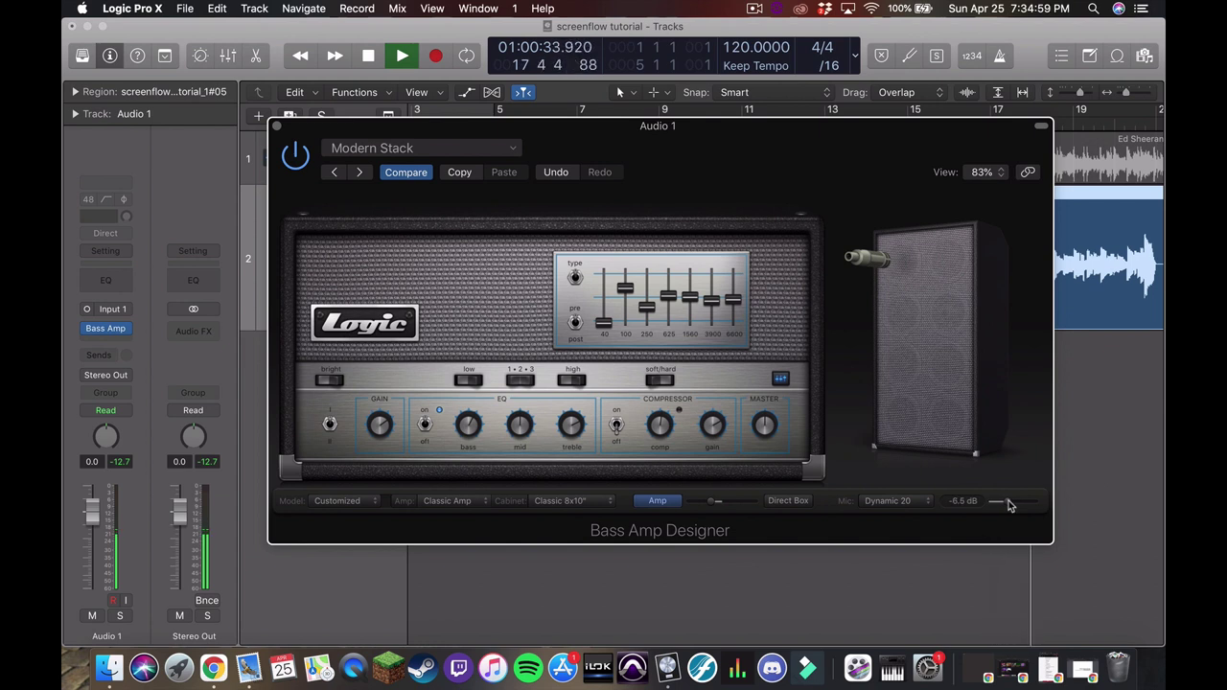
pyautogui.click(296, 157)
pyautogui.click(295, 156)
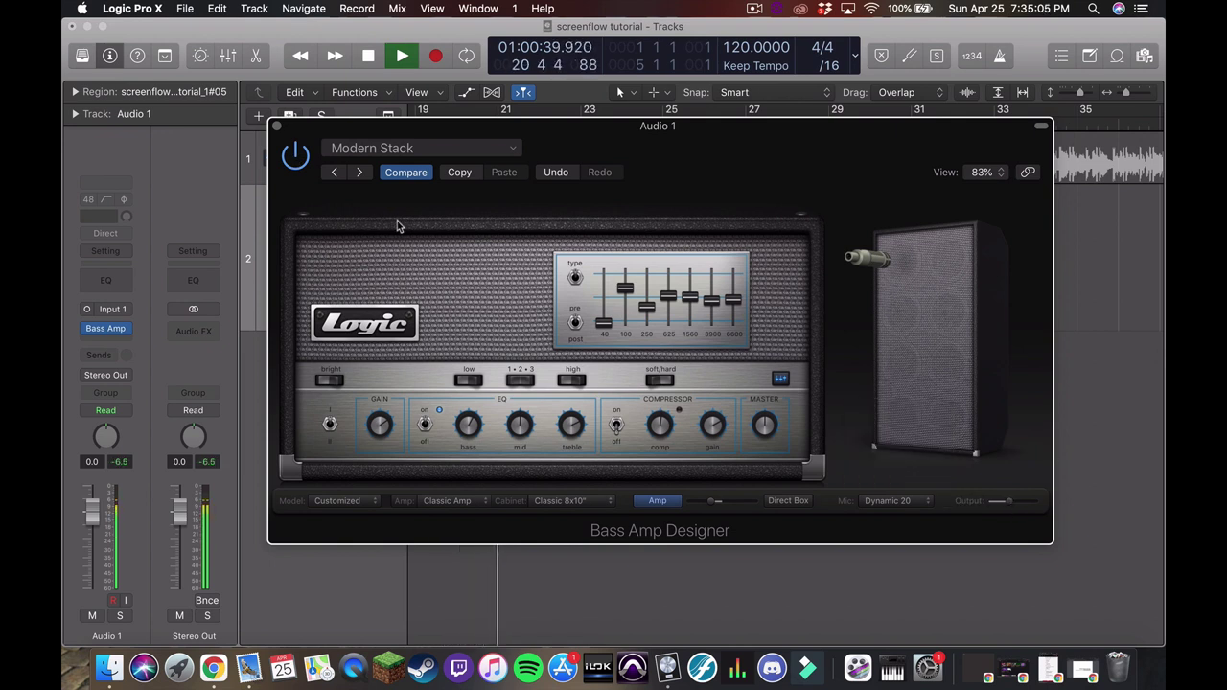
pyautogui.press('space')
# - Set the amp output to -6.0 dB and recheck it against bypass with the amp left on
pyautogui.moveTo(568, 130); pyautogui.dragTo(643, 192)
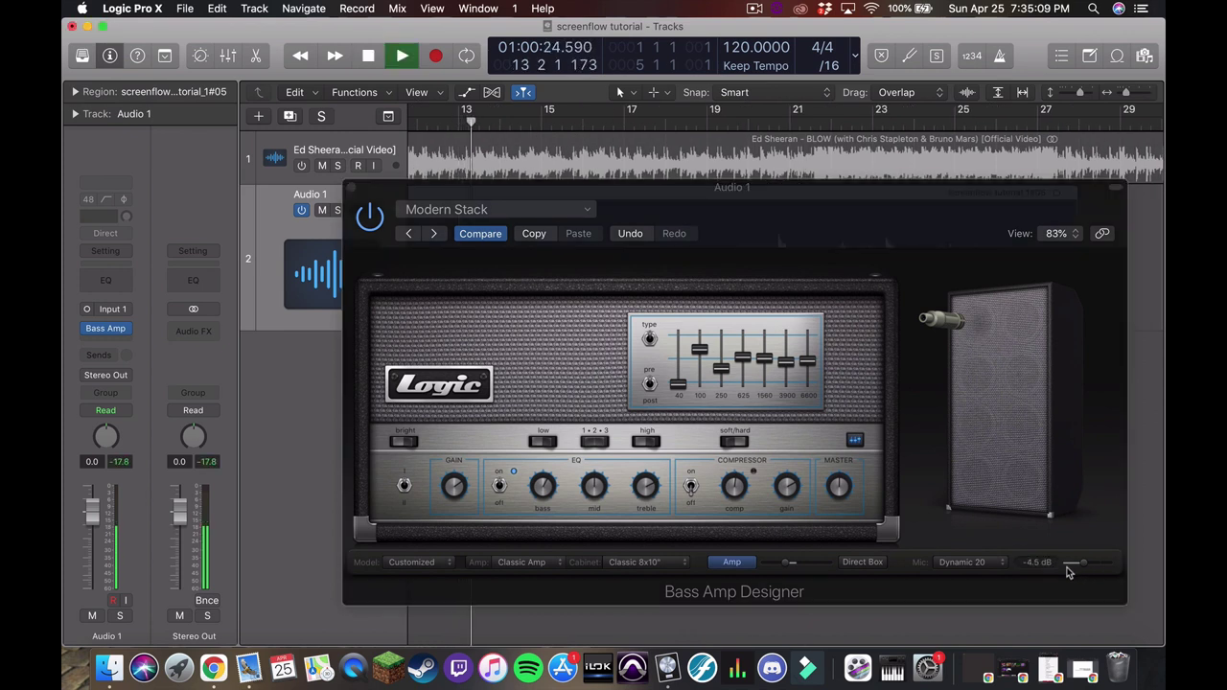
pyautogui.click(1076, 568)
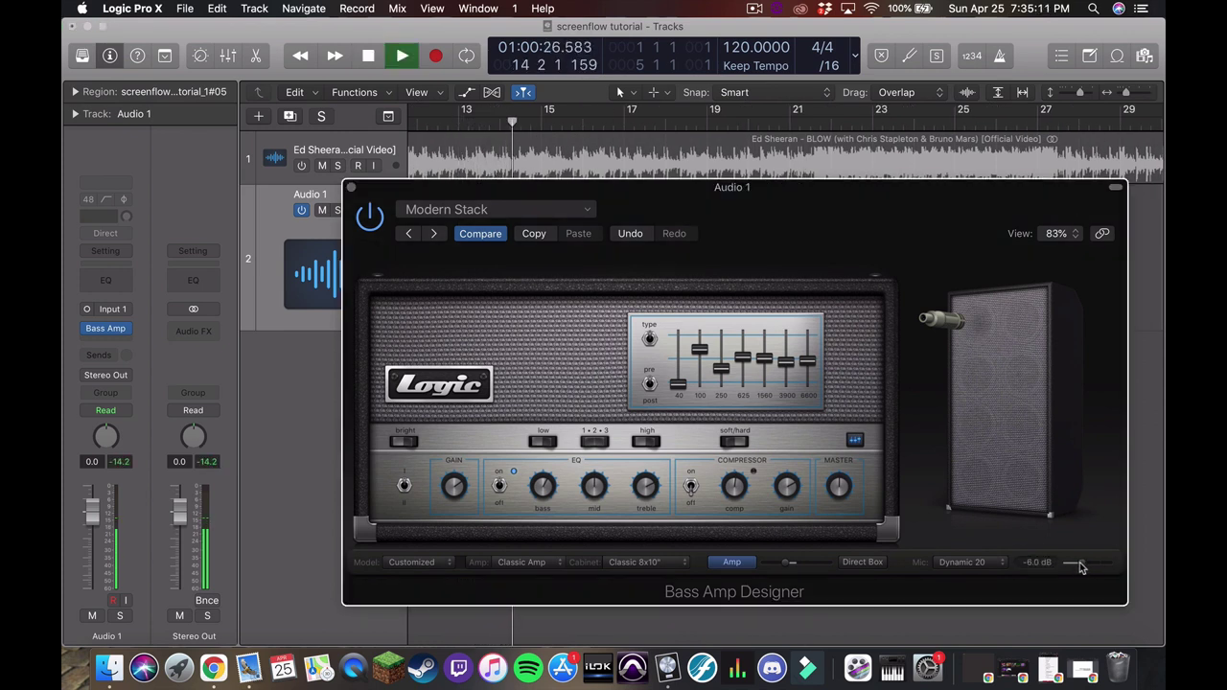
pyautogui.click(376, 217)
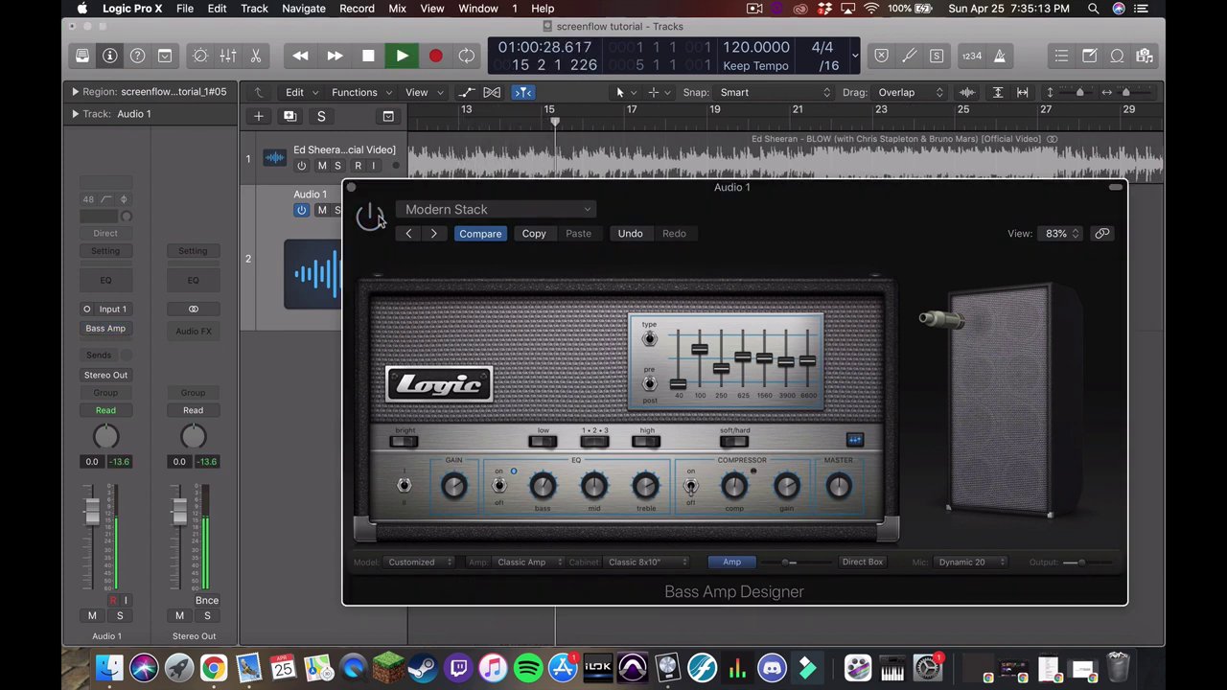
pyautogui.click(376, 219)
pyautogui.press('space')
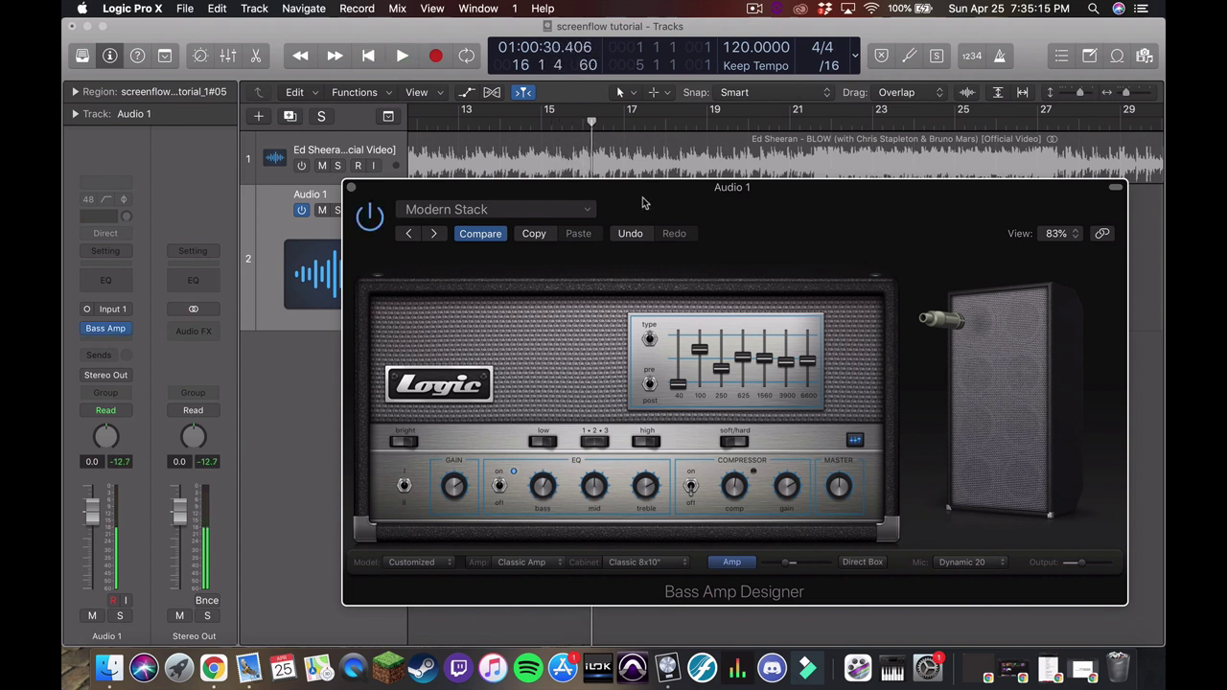
pyautogui.moveTo(644, 202); pyautogui.dragTo(611, 175)
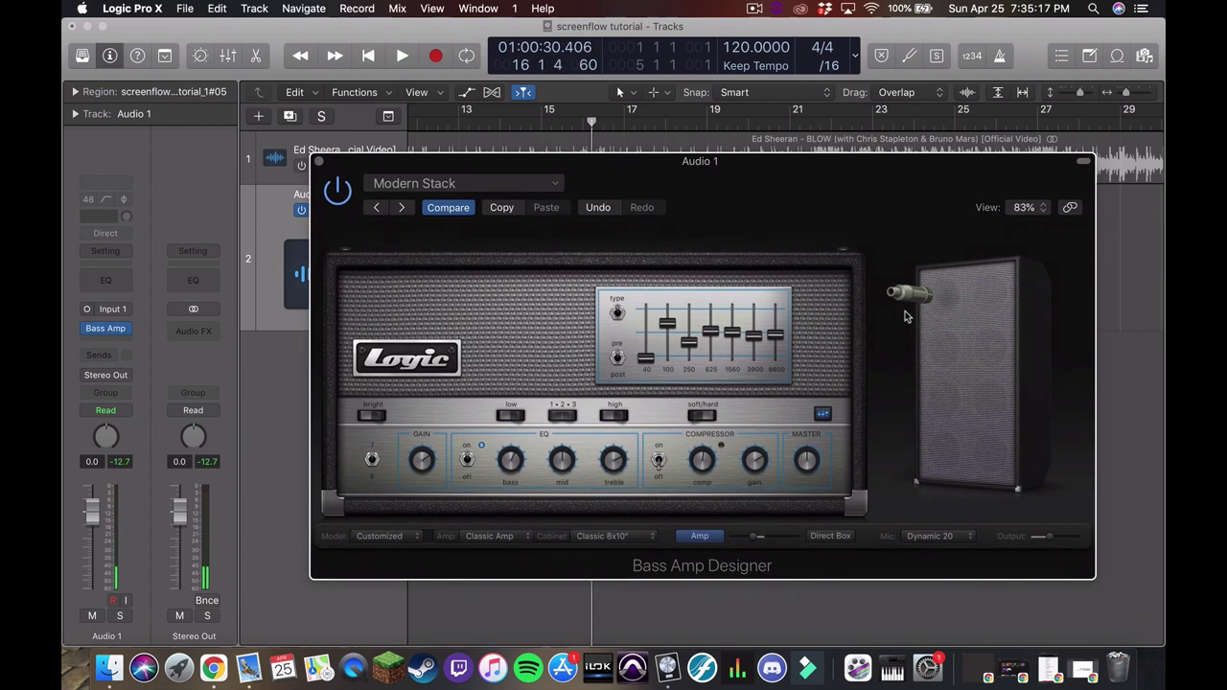
# - Check the Cabinet, Mic and preset menus unchanged (Modern Stack), then close Bass Amp Designer
pyautogui.moveTo(976, 387)
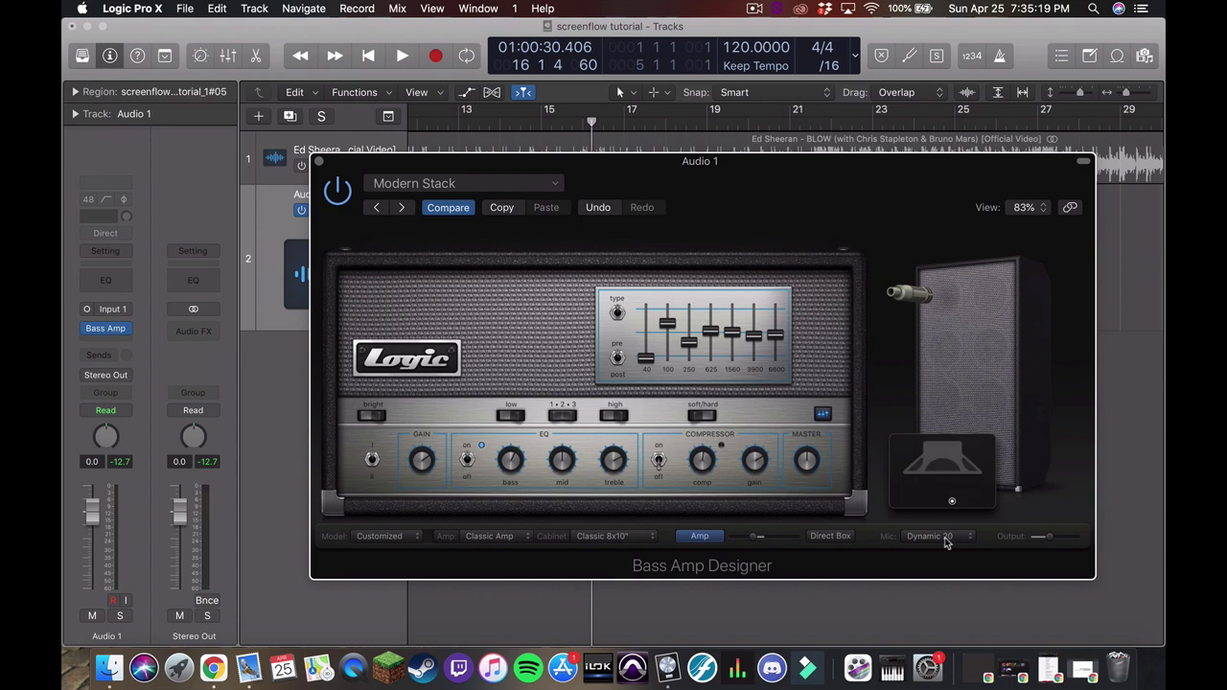
pyautogui.click(630, 537)
pyautogui.click(987, 353)
pyautogui.moveTo(987, 352)
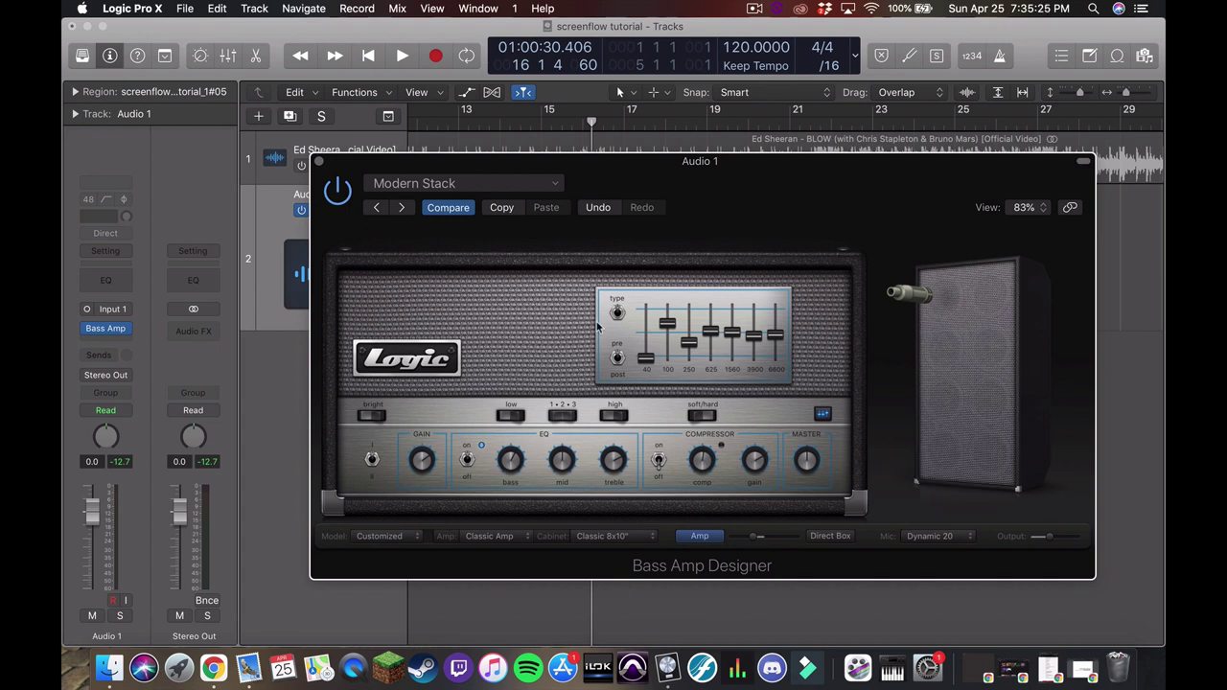
pyautogui.click(939, 536)
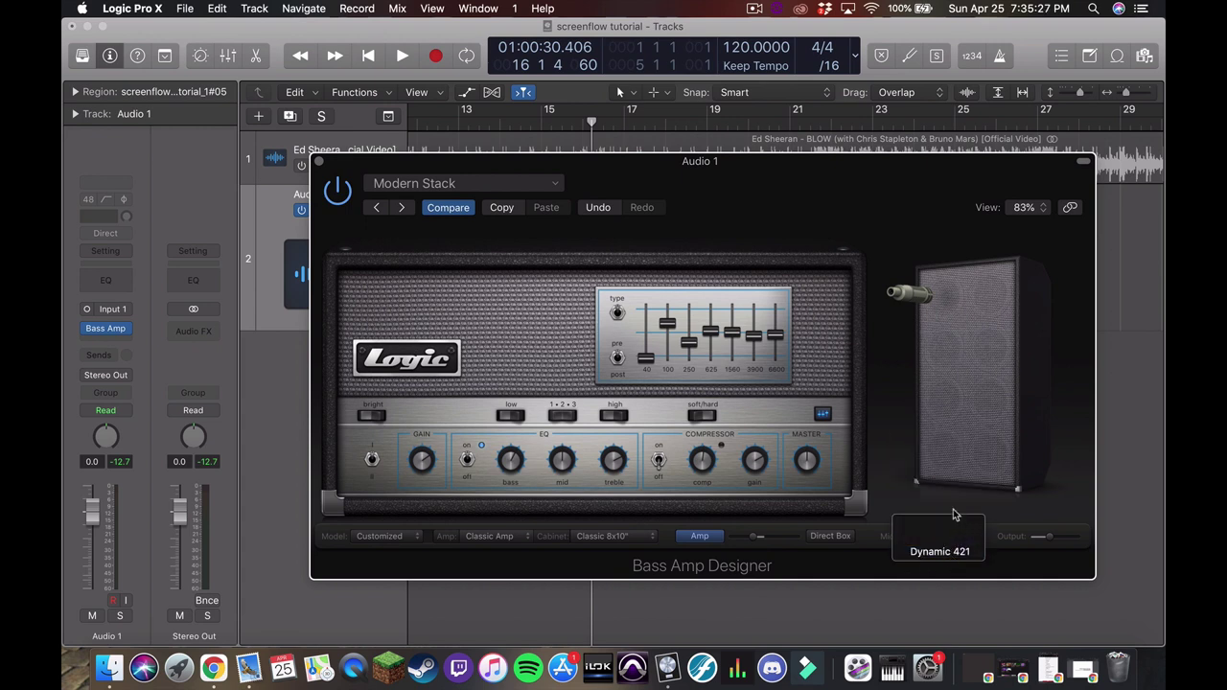
pyautogui.click(946, 427)
pyautogui.moveTo(947, 430)
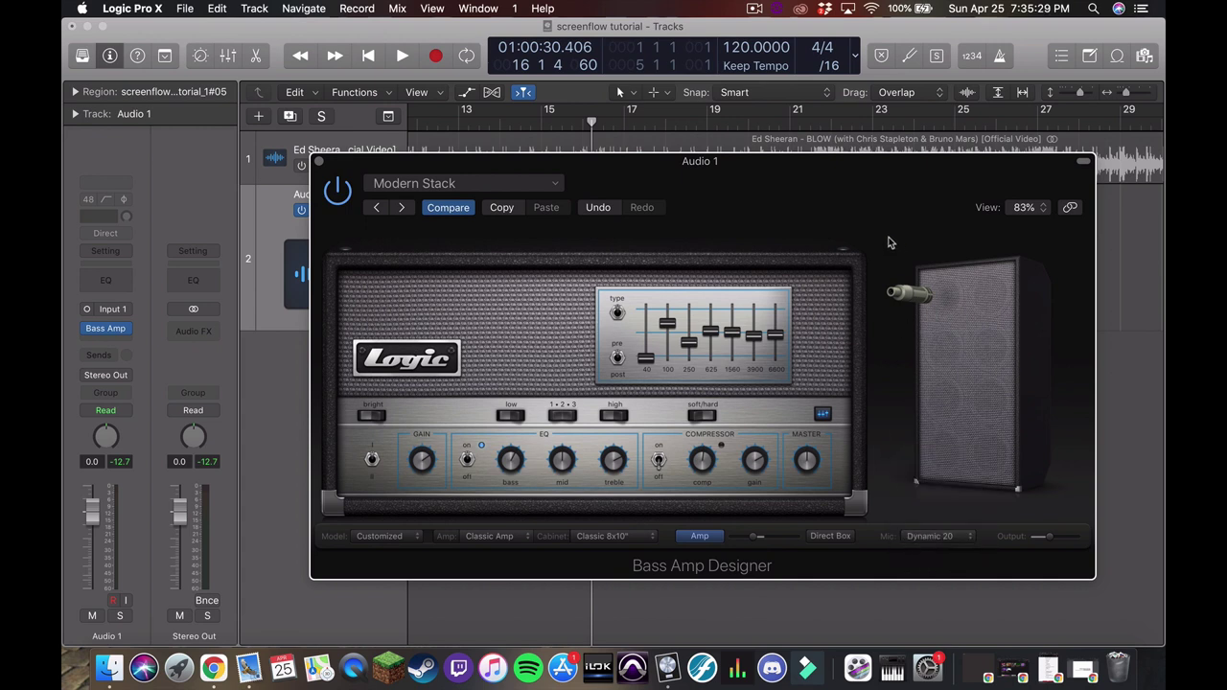
pyautogui.click(450, 183)
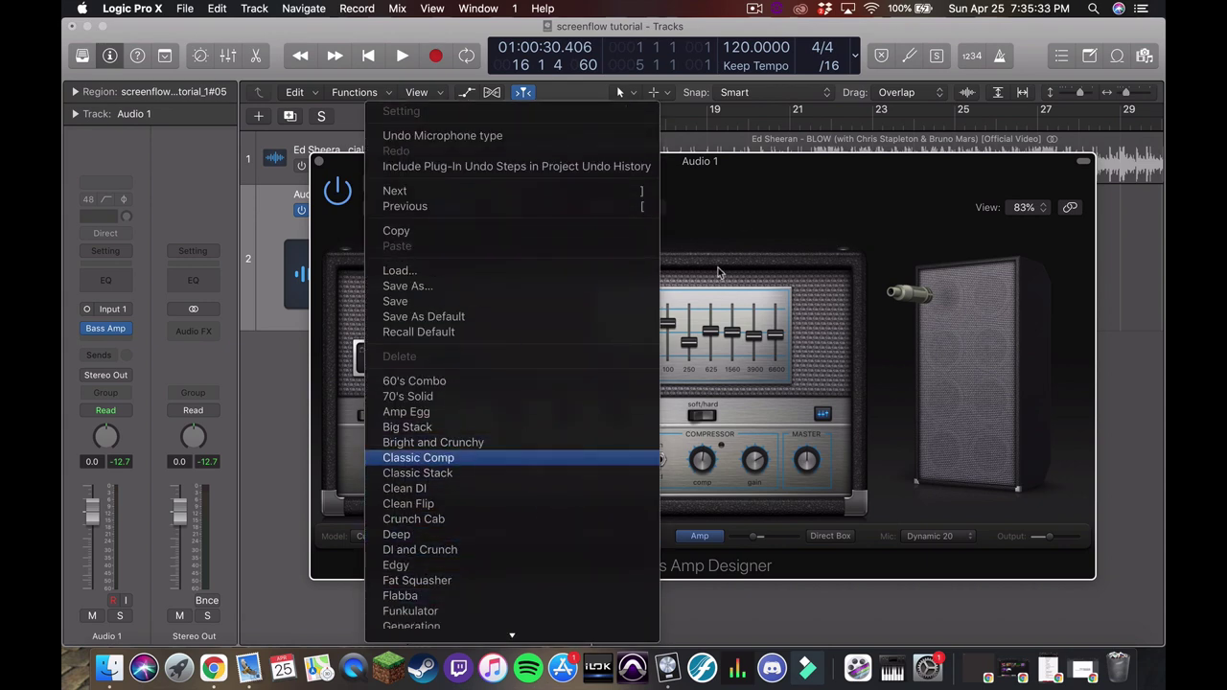
pyautogui.click(788, 200)
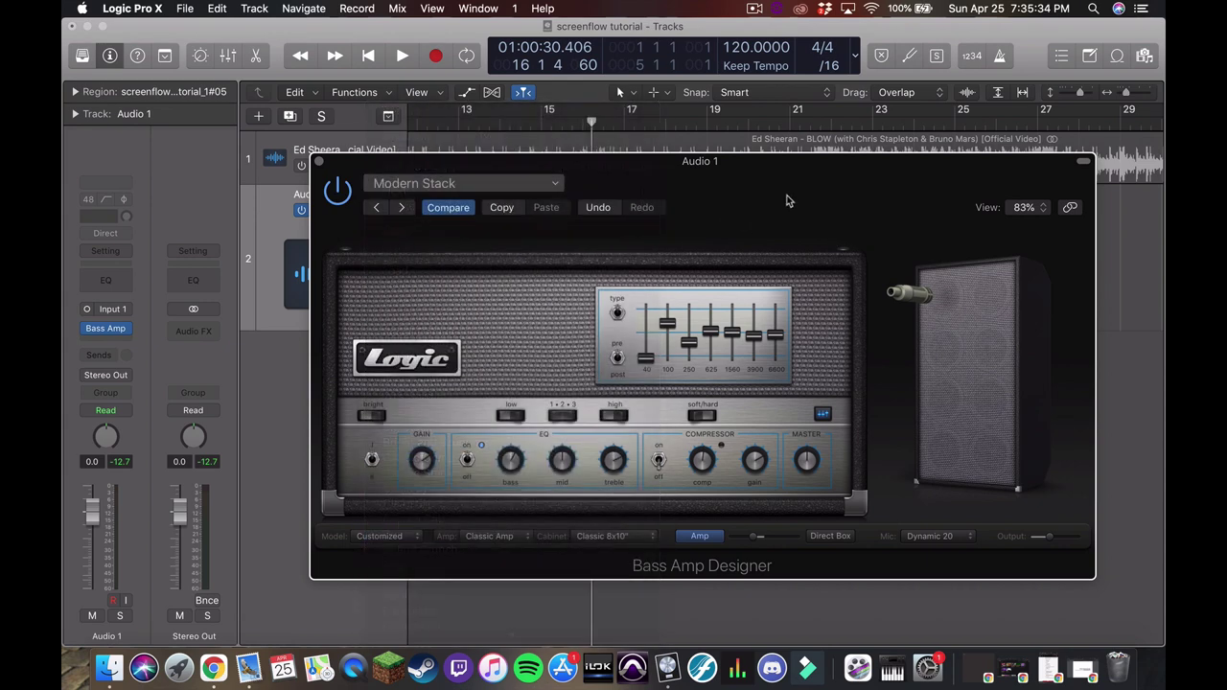
pyautogui.click(320, 161)
# - Zoom out and insert a mono Channel EQ after Bass Amp on Audio 1
pyautogui.press('super+Left')
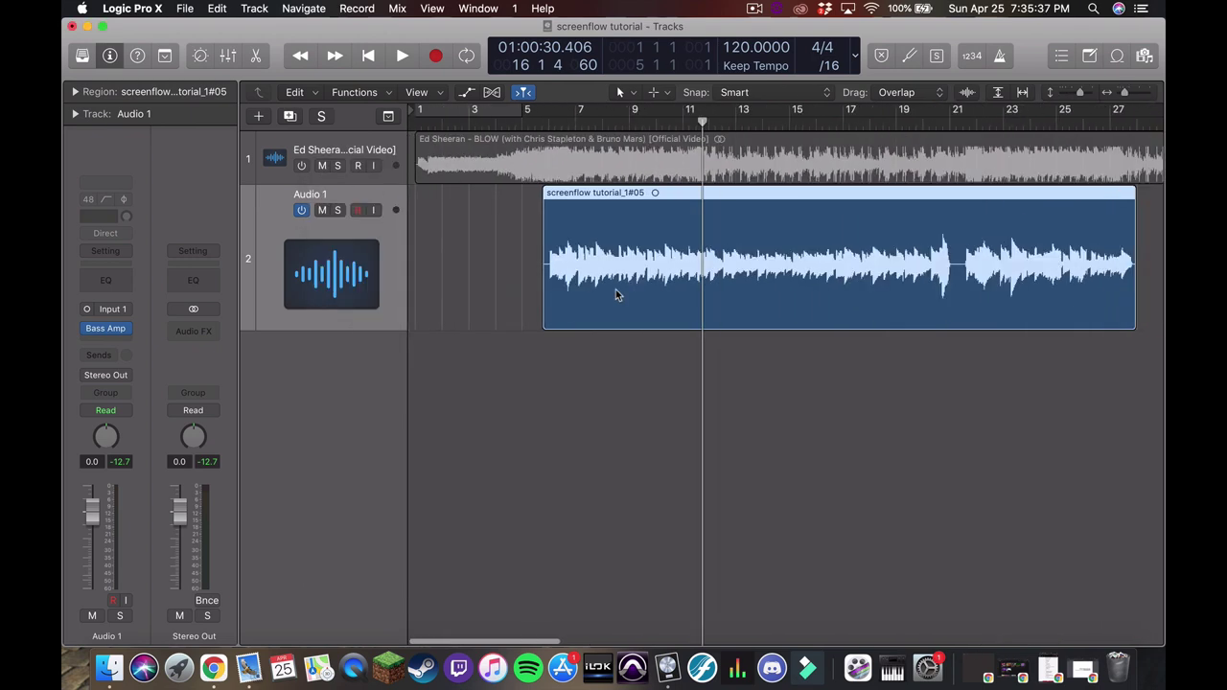
pyautogui.click(120, 343)
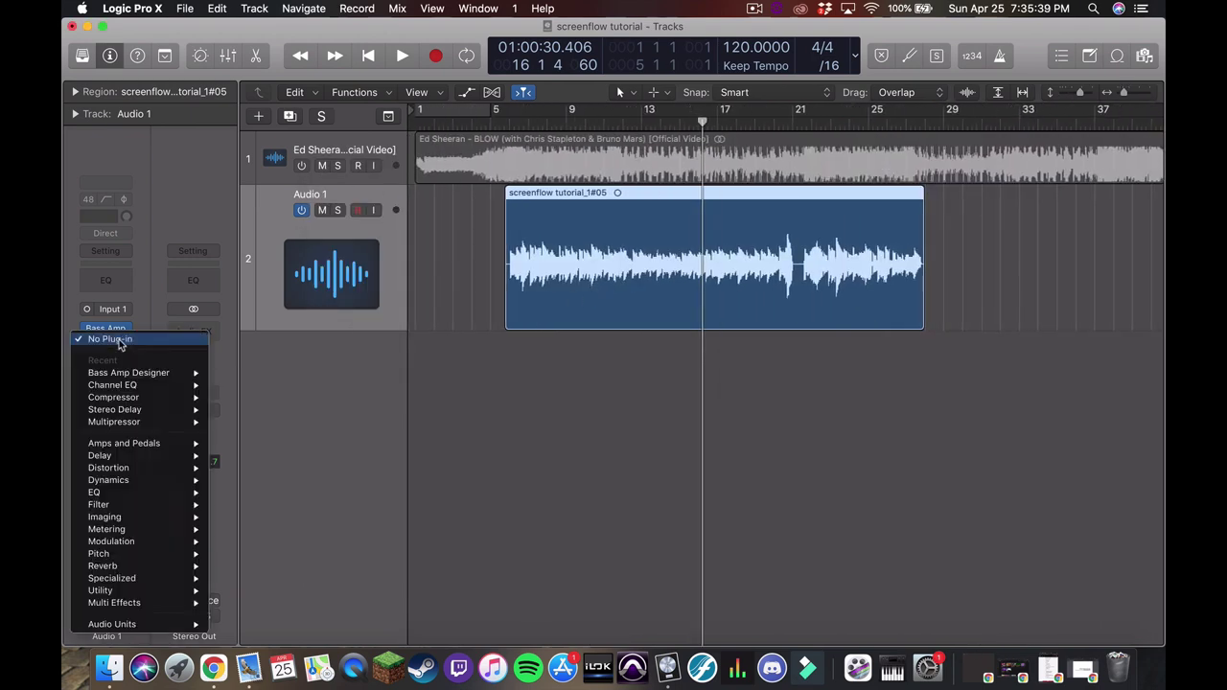
pyautogui.moveTo(153, 388)
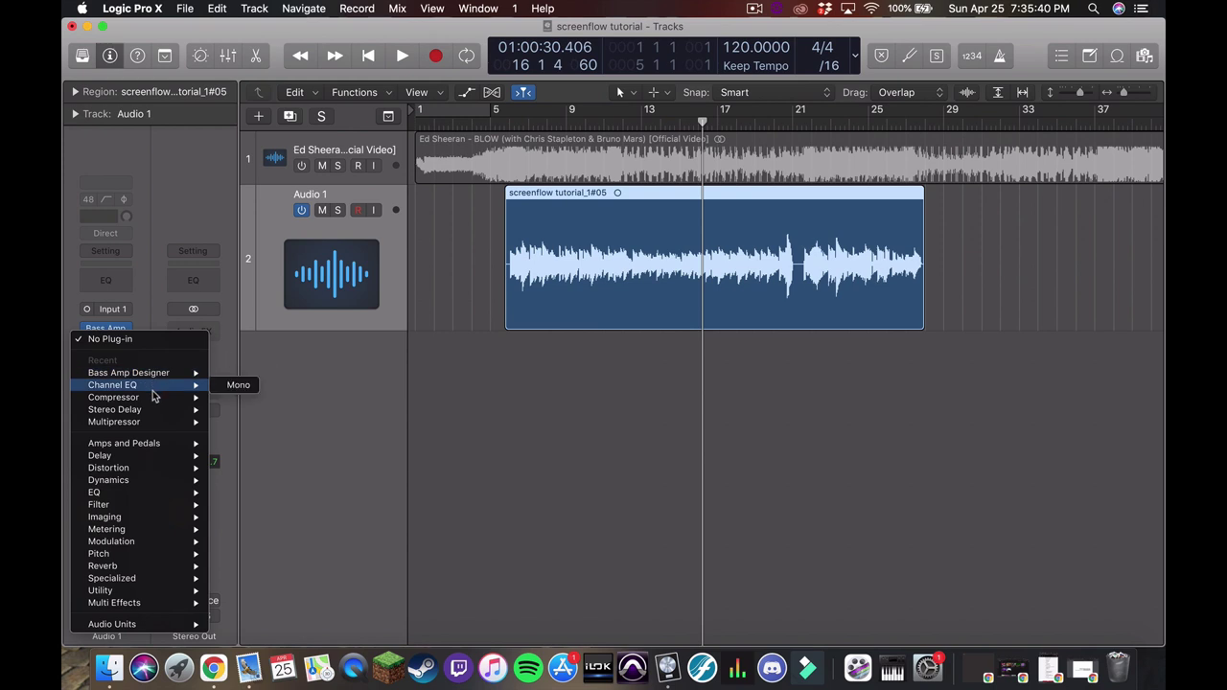
pyautogui.click(235, 385)
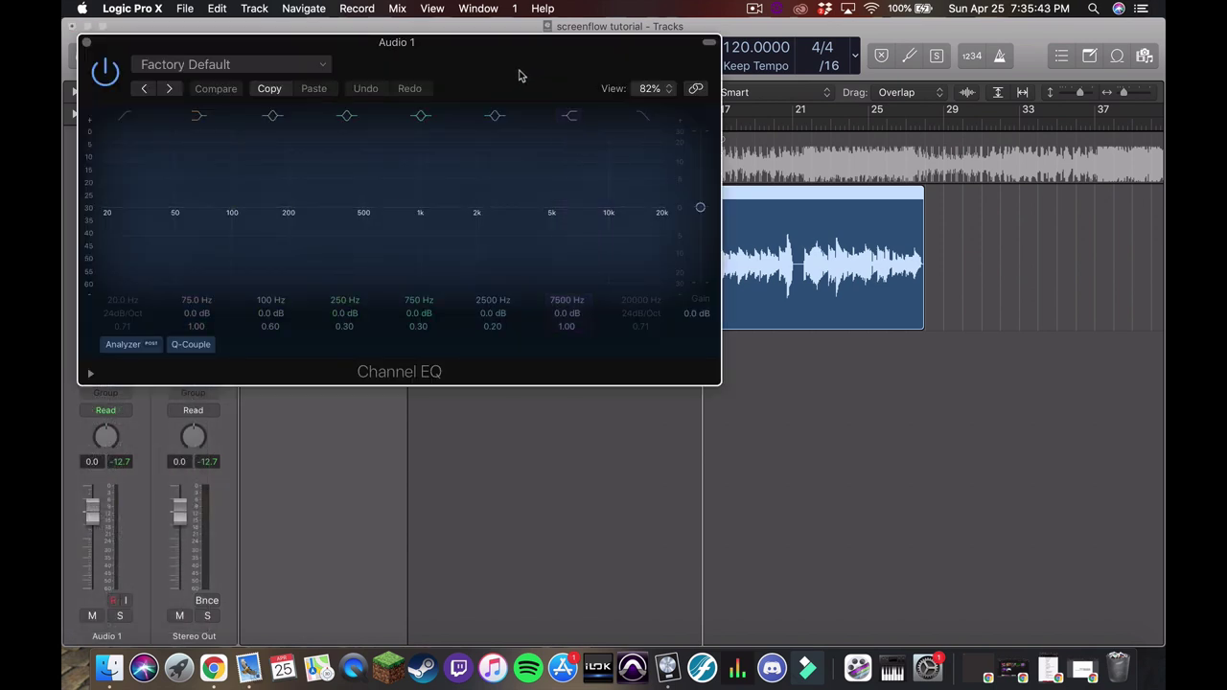
pyautogui.moveTo(519, 76); pyautogui.dragTo(744, 250)
# - Play the bass from bar 6 to watch it in the Channel EQ analyzer
pyautogui.click(508, 129)
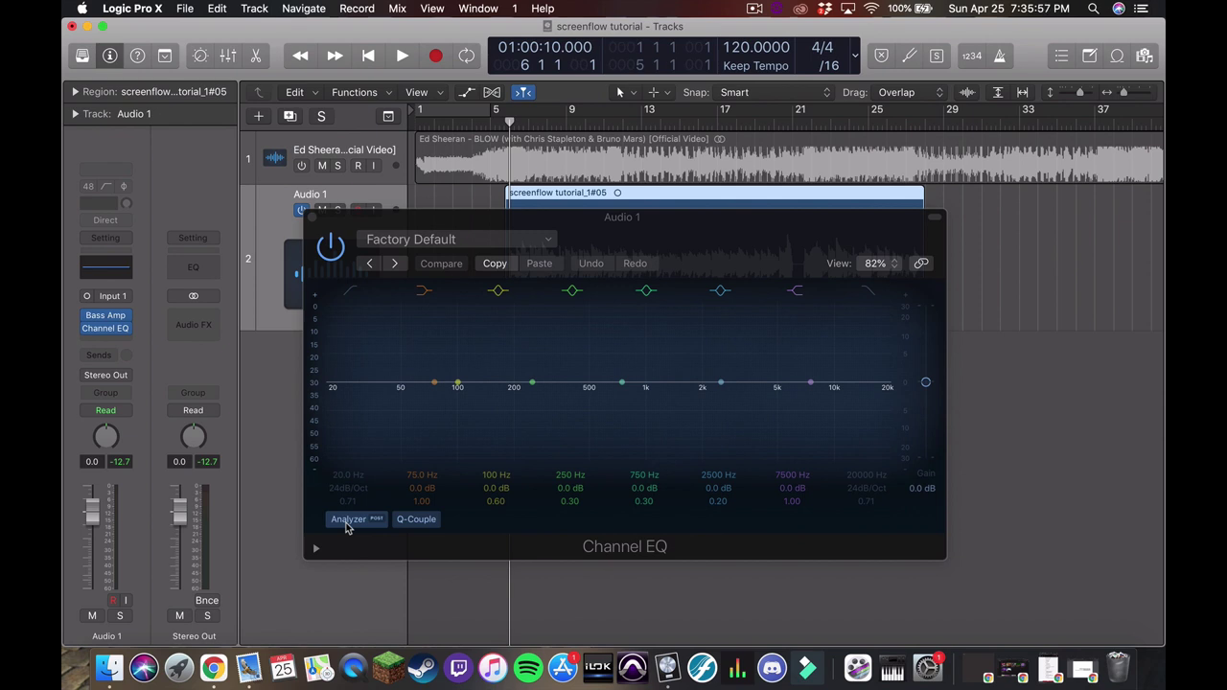
pyautogui.press('space')
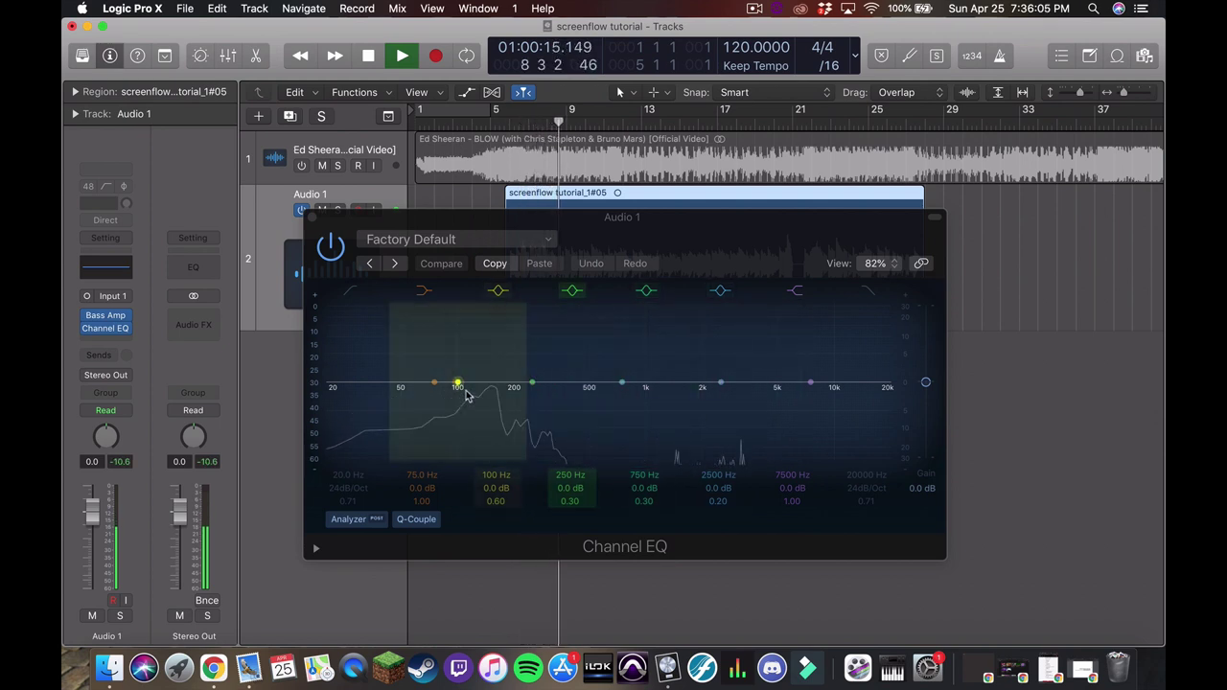
pyautogui.press('space')
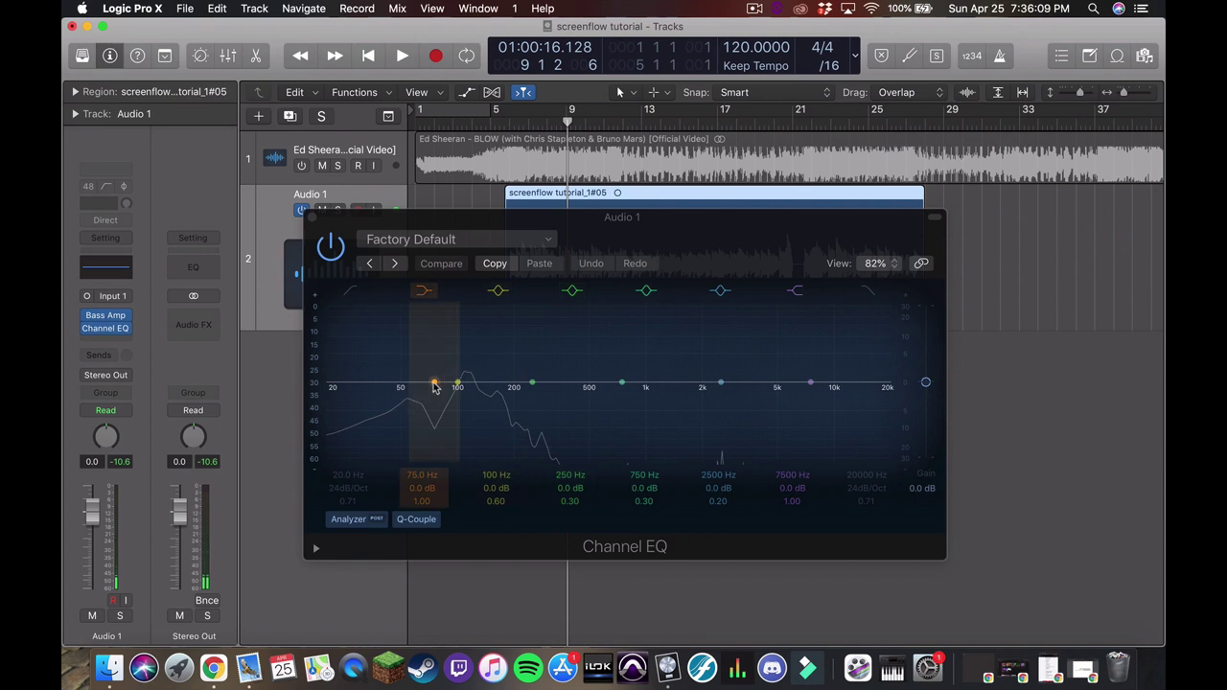
# - Enable the EQ low-cut band at about 58 Hz and audition it
pyautogui.click(356, 308)
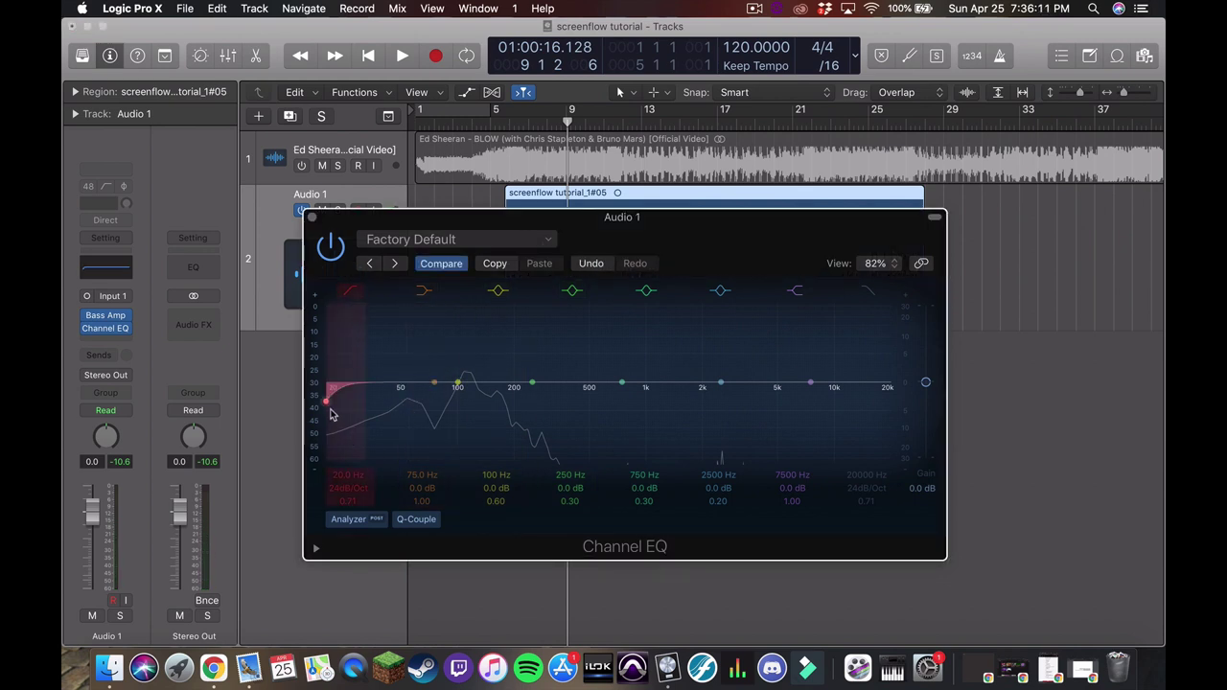
pyautogui.moveTo(334, 412); pyautogui.dragTo(415, 407)
pyautogui.press('space')
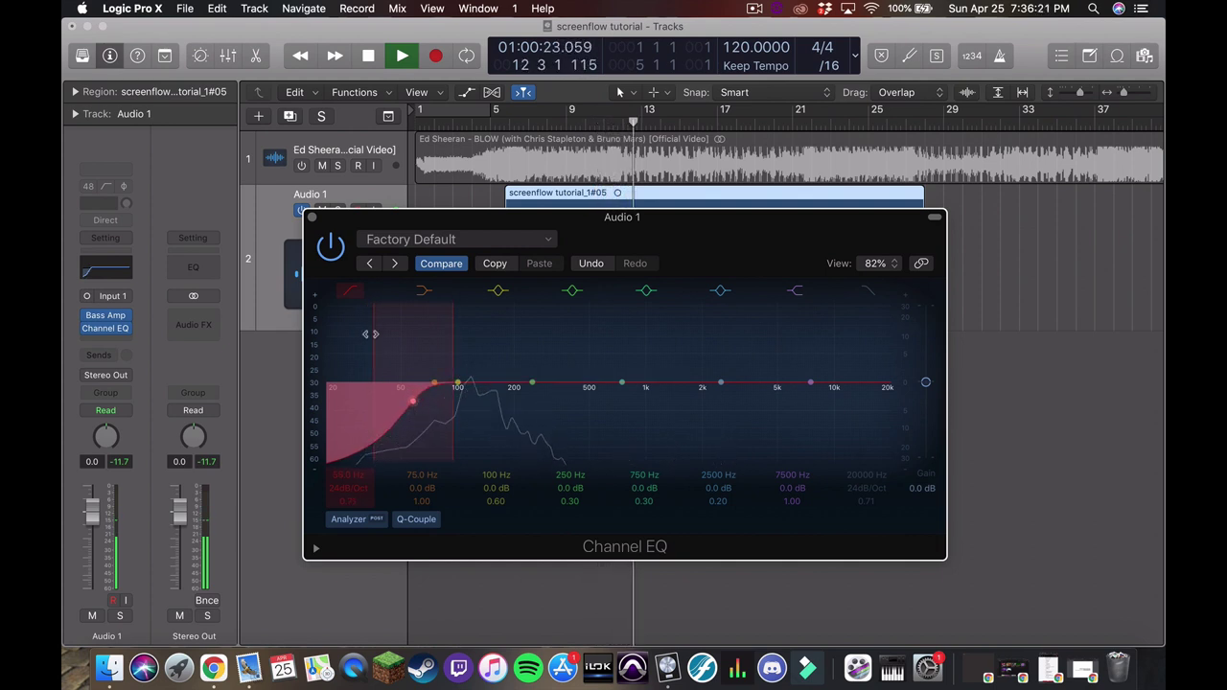
pyautogui.press('space')
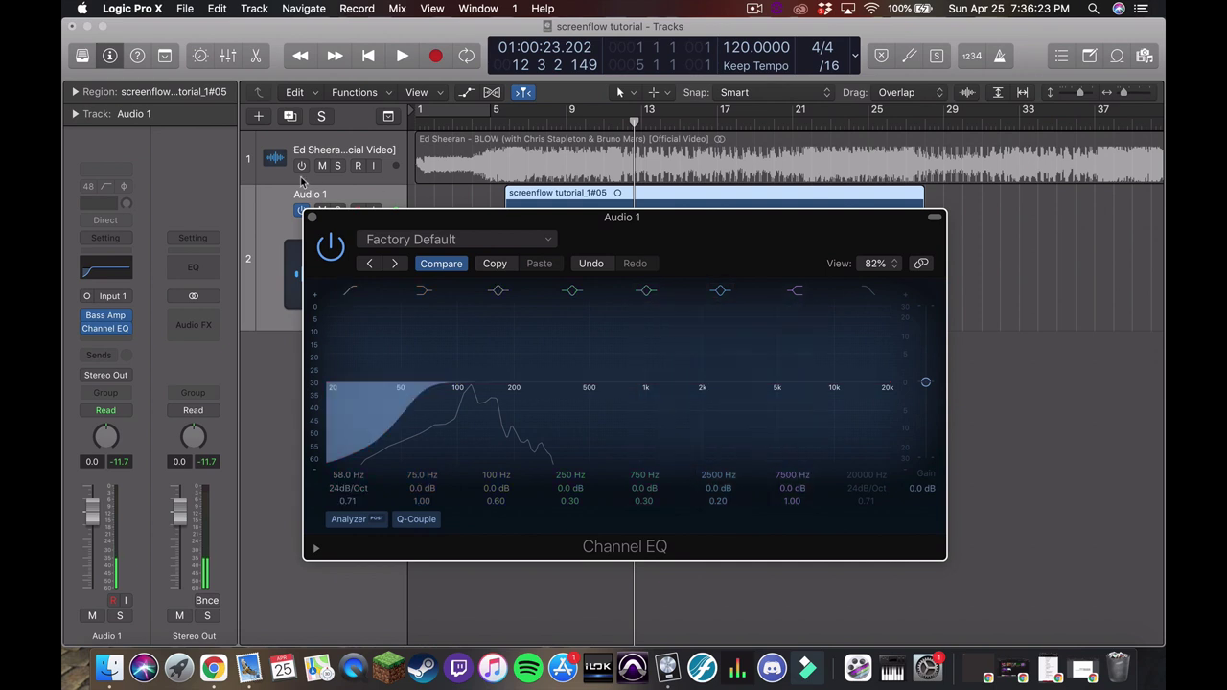
# - Turn the 750 Hz band into a -1.5 dB dip at 510 Hz with Q 1.10, then close the EQ
pyautogui.moveTo(622, 383); pyautogui.dragTo(591, 359)
pyautogui.scroll(10, 638, 500)
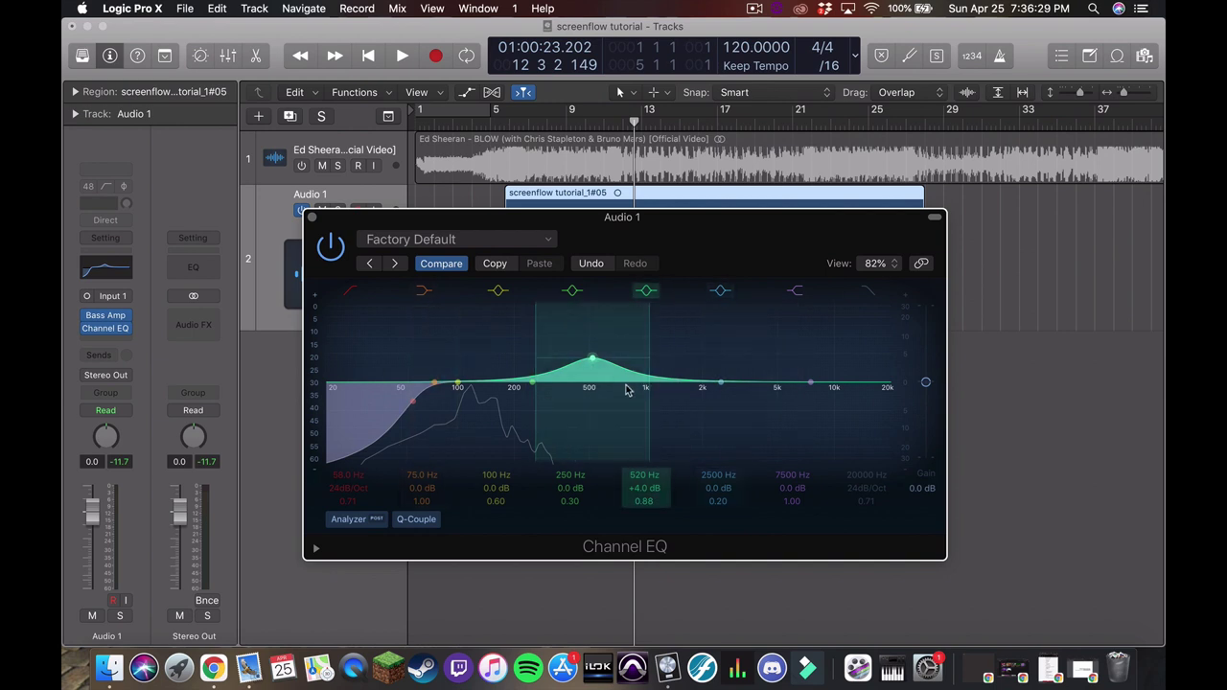
pyautogui.scroll(1, 644, 500)
pyautogui.press('space')
pyautogui.moveTo(591, 360)
pyautogui.mouseDown()
pyautogui.moveTo(594, 395)
pyautogui.moveTo(585, 320)
pyautogui.moveTo(602, 306)
pyautogui.moveTo(585, 309)
pyautogui.moveTo(591, 378)
pyautogui.mouseUp()
pyautogui.press('space')
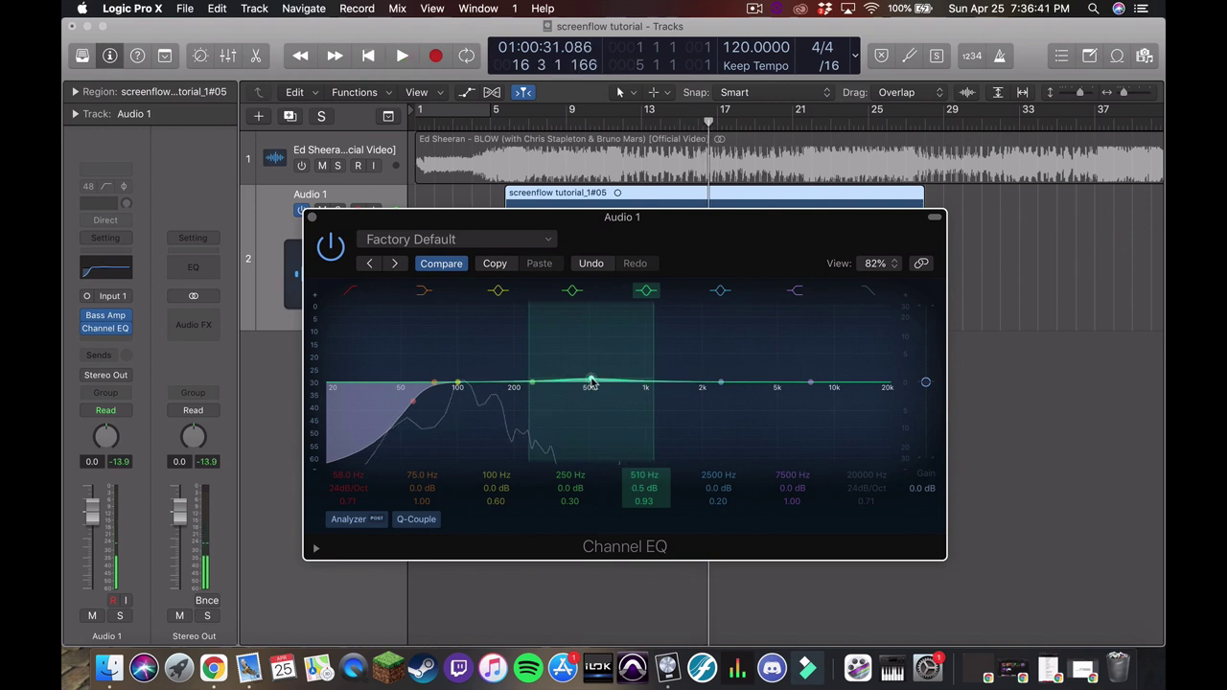
pyautogui.moveTo(592, 382); pyautogui.dragTo(592, 389)
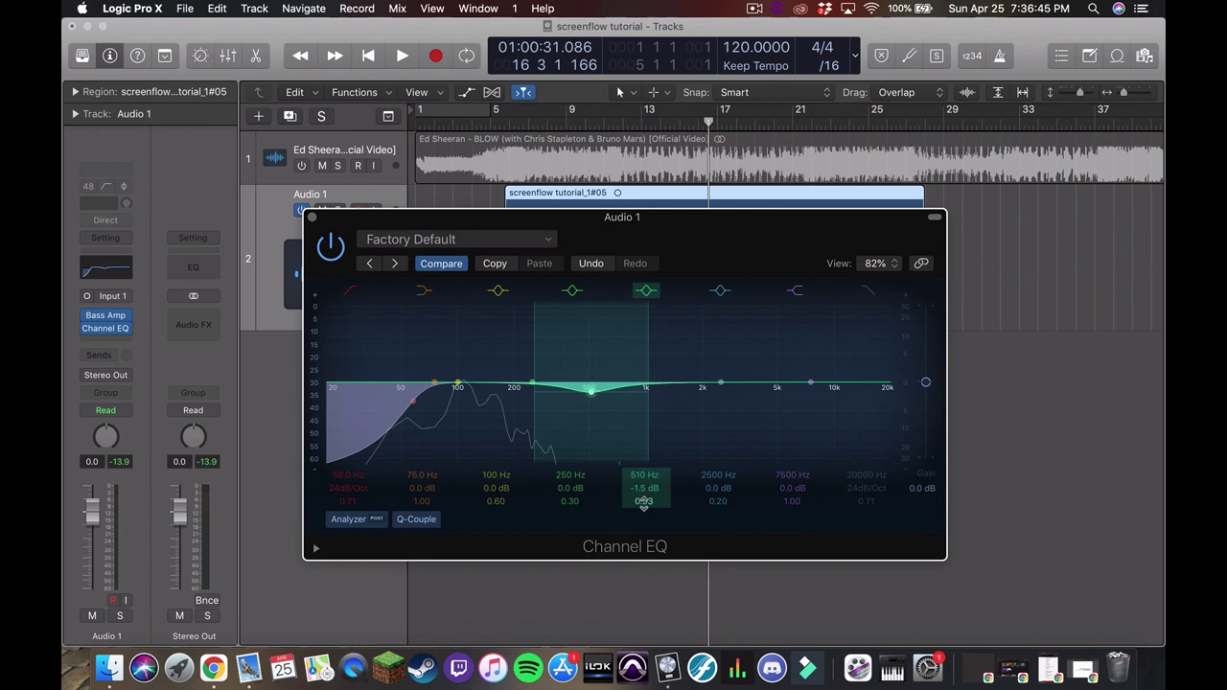
pyautogui.moveTo(643, 495); pyautogui.dragTo(643, 487)
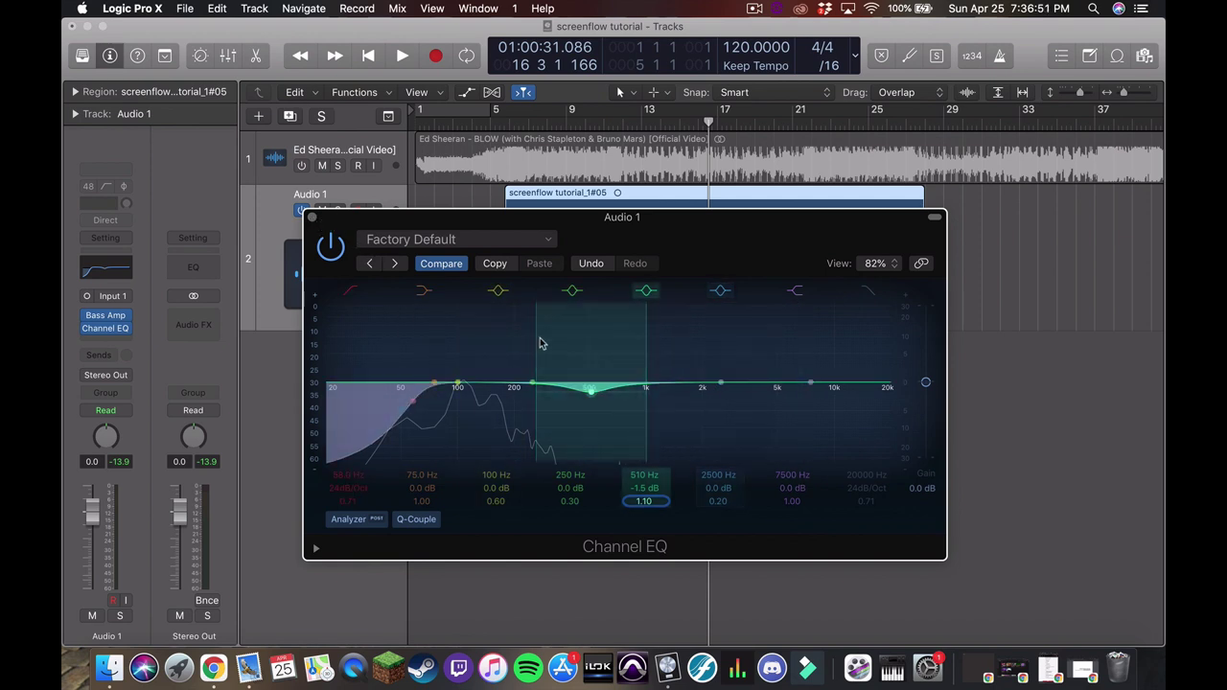
pyautogui.click(312, 218)
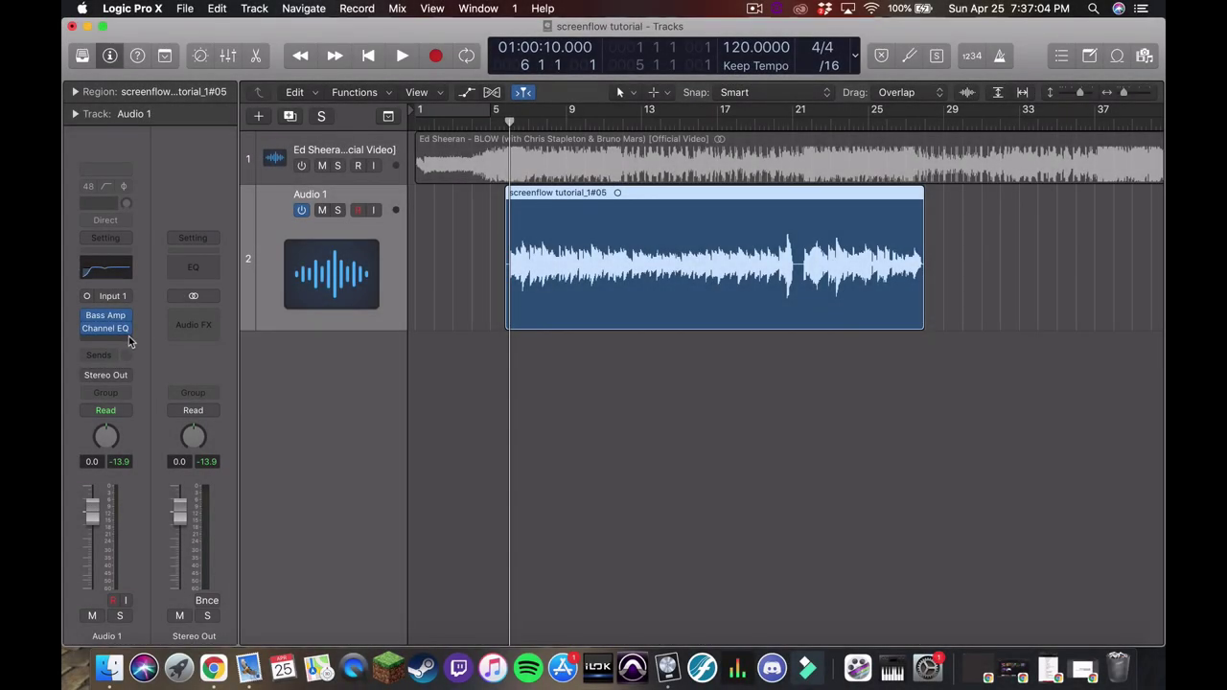
# - Insert a mono Compressor (Dynamics > Compressor > Mono) after the Channel EQ
pyautogui.click(127, 340)
pyautogui.moveTo(144, 397)
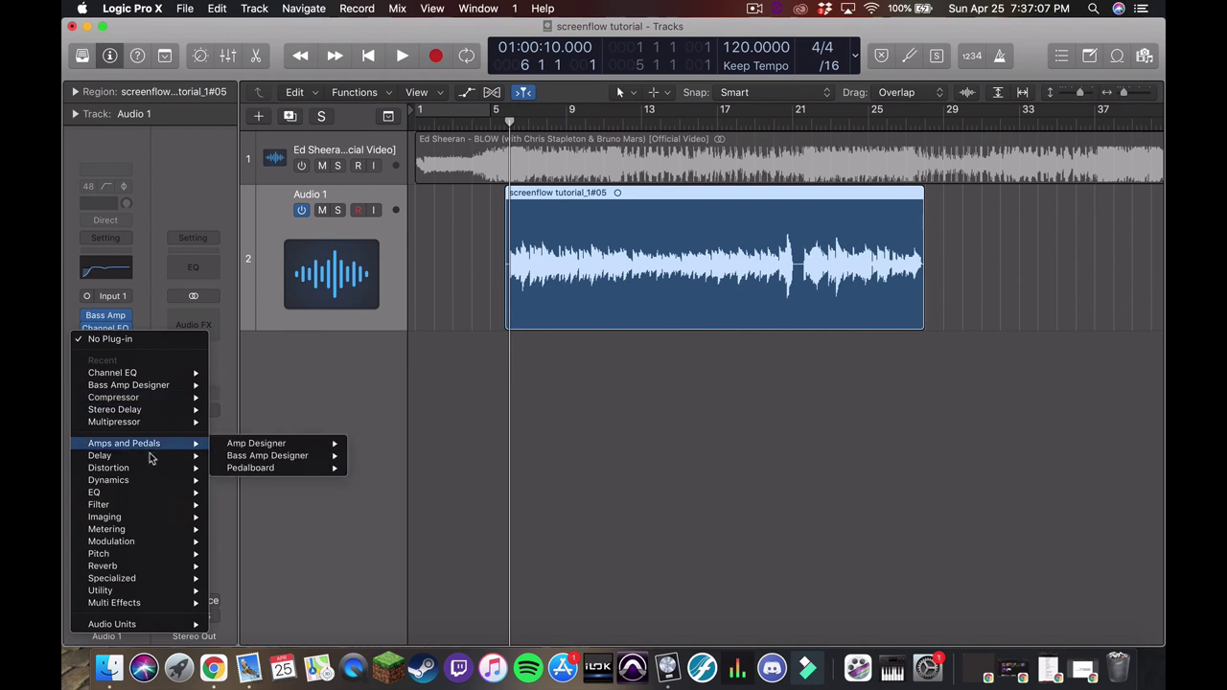
pyautogui.moveTo(153, 481)
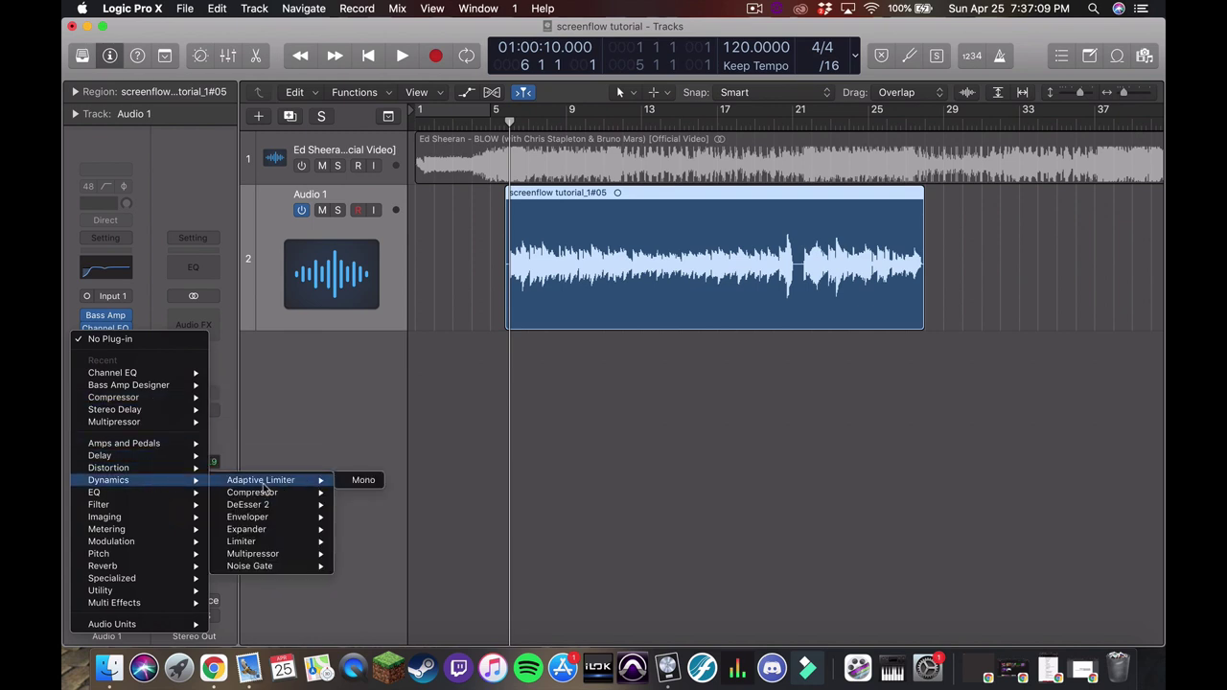
pyautogui.moveTo(274, 497)
pyautogui.click(345, 492)
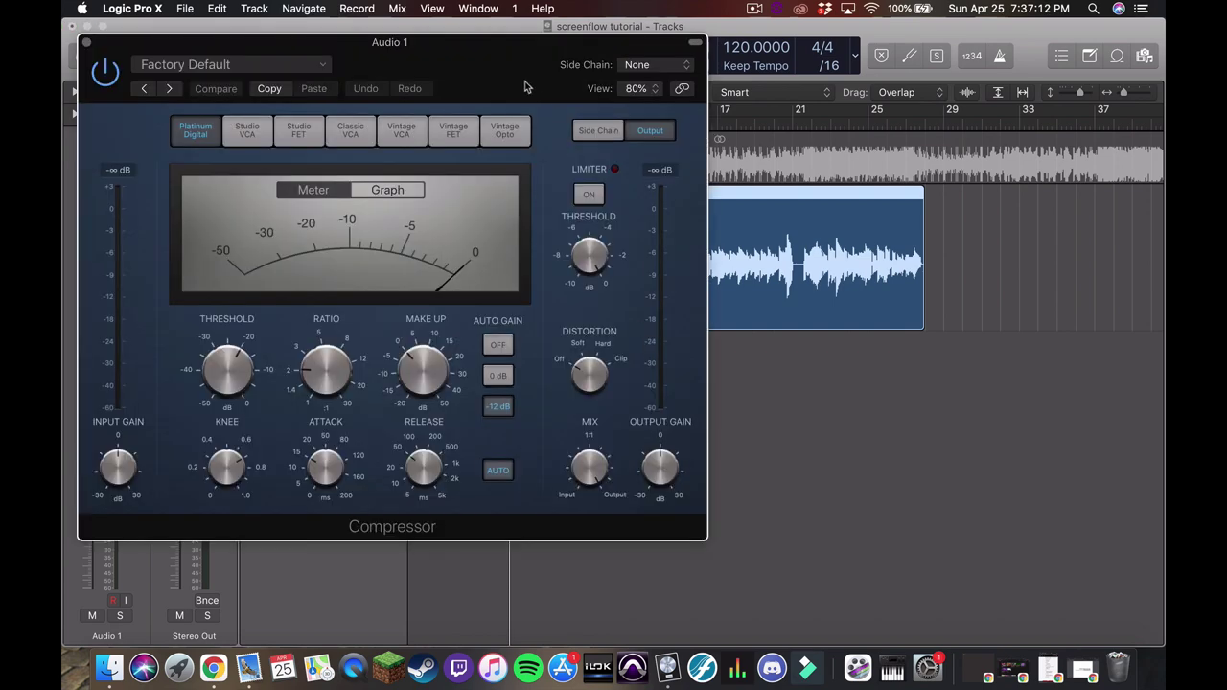
# - Centre the Compressor window and switch Auto Gain off
pyautogui.moveTo(505, 65); pyautogui.dragTo(733, 163)
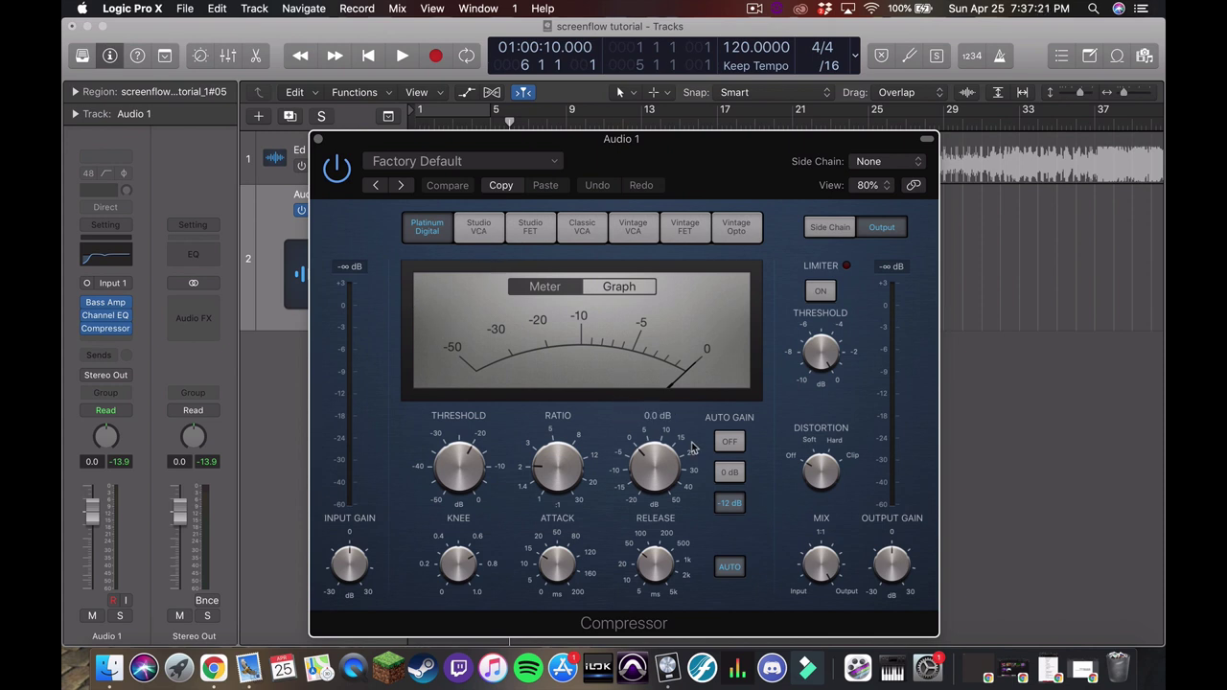
pyautogui.click(730, 441)
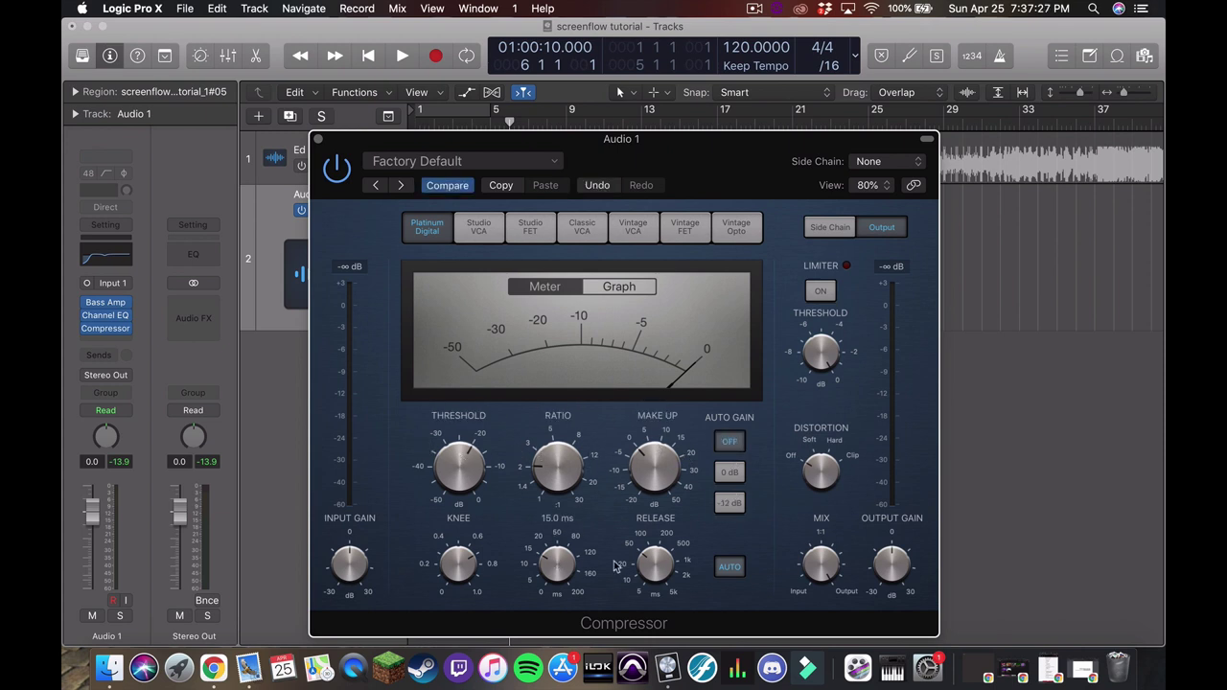
pyautogui.moveTo(632, 567)
pyautogui.moveTo(484, 463)
# - Audition each compressor model: Studio VCA, Studio FET, Classic VCA, Vintage FET, Vintage Opto, Vintage VCA, Platinum Digital
pyautogui.click(477, 237)
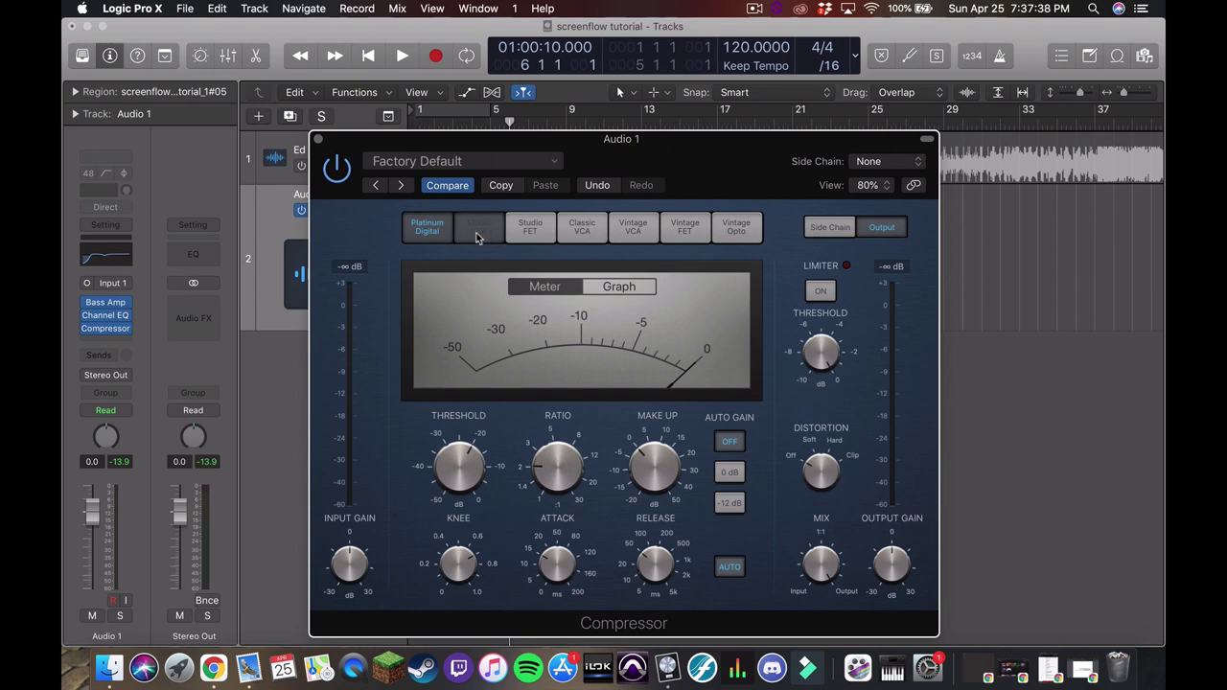
pyautogui.click(425, 234)
pyautogui.click(530, 230)
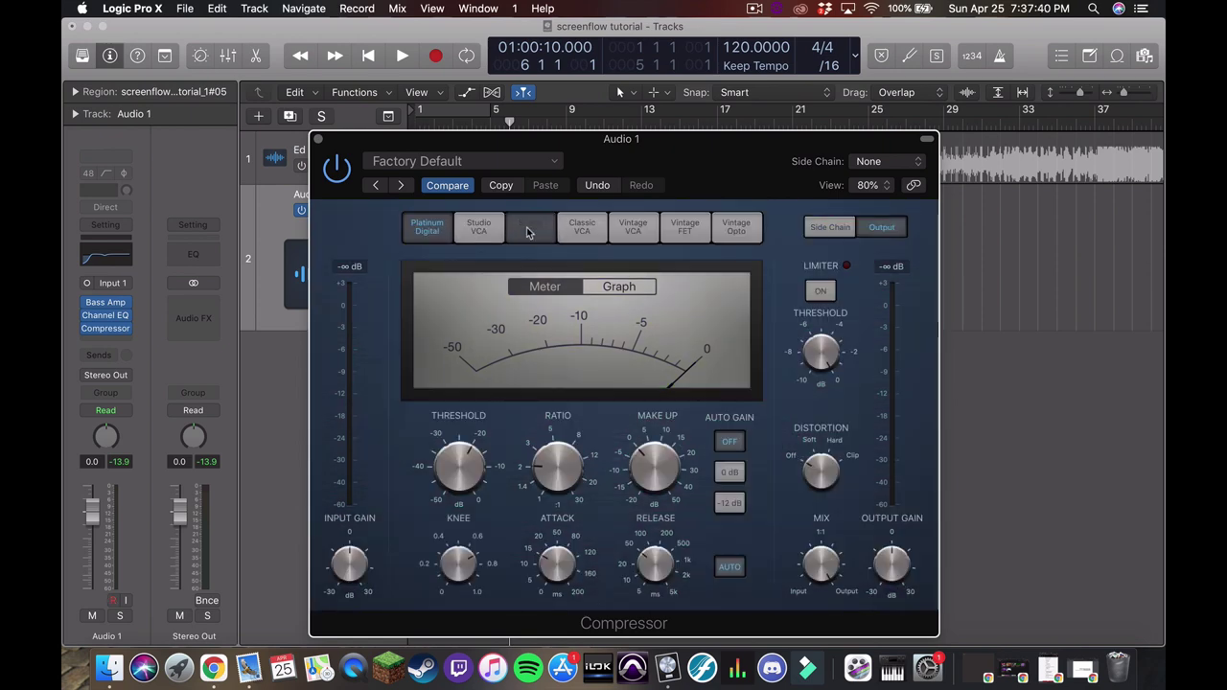
pyautogui.click(619, 236)
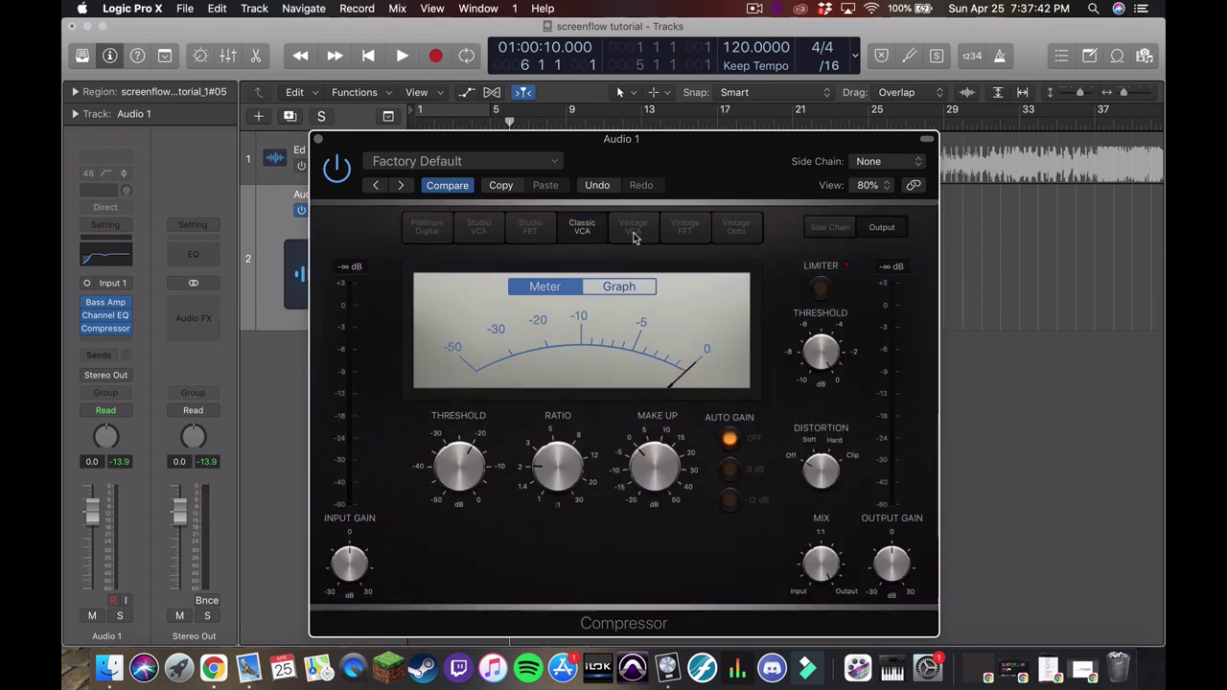
pyautogui.click(683, 238)
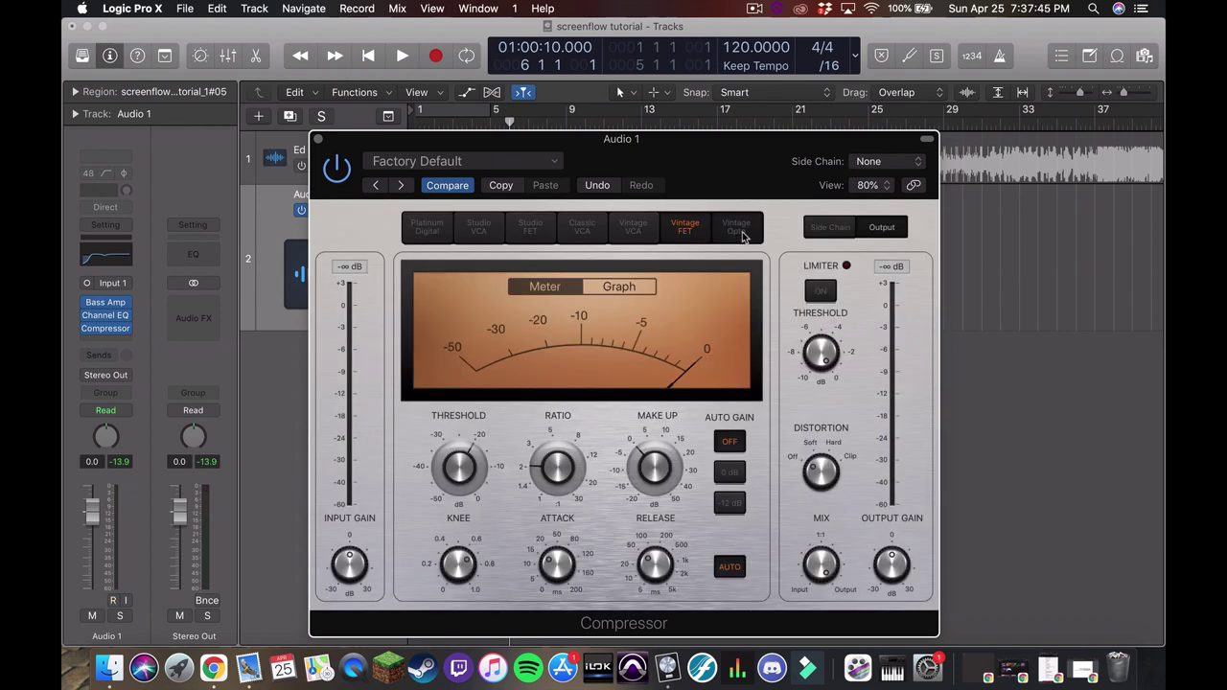
pyautogui.click(738, 230)
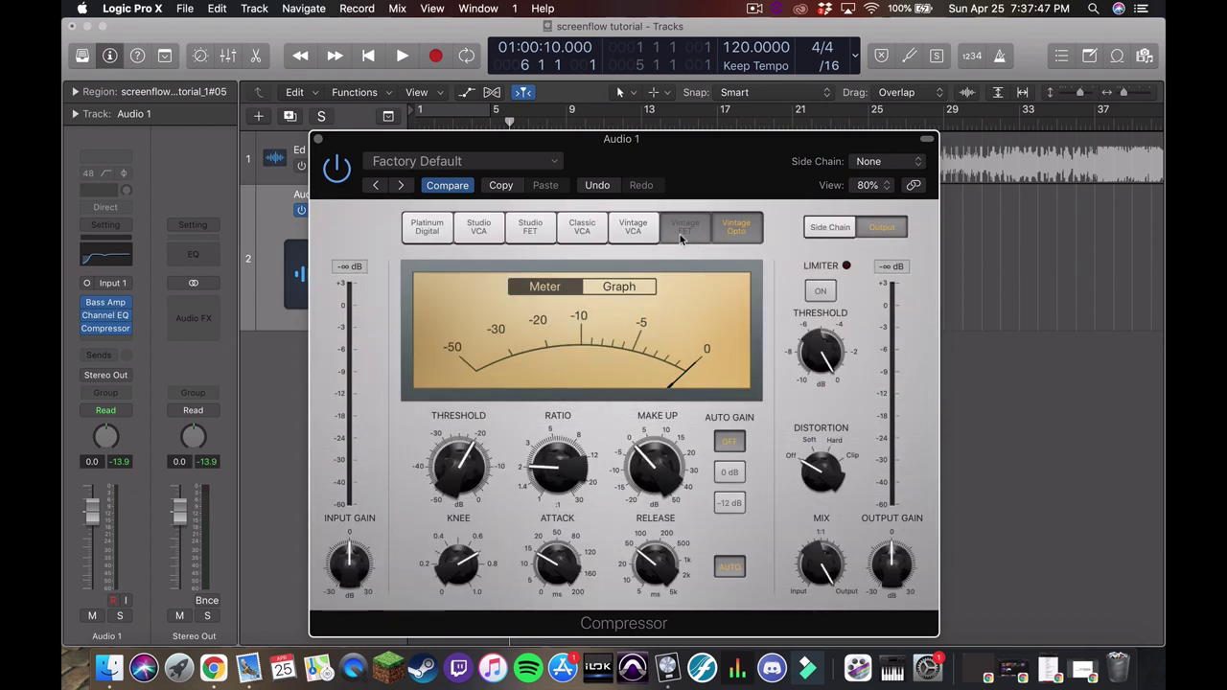
pyautogui.click(633, 235)
pyautogui.click(594, 232)
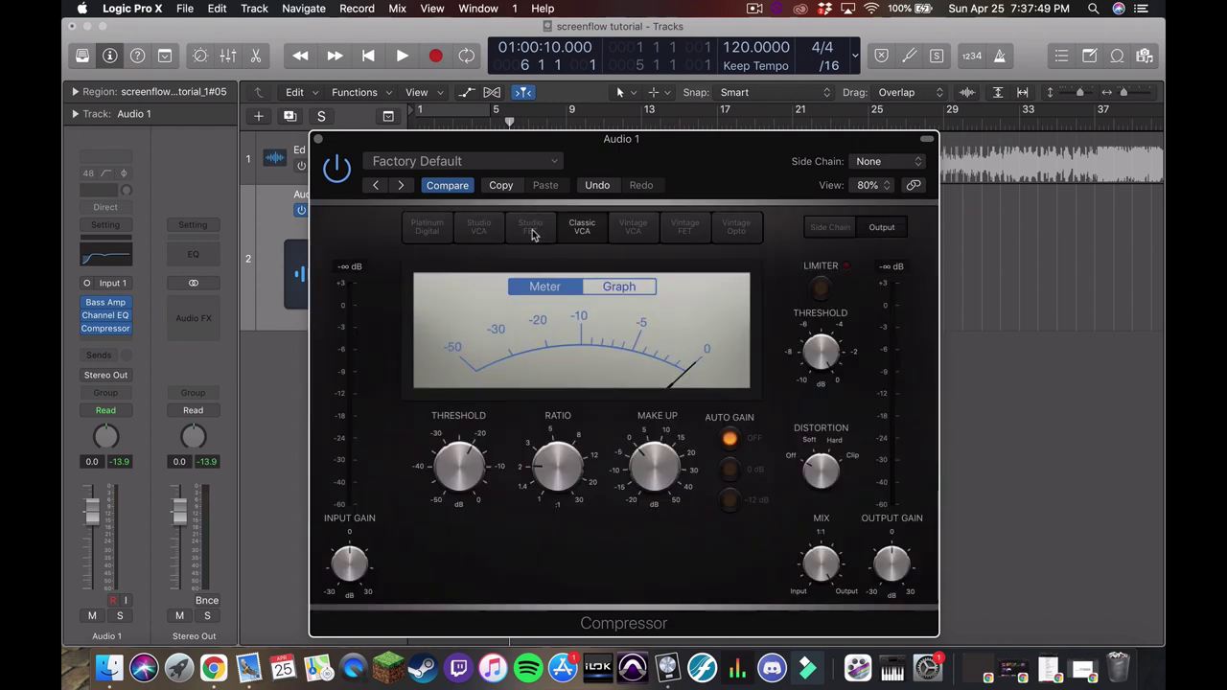
pyautogui.click(532, 230)
pyautogui.click(482, 236)
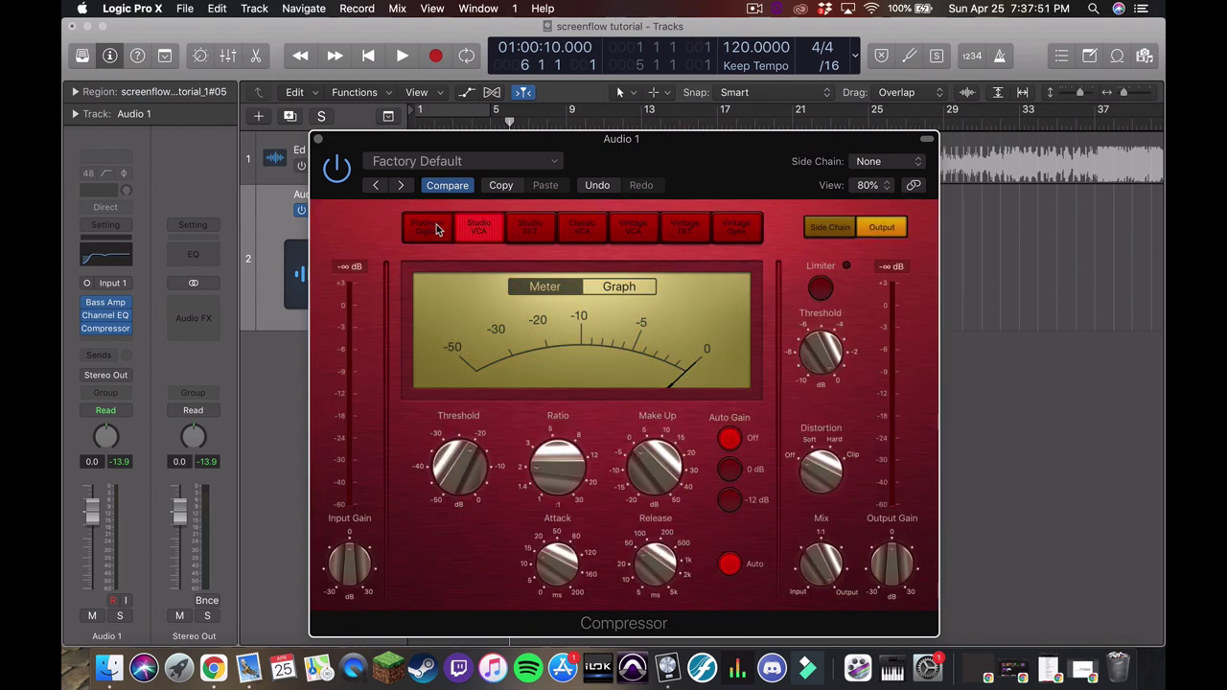
pyautogui.click(426, 228)
pyautogui.click(625, 234)
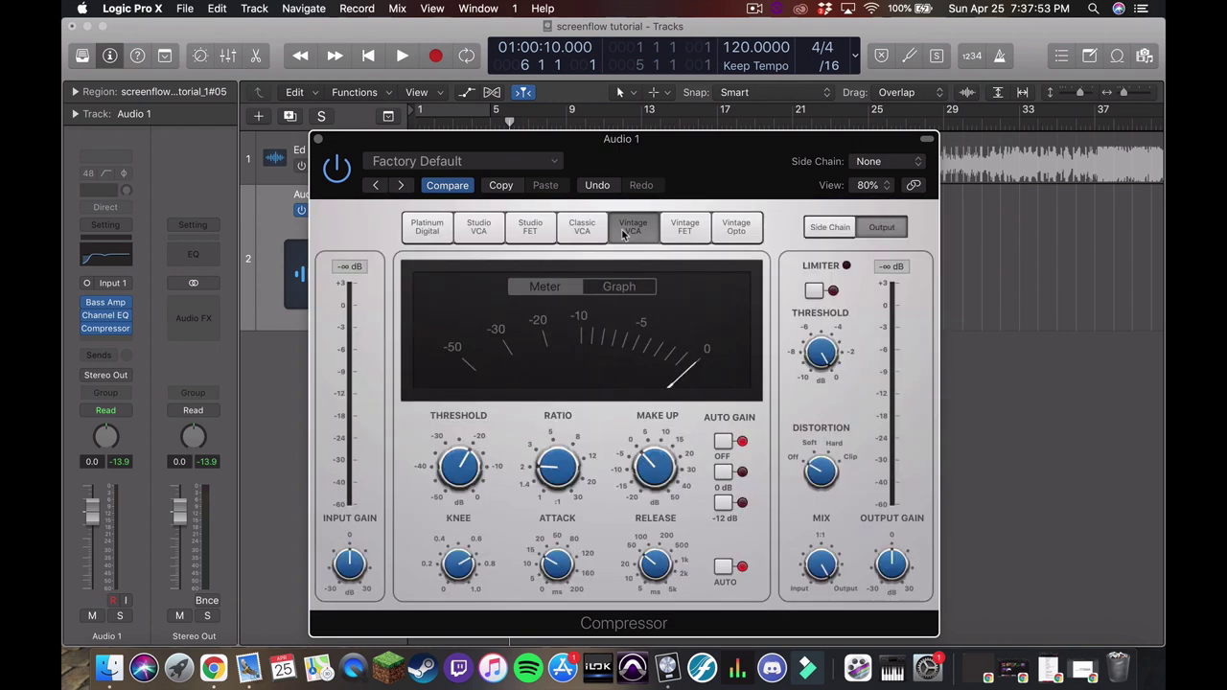
pyautogui.click(593, 234)
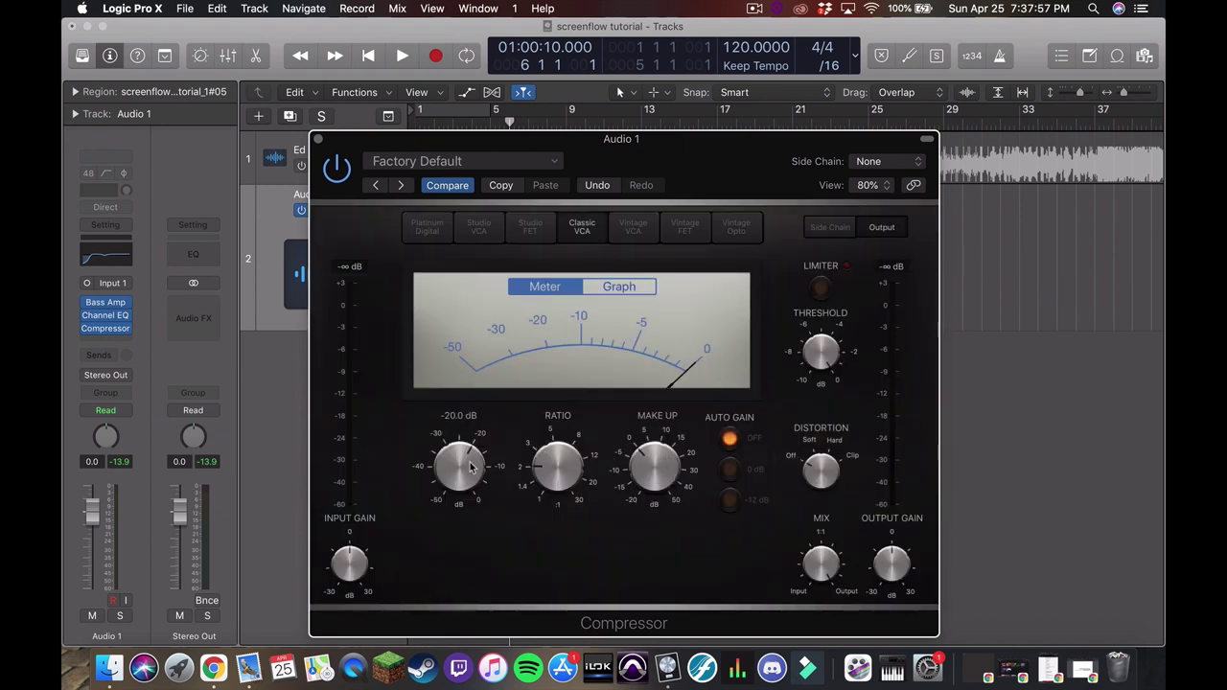
# - Compare Vintage Opto against Platinum Digital and Vintage VCA, settling on Vintage Opto
pyautogui.moveTo(657, 479)
pyautogui.click(726, 234)
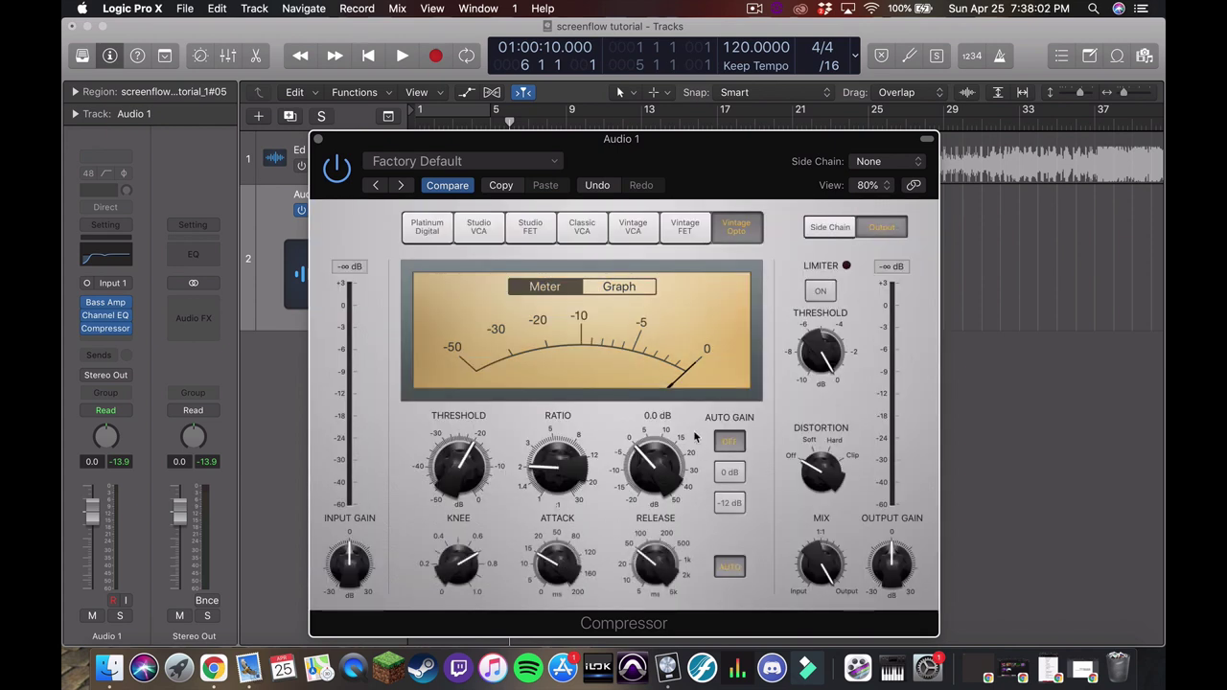
pyautogui.click(447, 230)
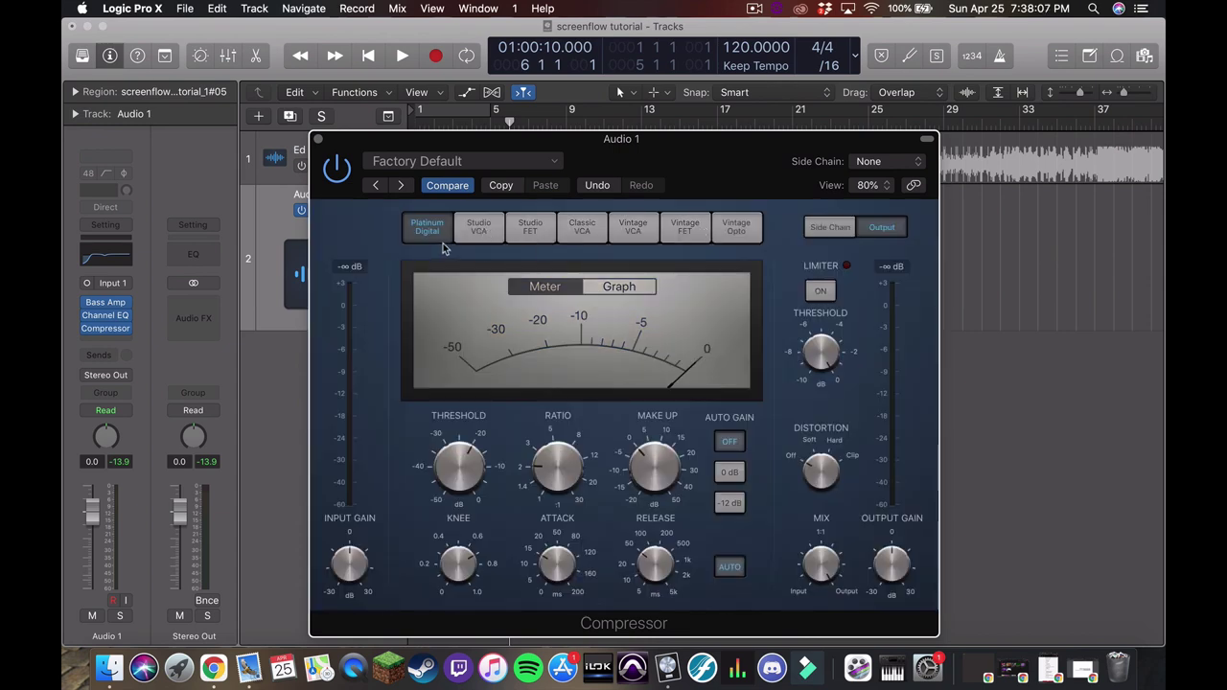
pyautogui.click(620, 230)
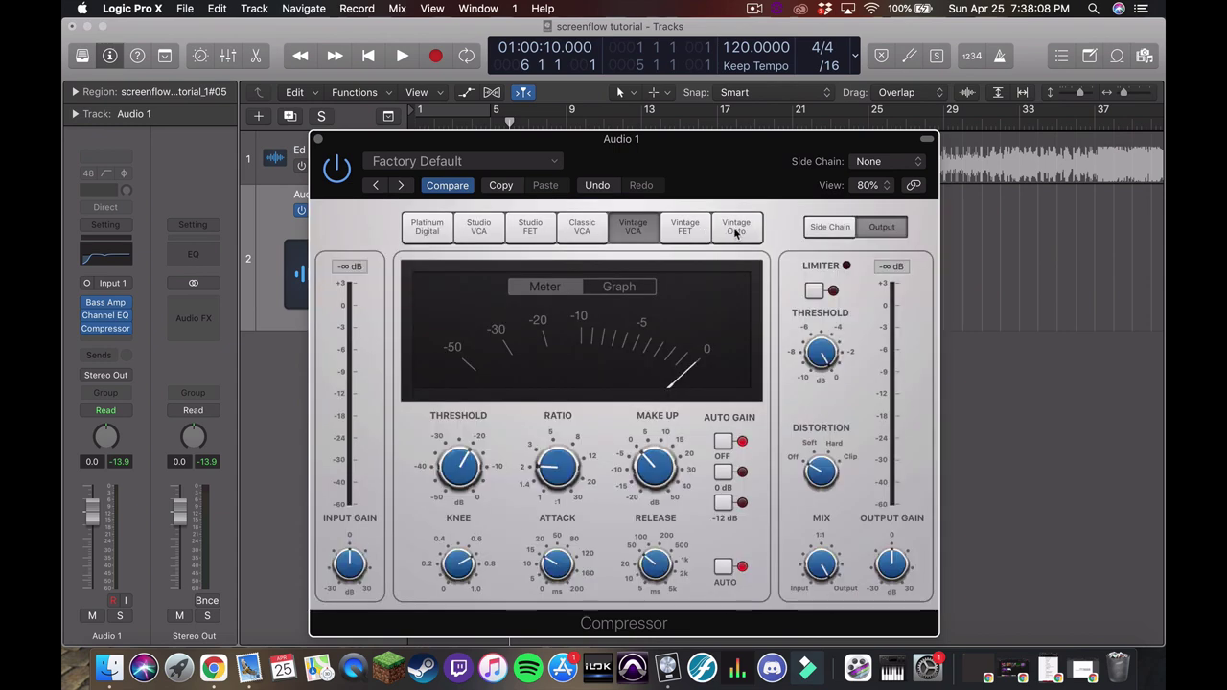
pyautogui.click(737, 231)
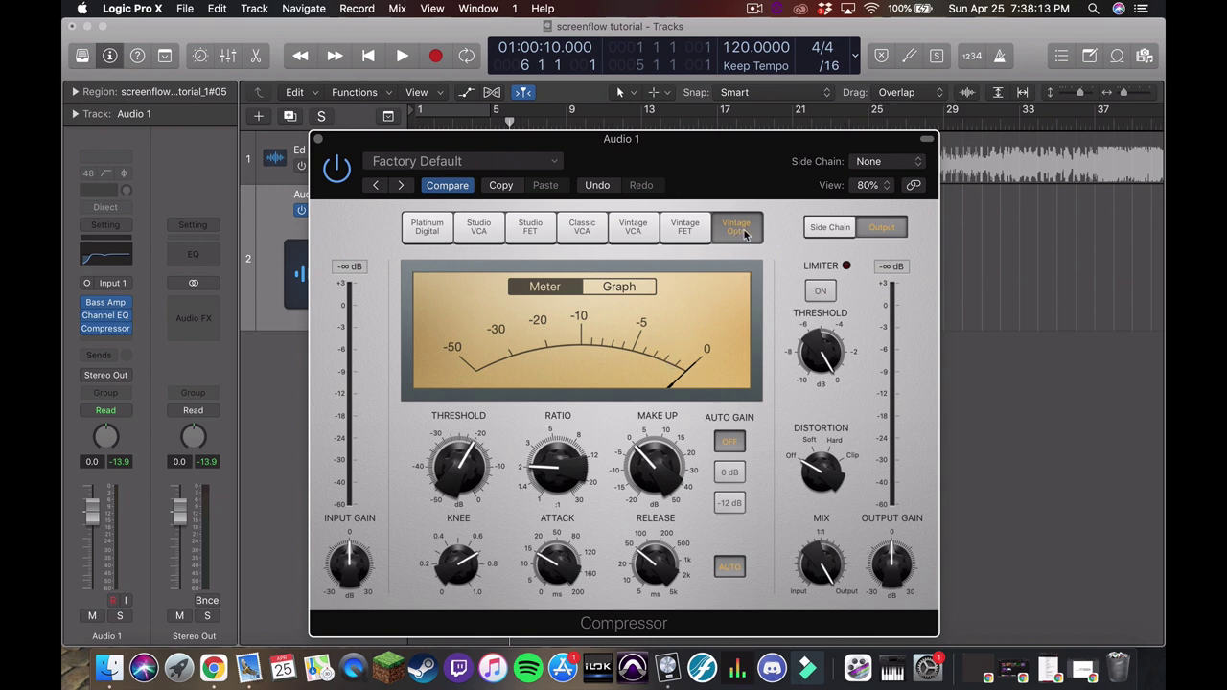
pyautogui.click(436, 230)
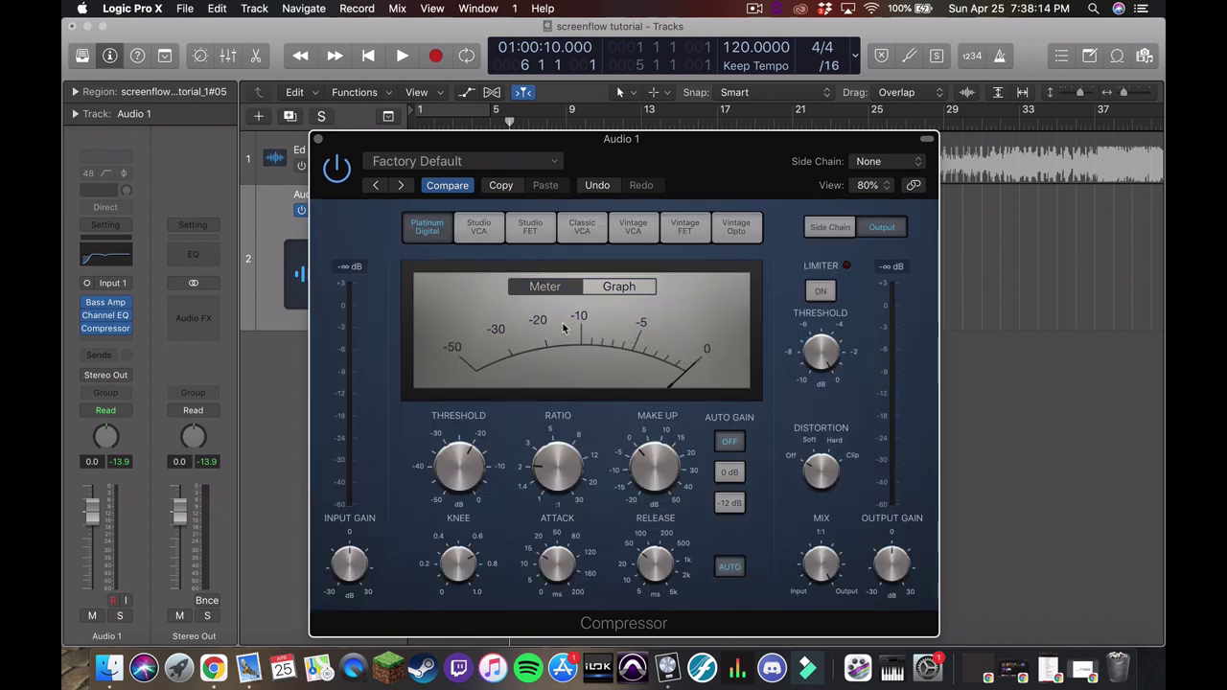
pyautogui.click(729, 239)
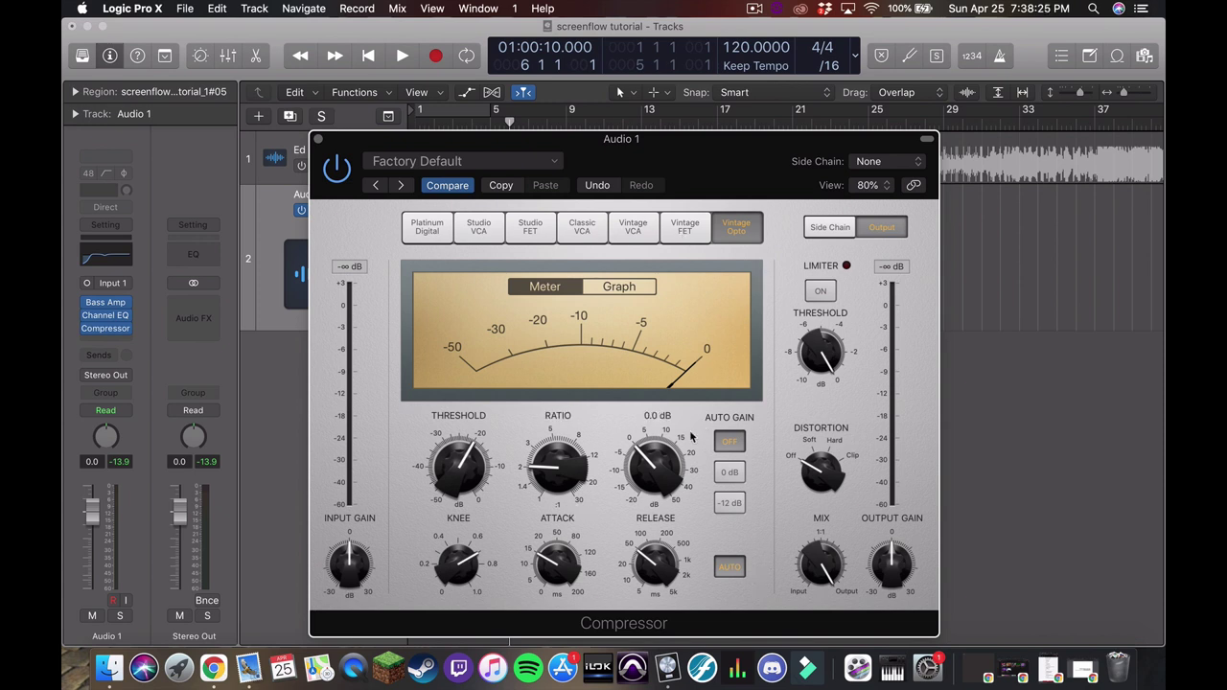
# - Shift the Compressor window down and right so the Audio 1 bass region is visible
pyautogui.moveTo(658, 176); pyautogui.dragTo(744, 169)
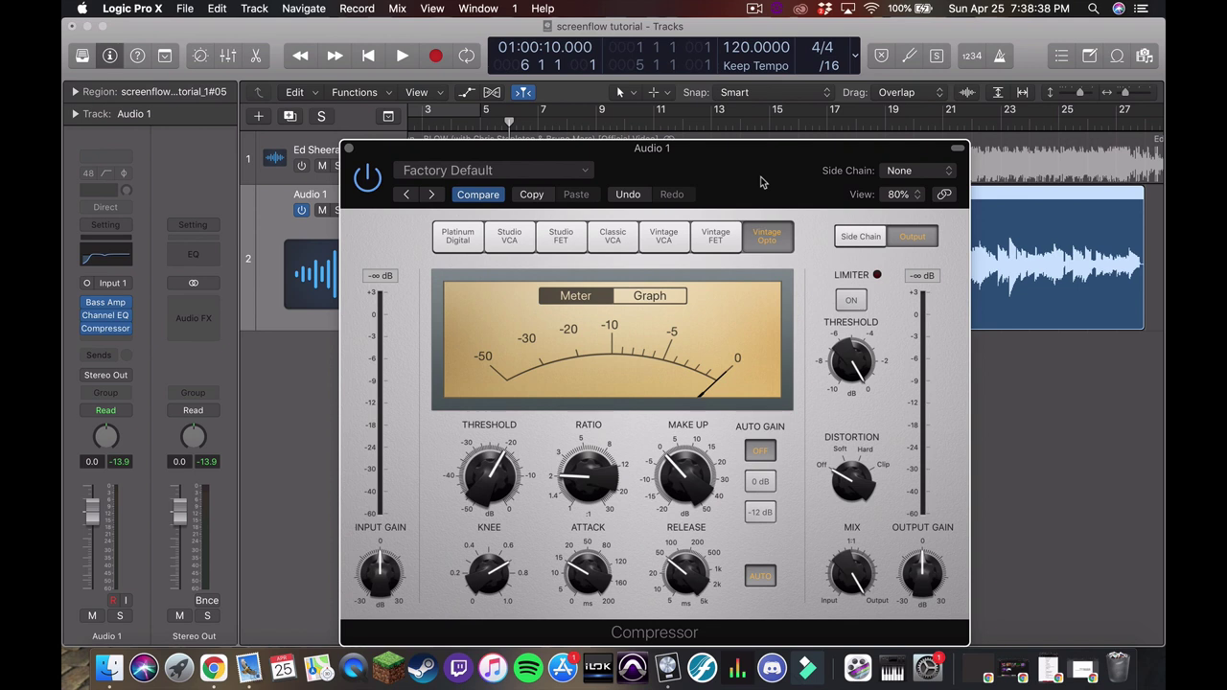
pyautogui.moveTo(761, 183); pyautogui.dragTo(761, 165)
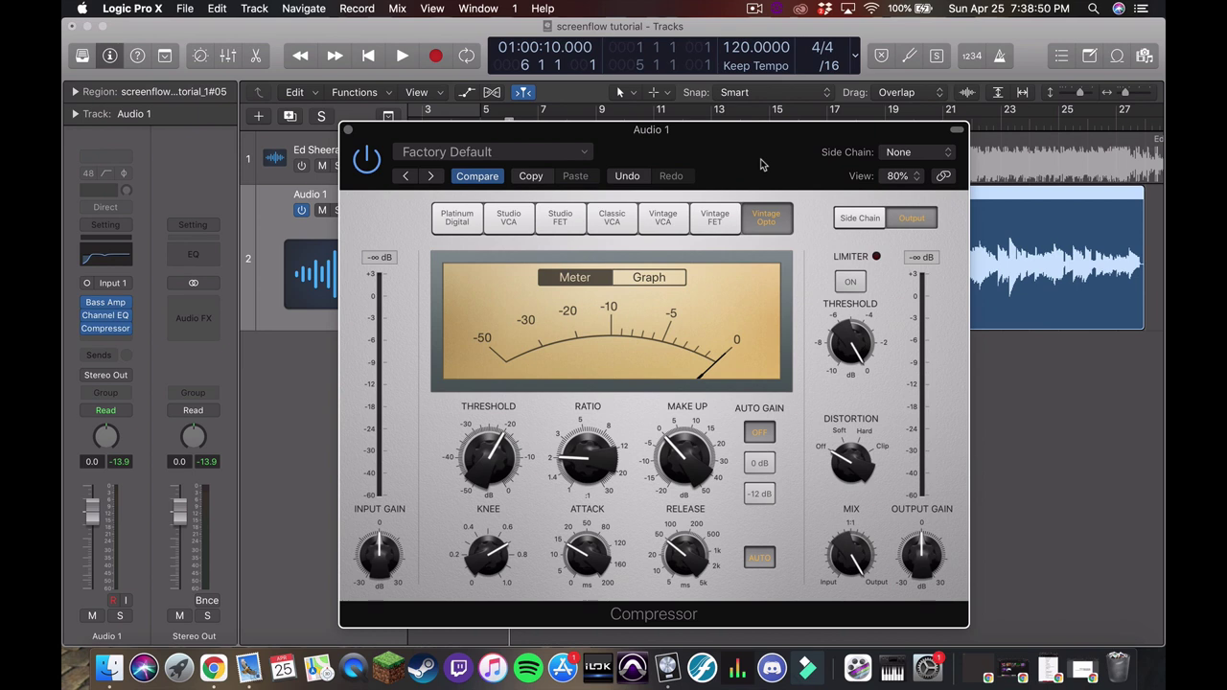
# - Set the Vintage Opto threshold to about -32.5 dB and ratio to roughly 3.6:1 while auditioning
pyautogui.moveTo(761, 165); pyautogui.dragTo(755, 146)
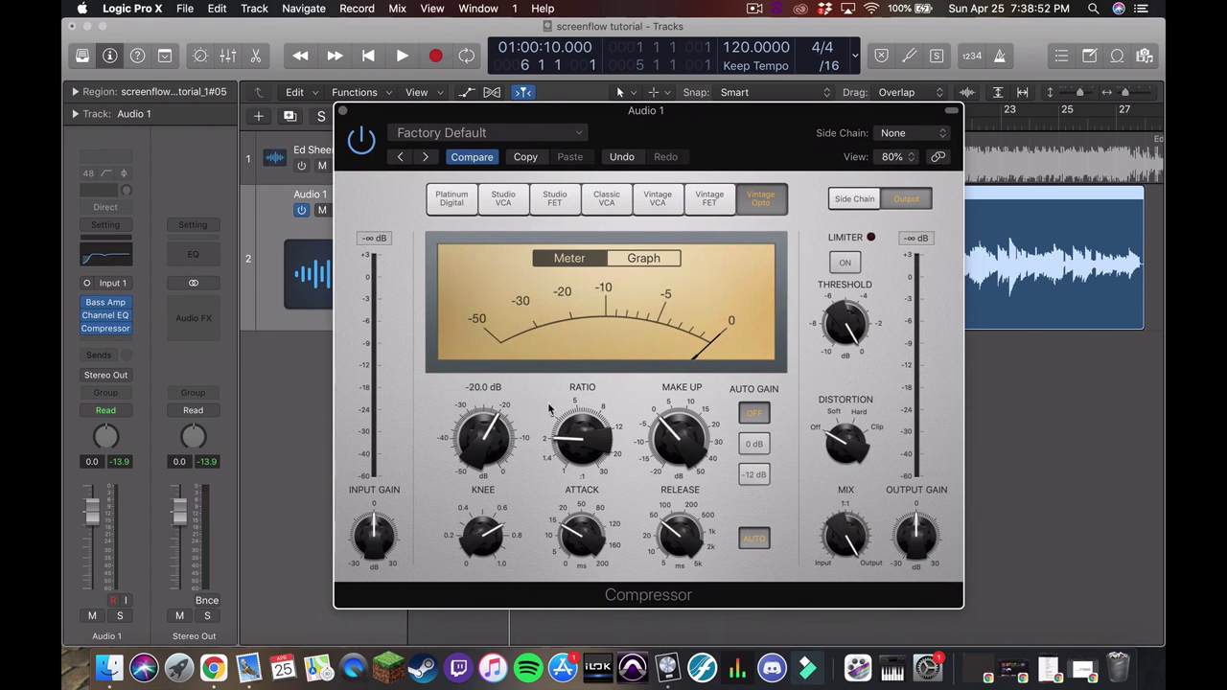
pyautogui.moveTo(494, 441); pyautogui.dragTo(494, 475)
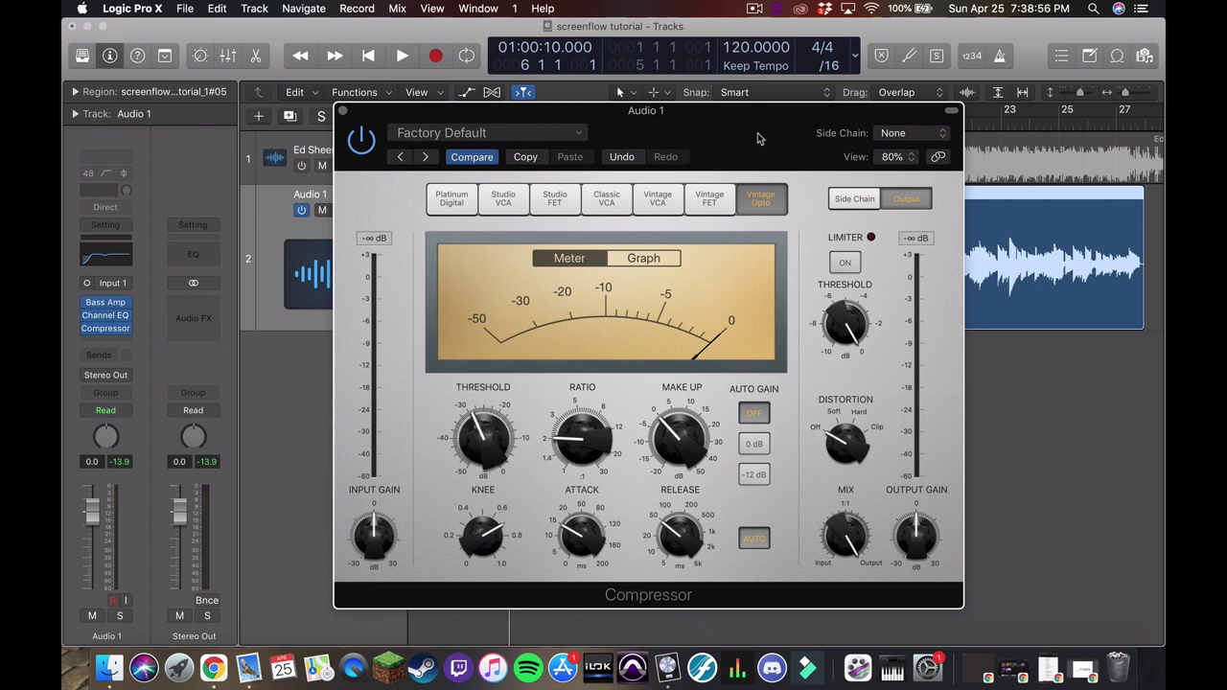
pyautogui.moveTo(756, 142); pyautogui.dragTo(727, 119)
pyautogui.press('space')
pyautogui.moveTo(453, 441); pyautogui.dragTo(451, 459)
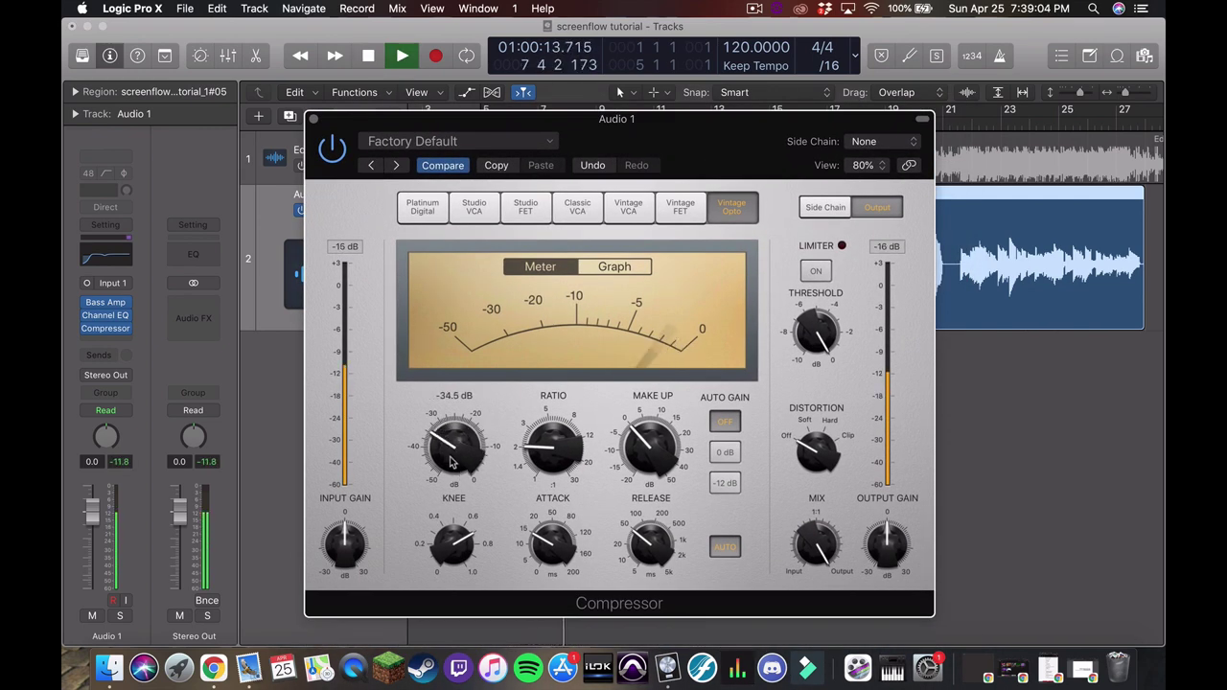
pyautogui.moveTo(552, 446)
pyautogui.mouseDown()
pyautogui.moveTo(554, 414)
pyautogui.moveTo(548, 475)
pyautogui.moveTo(548, 453)
pyautogui.mouseUp()
pyautogui.press('space')
pyautogui.press('space')
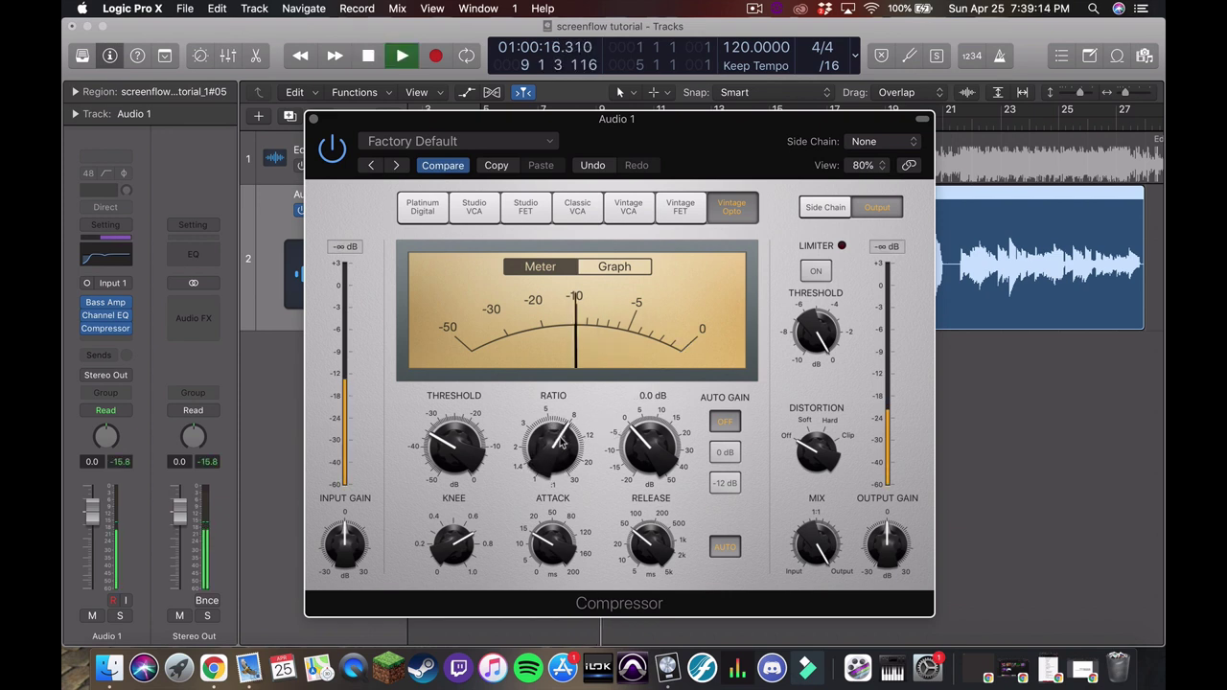
pyautogui.moveTo(448, 446)
pyautogui.moveTo(448, 447); pyautogui.dragTo(449, 442)
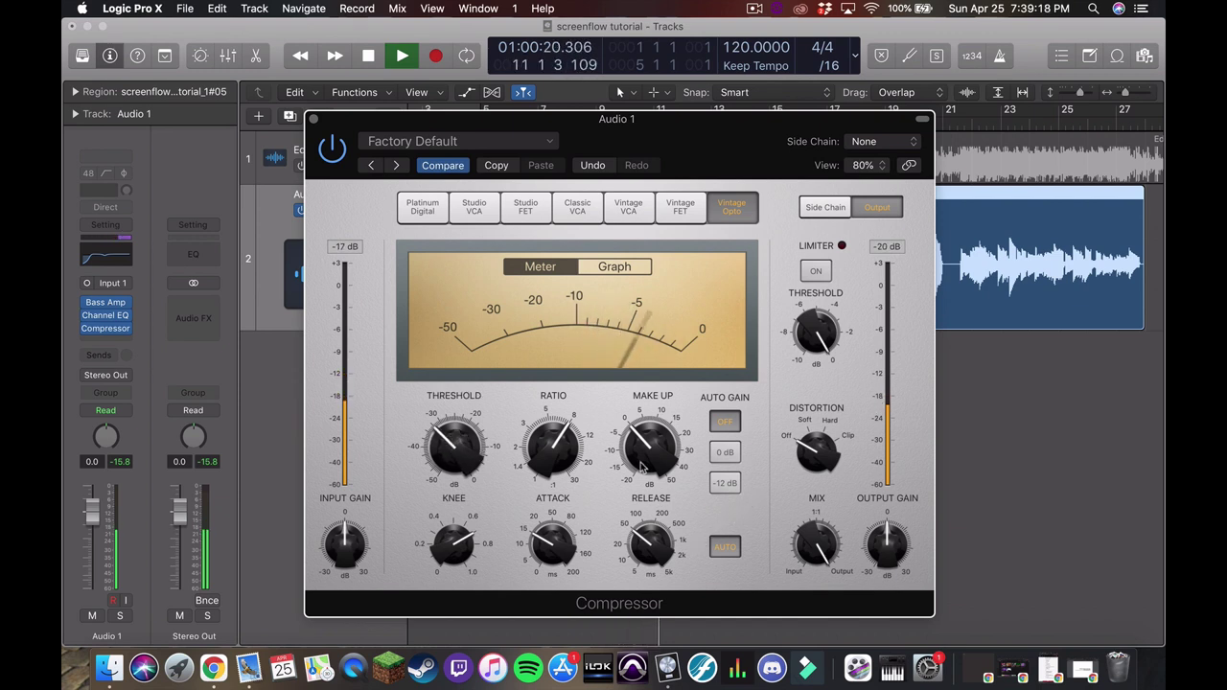
pyautogui.moveTo(643, 466)
pyautogui.press('space')
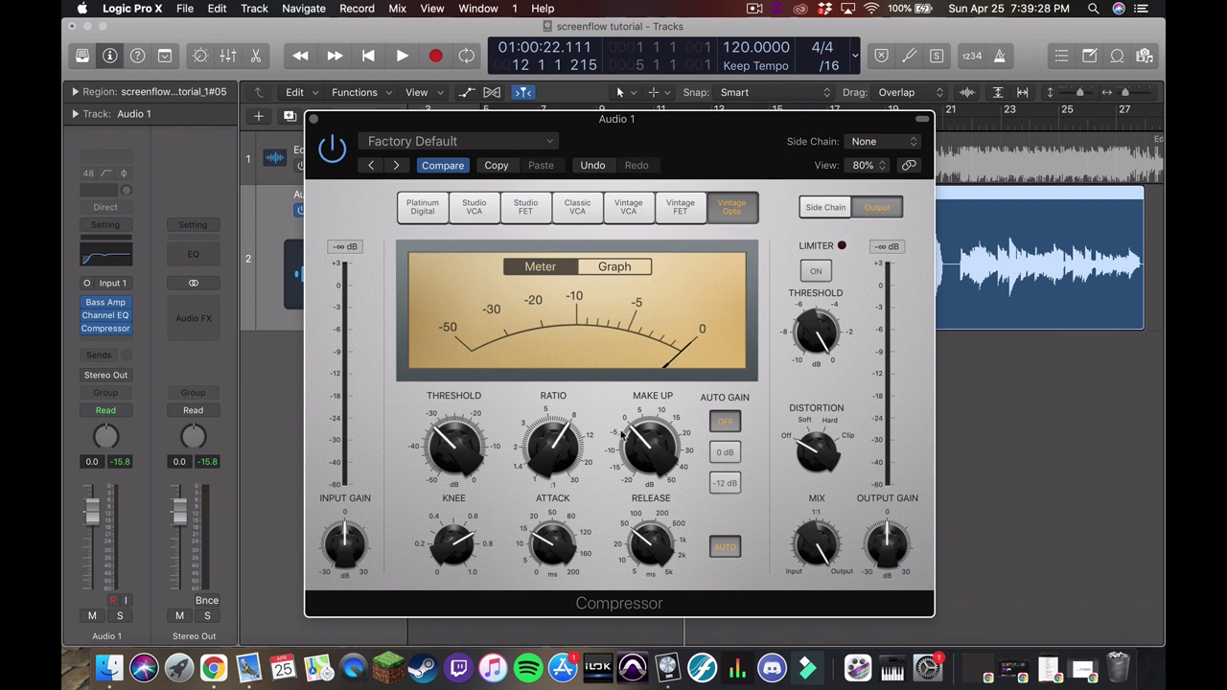
# - Switch the compressor's auto release off and set the attack to 32.0 ms
pyautogui.click(727, 548)
pyautogui.click(731, 556)
pyautogui.click(732, 552)
pyautogui.moveTo(556, 542); pyautogui.dragTo(563, 520)
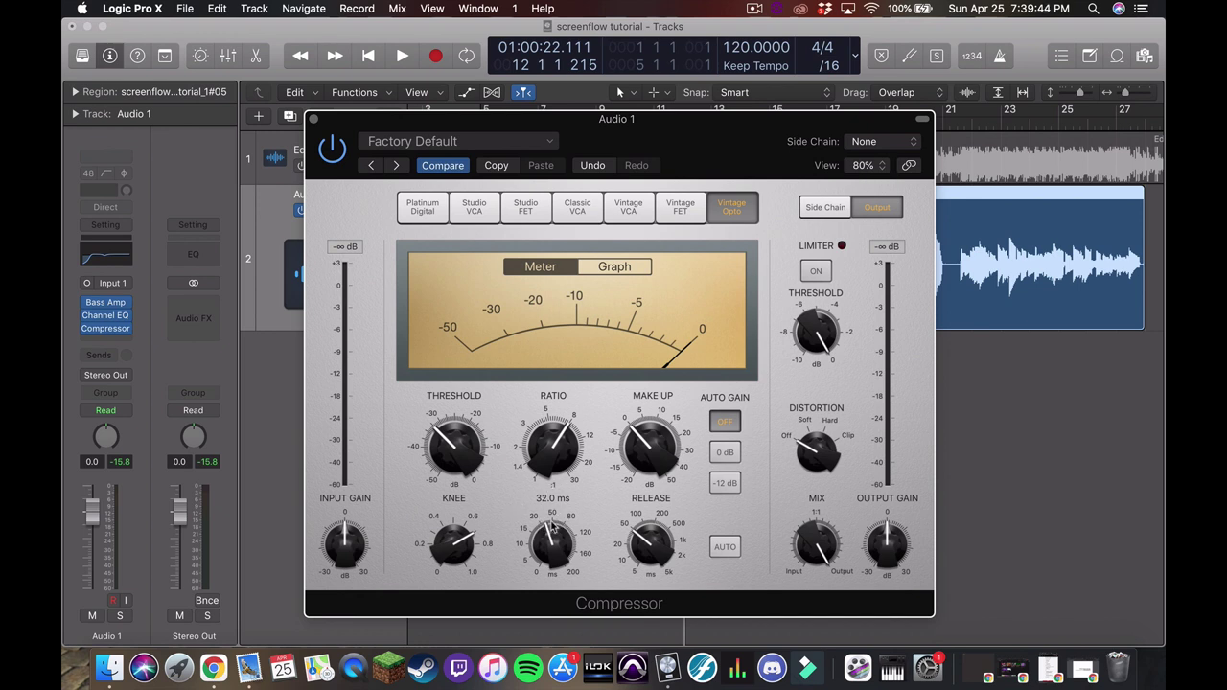
# - Set the release to 180.0 ms and A/B the compressor by bypassing it during playback
pyautogui.moveTo(641, 543)
pyautogui.mouseDown()
pyautogui.moveTo(653, 513)
pyautogui.moveTo(638, 564)
pyautogui.mouseUp()
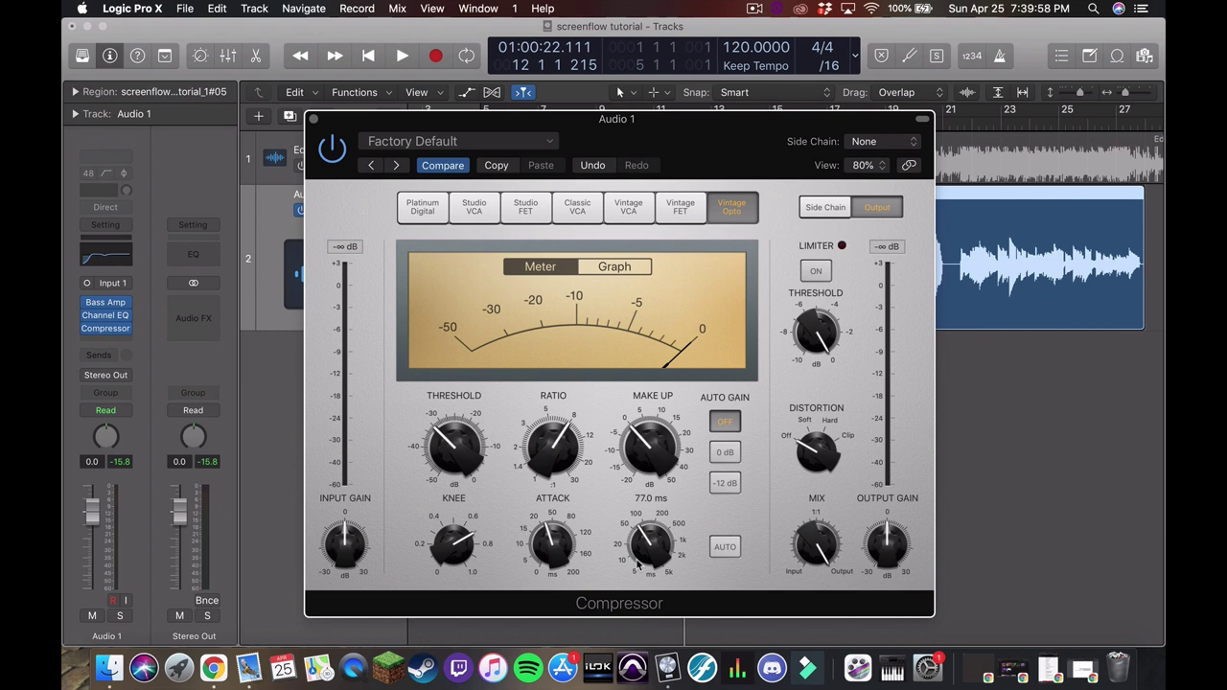
pyautogui.moveTo(652, 547); pyautogui.dragTo(658, 530)
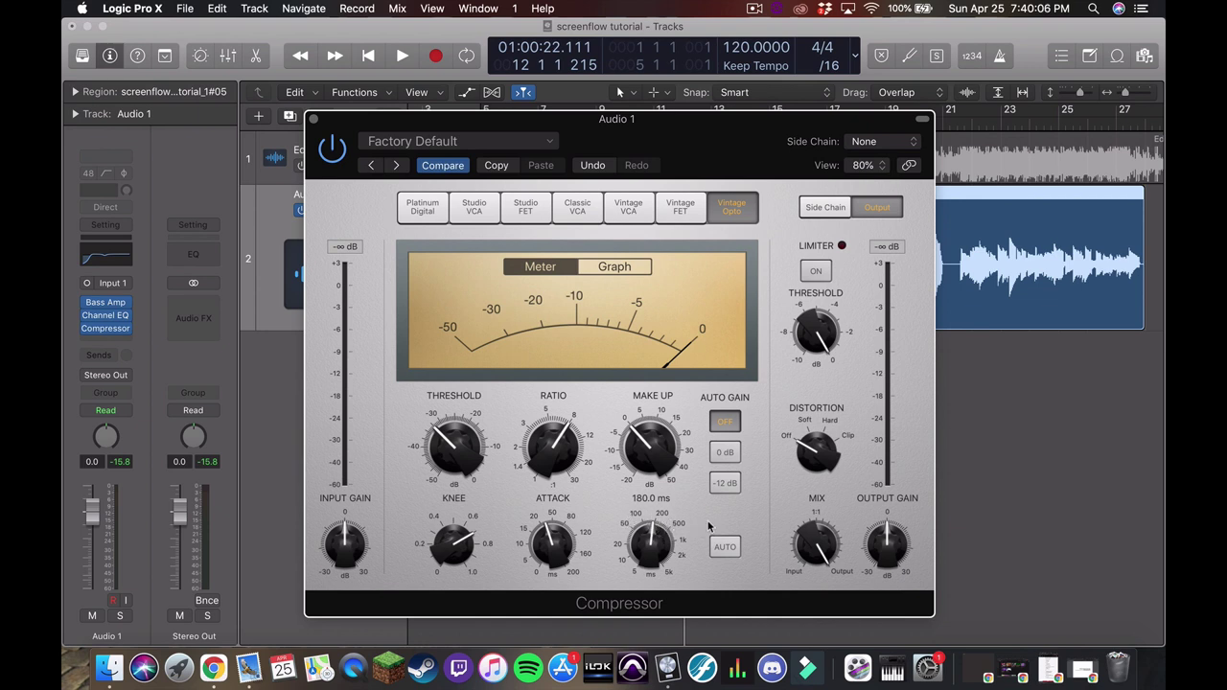
pyautogui.press('space')
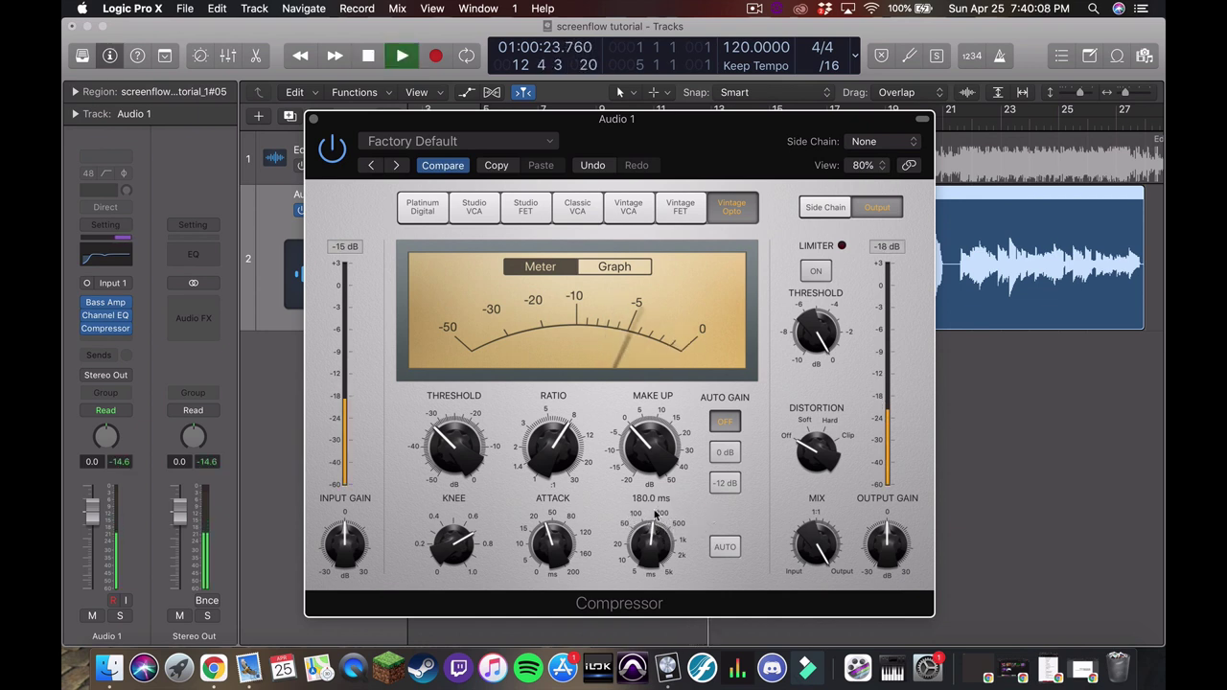
pyautogui.click(331, 149)
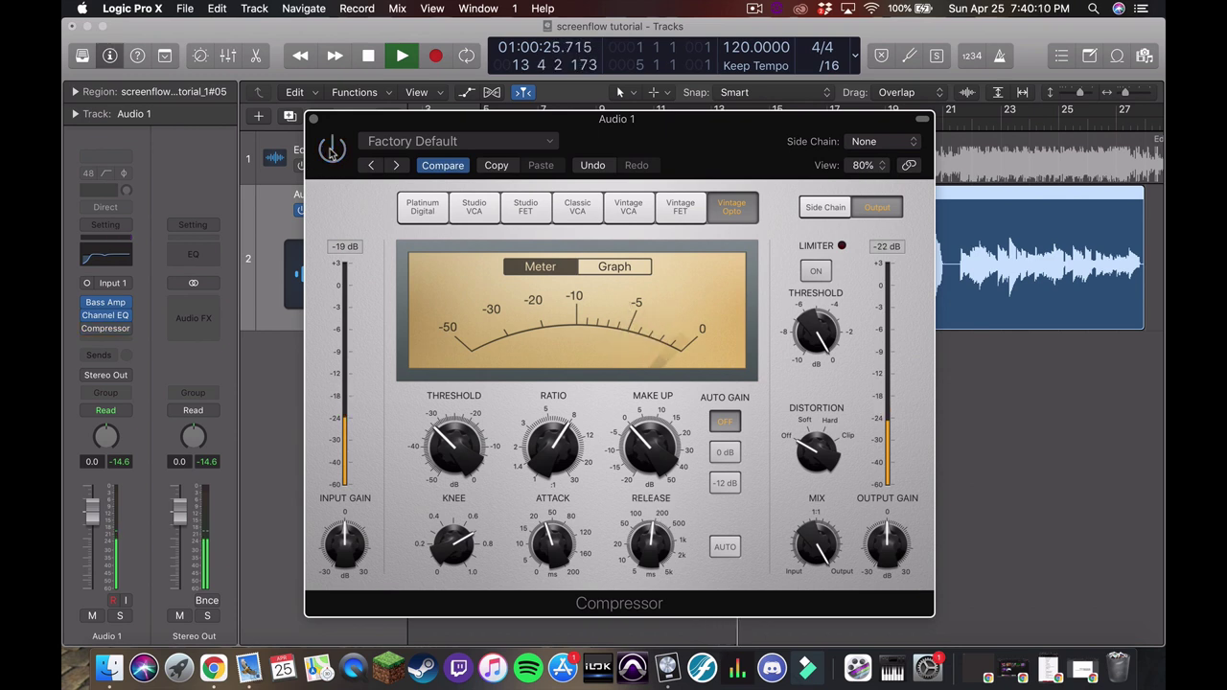
pyautogui.click(331, 149)
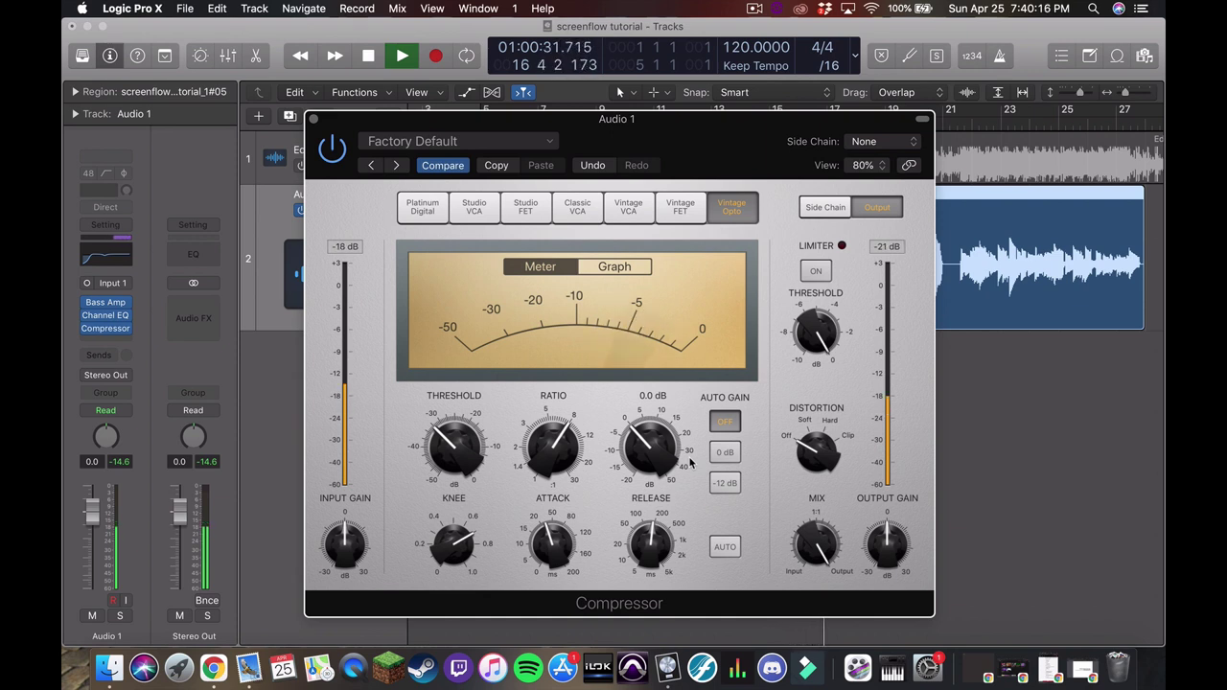
pyautogui.press('space')
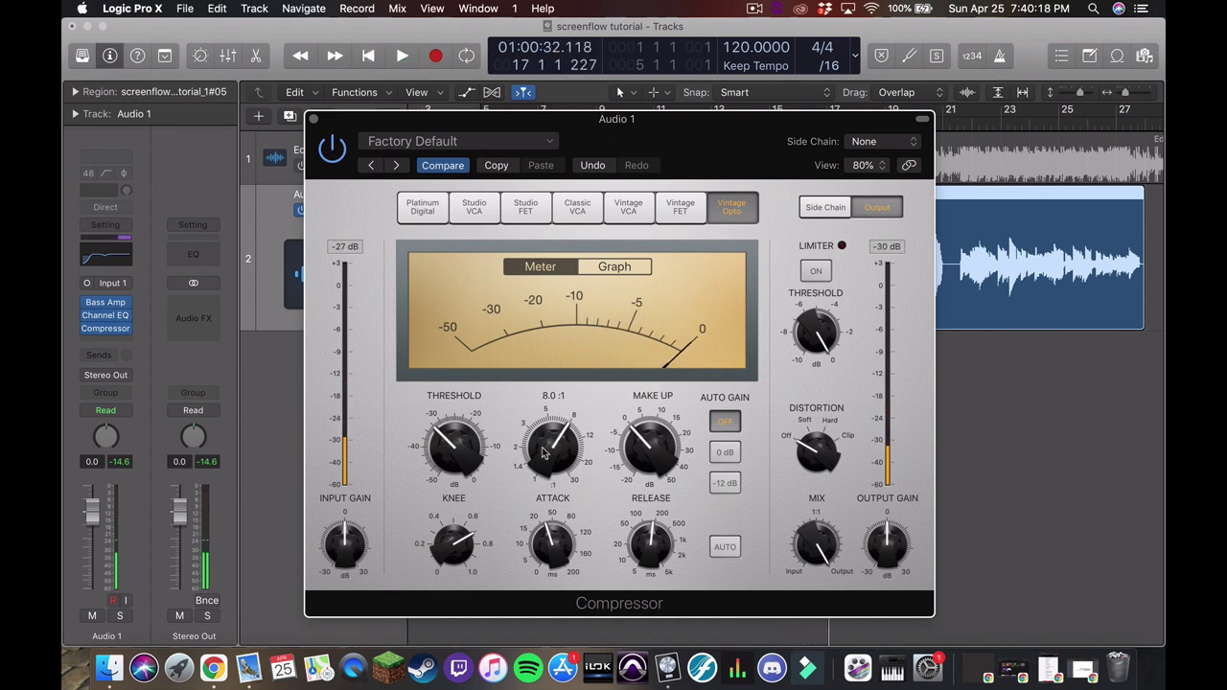
pyautogui.moveTo(651, 442)
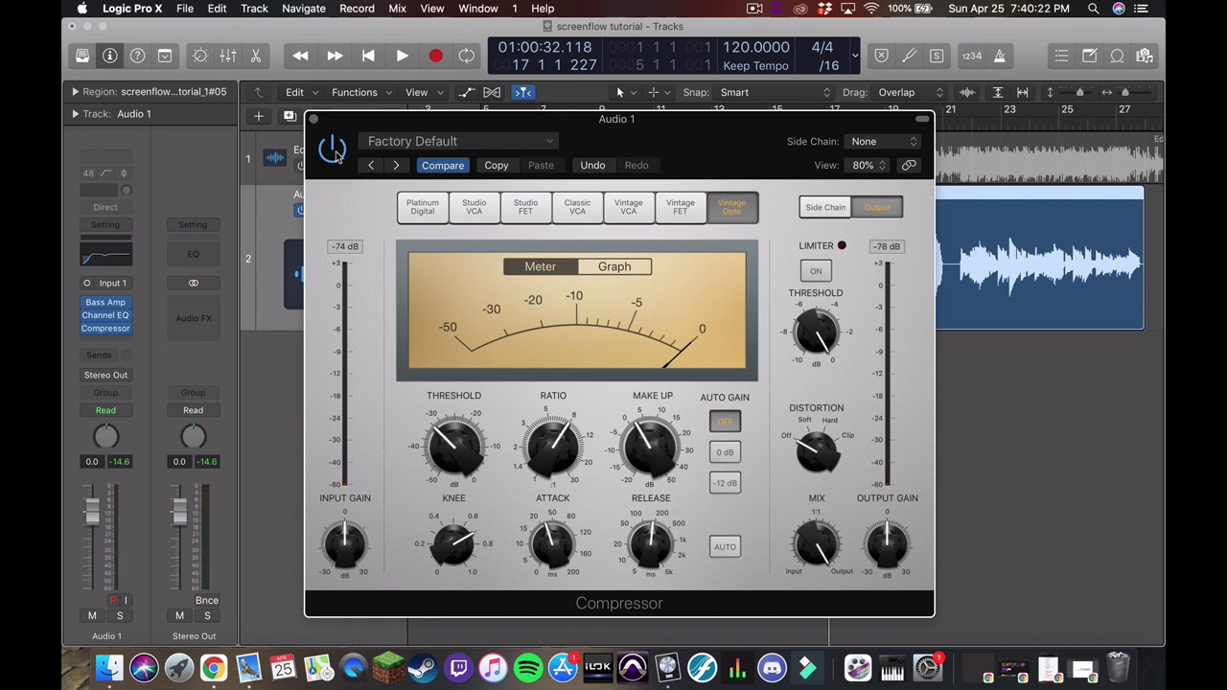
pyautogui.press('space')
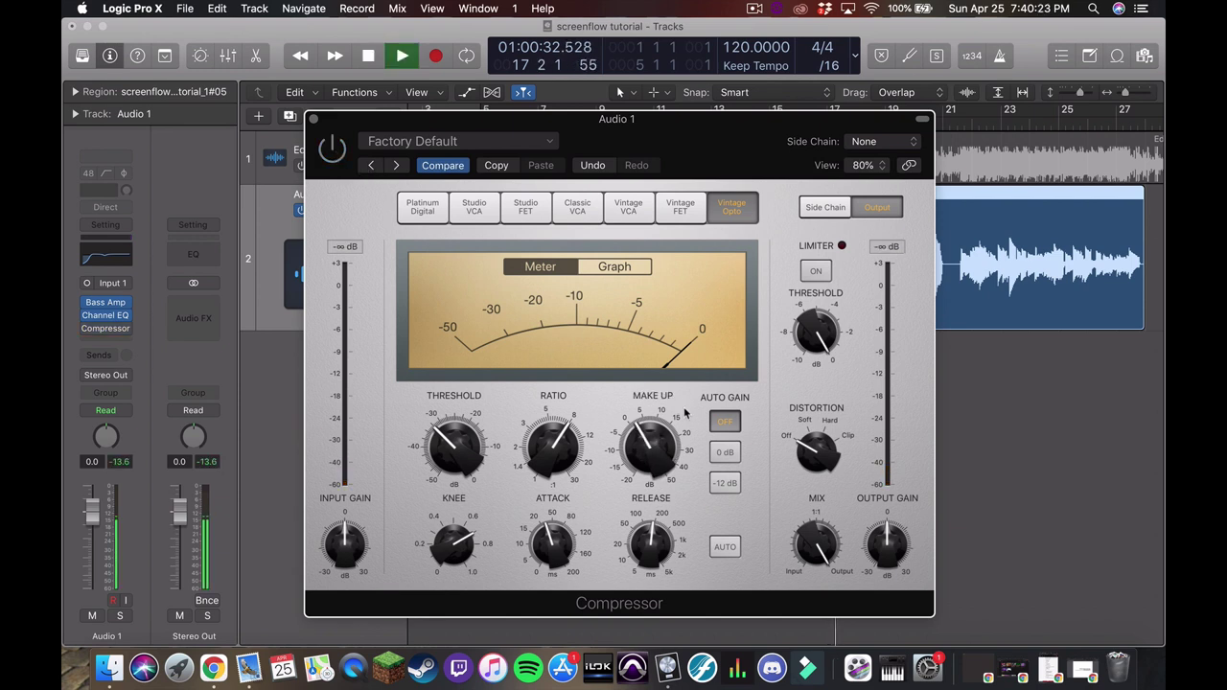
pyautogui.click(333, 152)
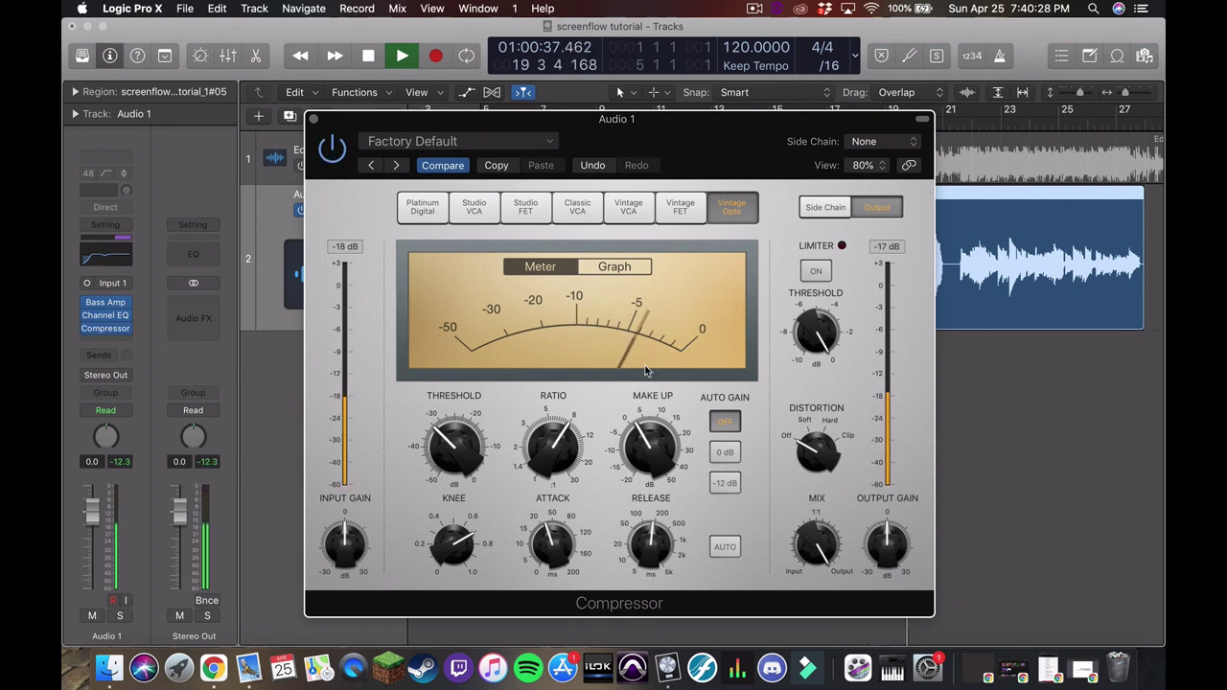
pyautogui.press('space')
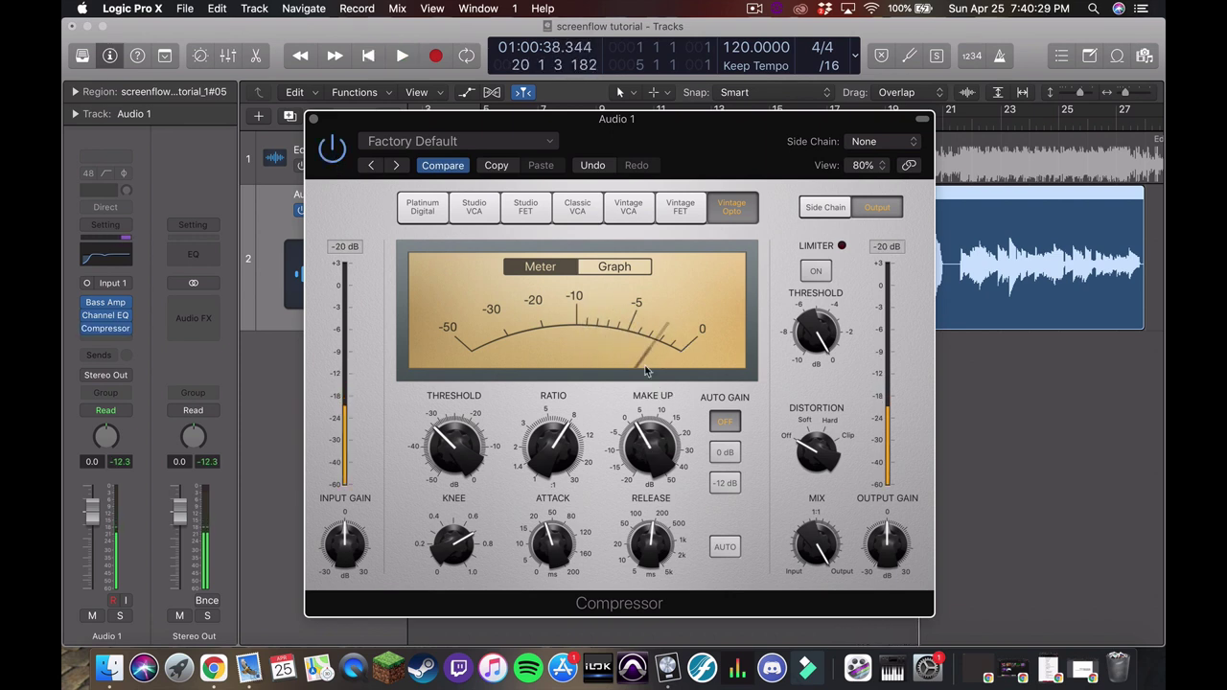
# - Close the compressor window and place the playhead near bar 5
pyautogui.click(313, 120)
pyautogui.hscroll(1, 937, 297)
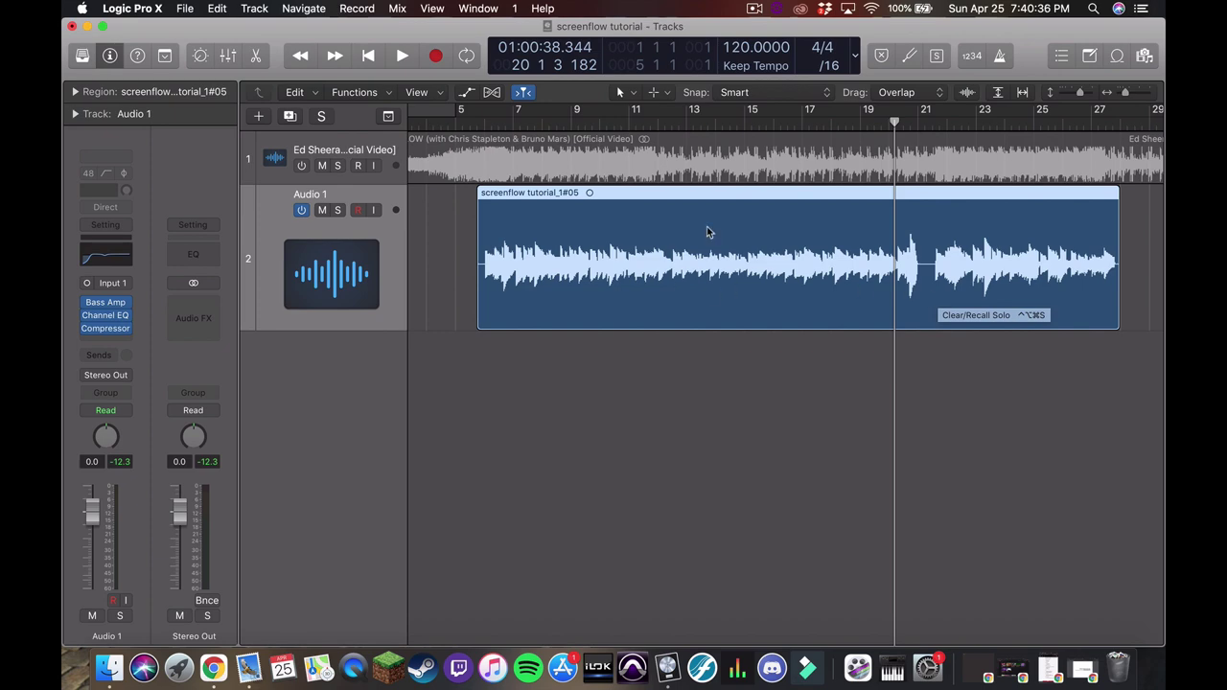
pyautogui.hscroll(-3, 534, 257)
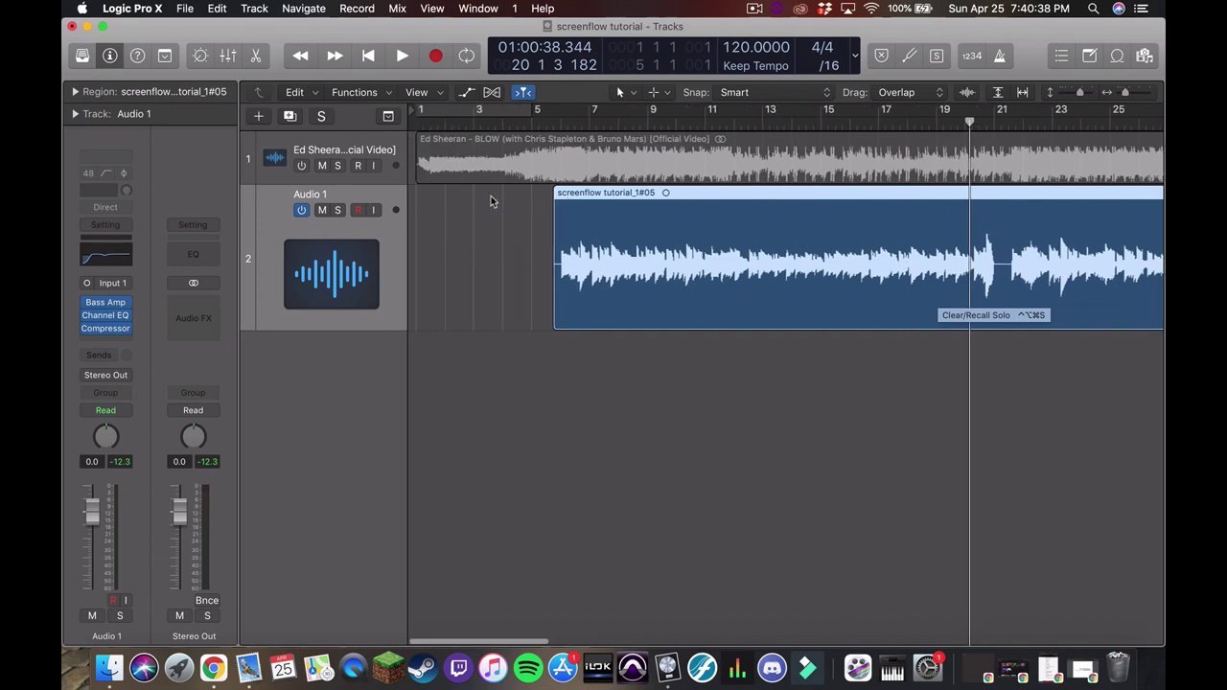
pyautogui.hscroll(2, 687, 286)
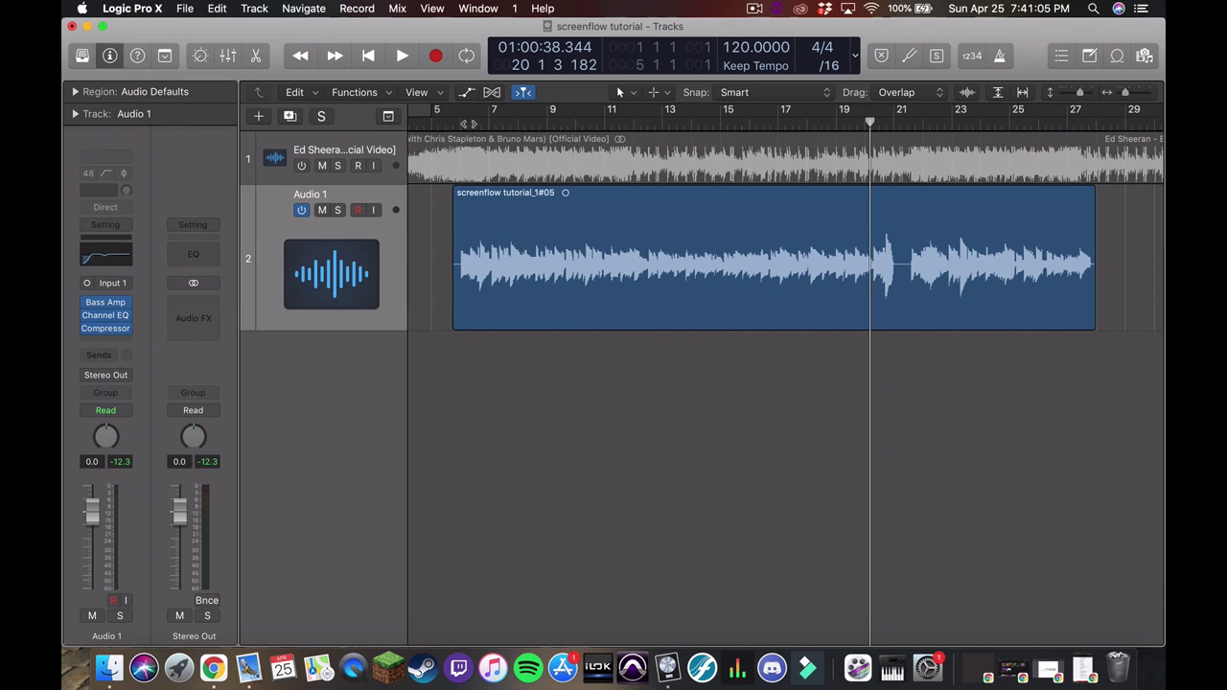
pyautogui.click(460, 123)
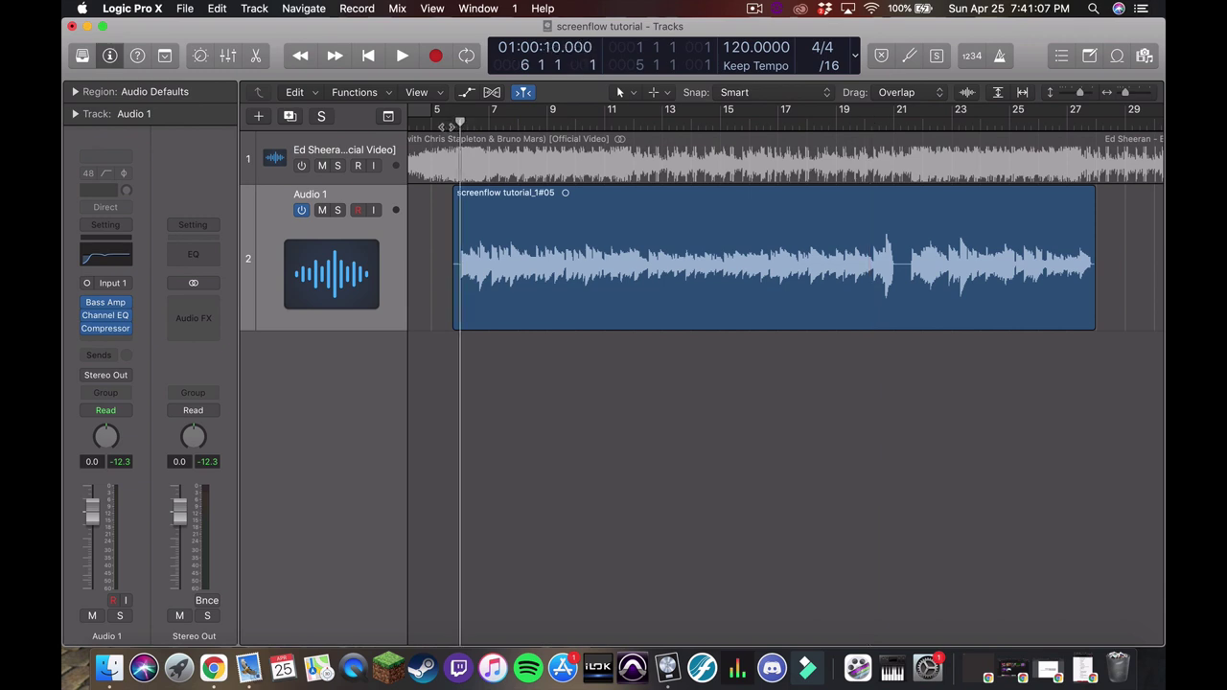
pyautogui.click(447, 125)
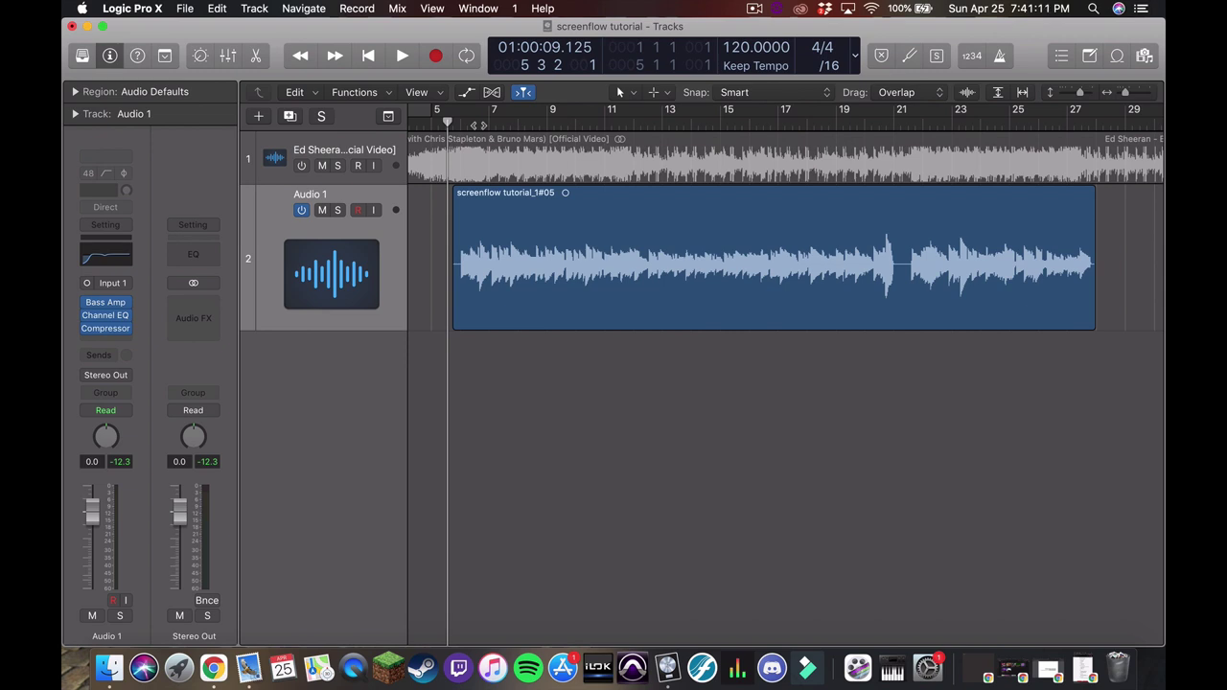
# - Turn the reference song track back on, start playback and select that track
pyautogui.click(312, 169)
pyautogui.hscroll(-1, 647, 196)
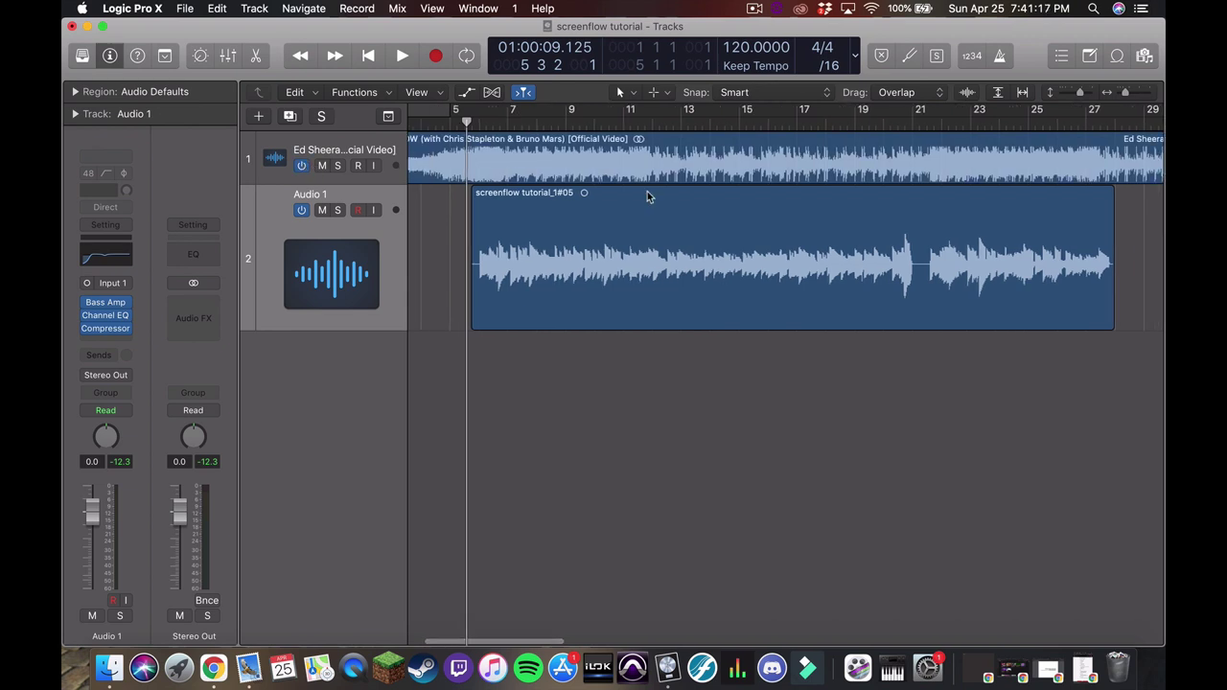
pyautogui.press('space')
pyautogui.click(389, 165)
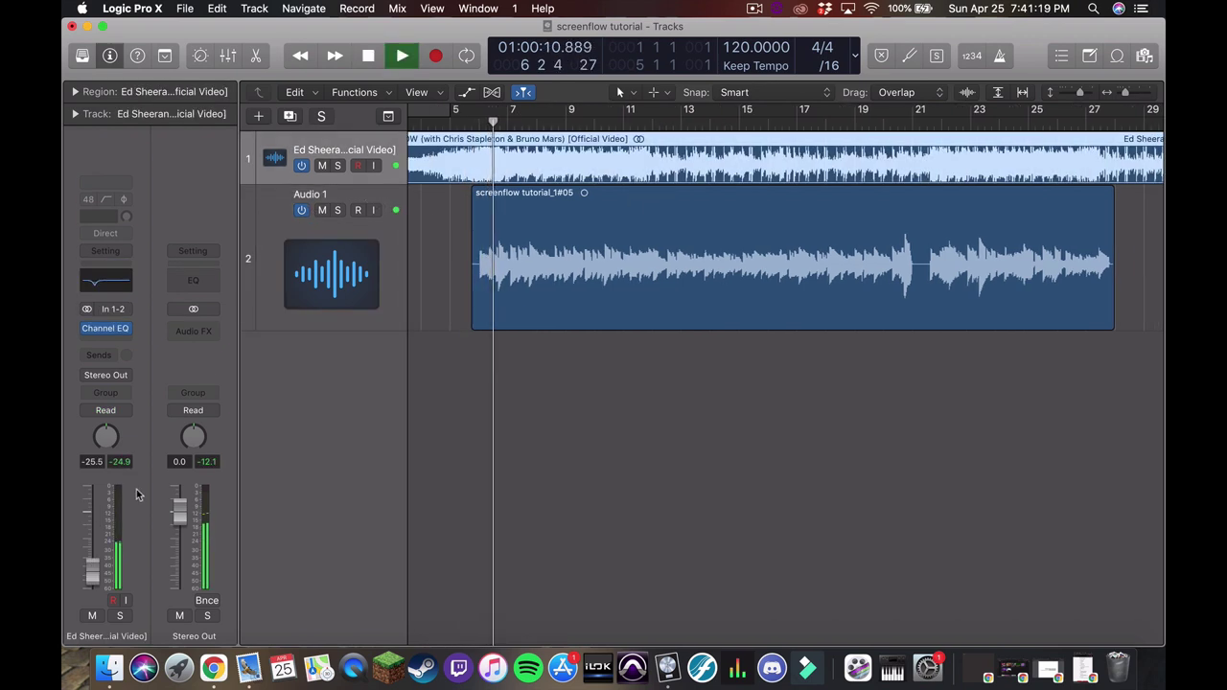
# - Select Audio 1, open its Channel EQ, and restart playback from bar 7
pyautogui.click(388, 264)
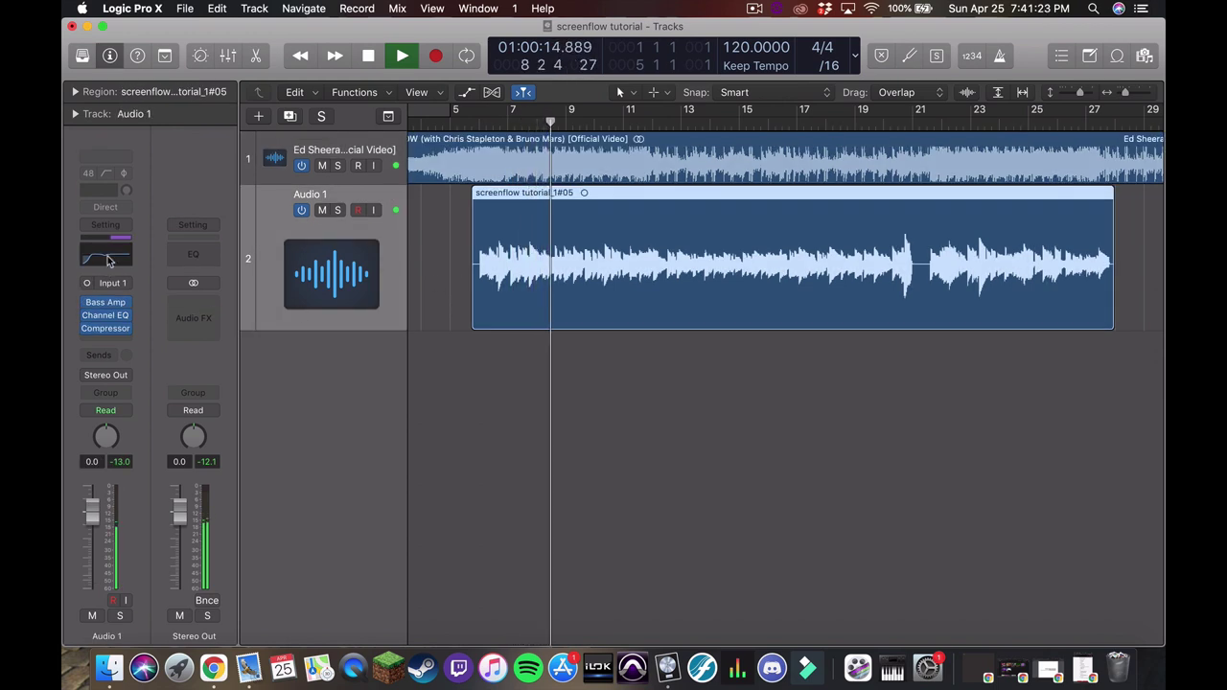
pyautogui.click(106, 314)
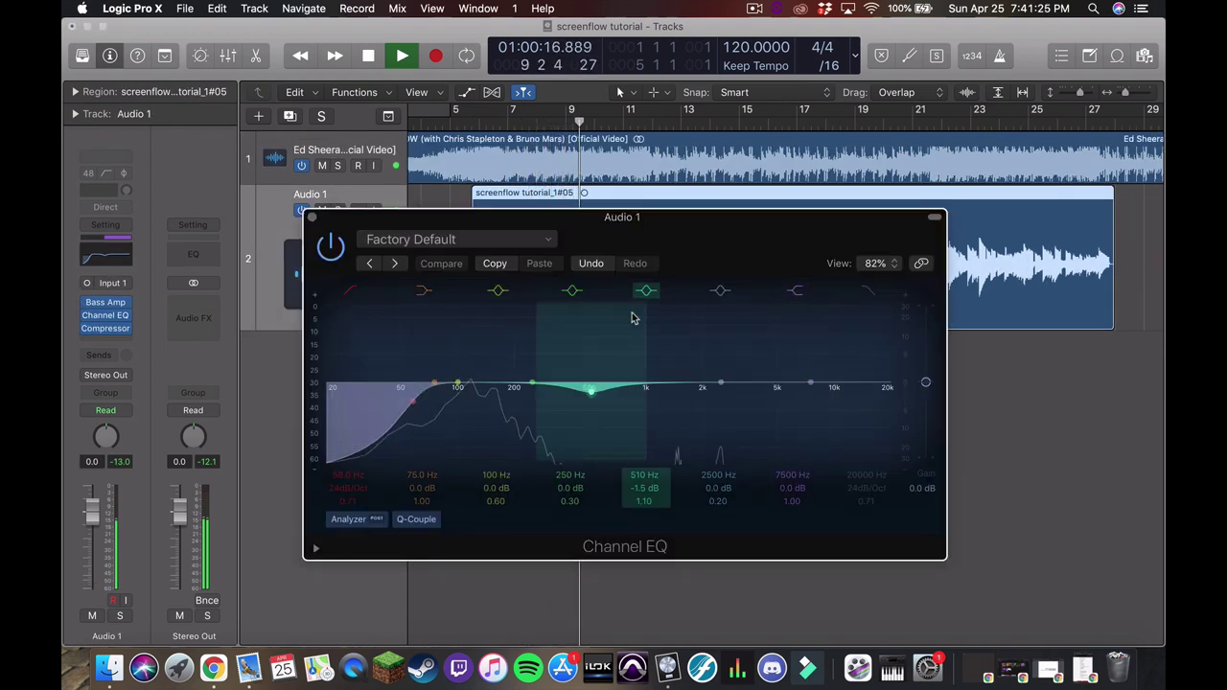
pyautogui.press('space')
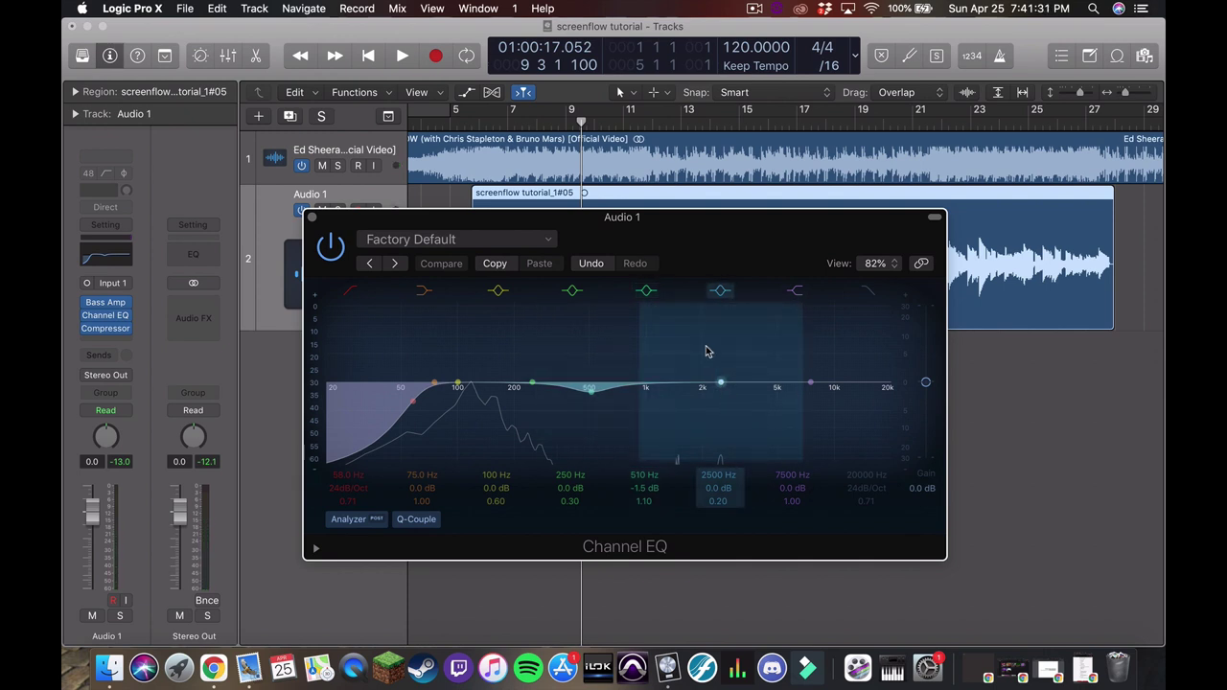
pyautogui.click(511, 141)
pyautogui.press('space')
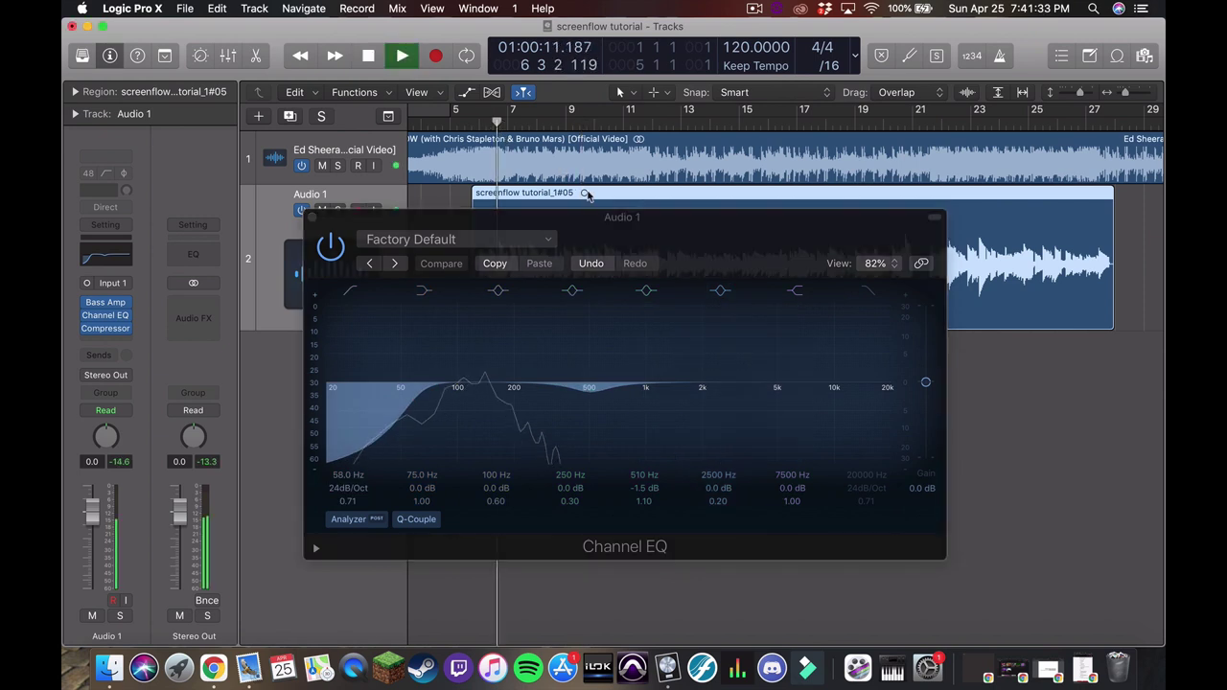
# - Sweep a narrow upper-mid band near 2 kHz and pull the 7500 Hz band to a 3550 Hz dip
pyautogui.moveTo(719, 384); pyautogui.dragTo(720, 359)
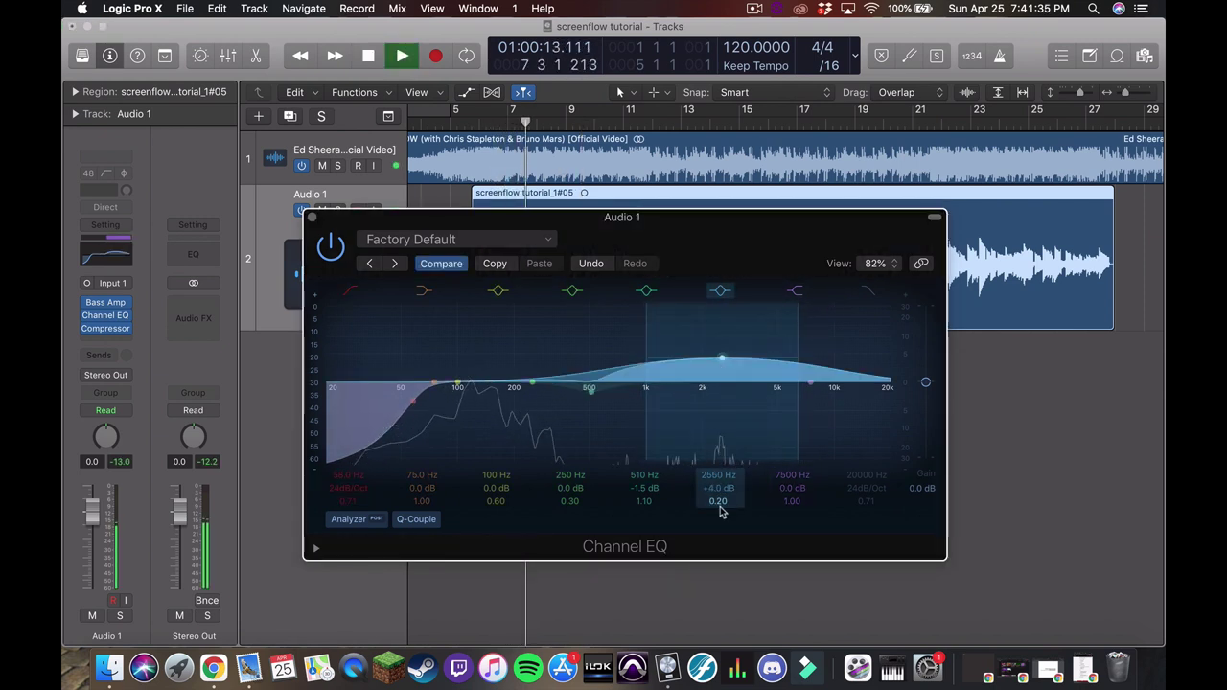
pyautogui.moveTo(718, 493); pyautogui.dragTo(724, 401)
pyautogui.moveTo(721, 358); pyautogui.dragTo(696, 389)
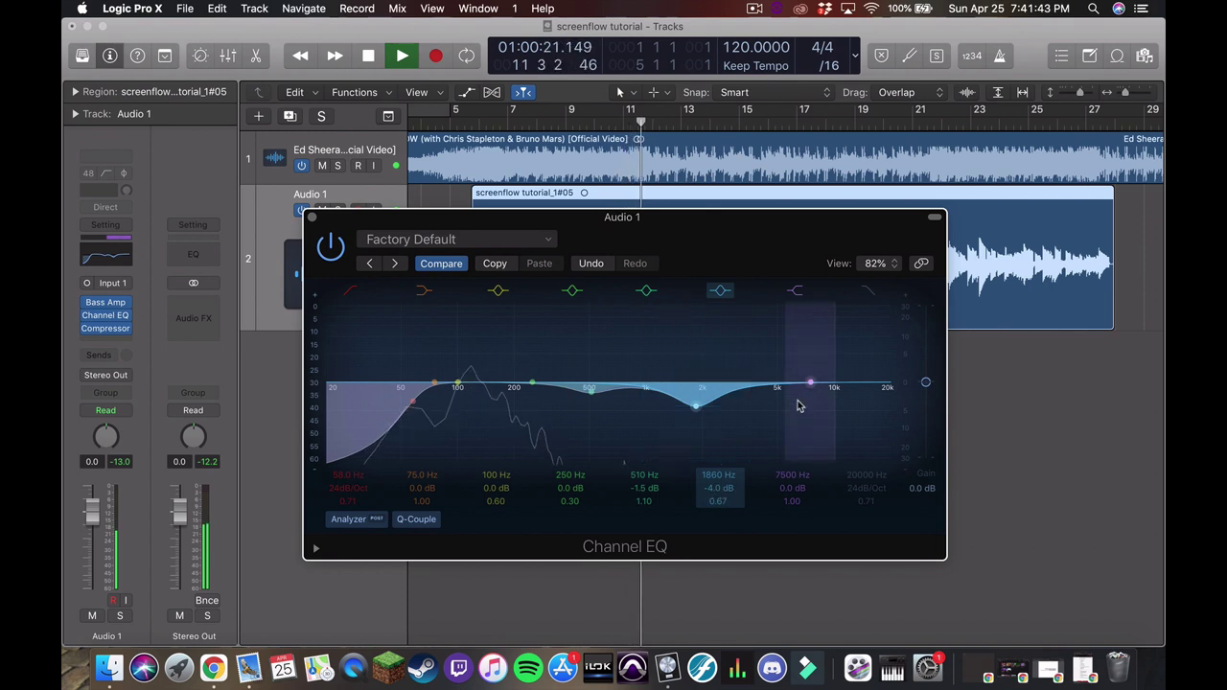
pyautogui.moveTo(810, 384); pyautogui.dragTo(700, 419)
pyautogui.click(698, 407)
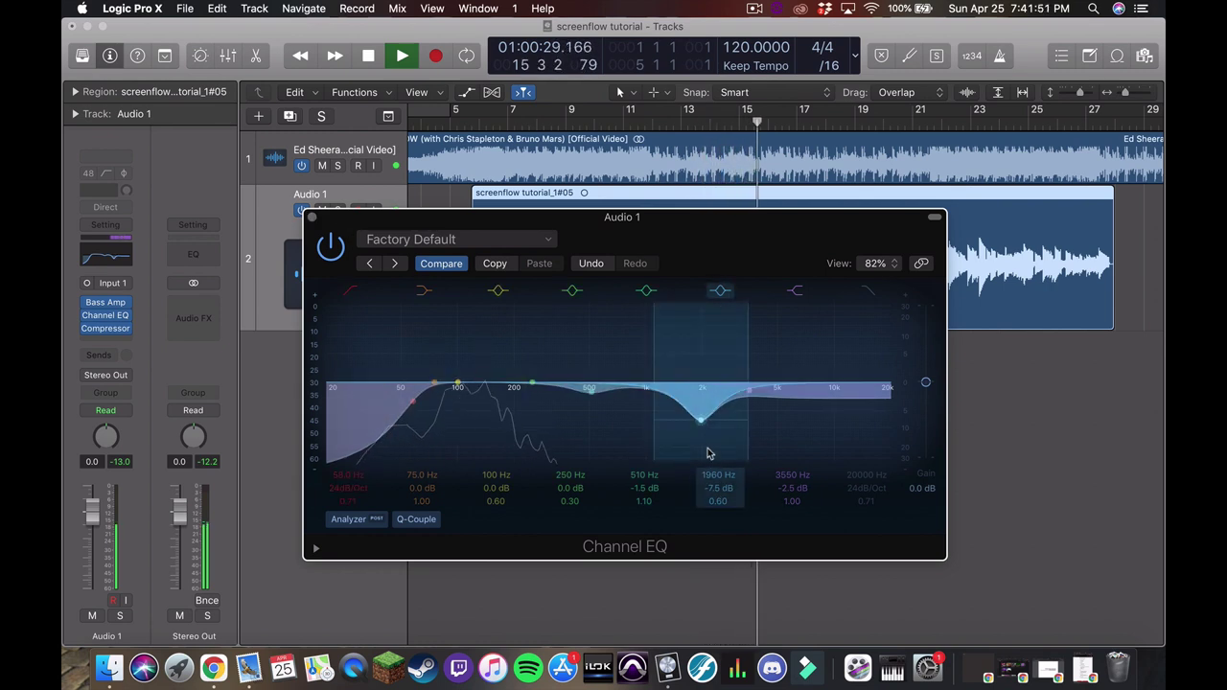
# - Set the 1960 Hz band's gain to -5.0 dB and close the EQ
pyautogui.doubleClick(714, 488)
pyautogui.write('-5')
pyautogui.press('Return')
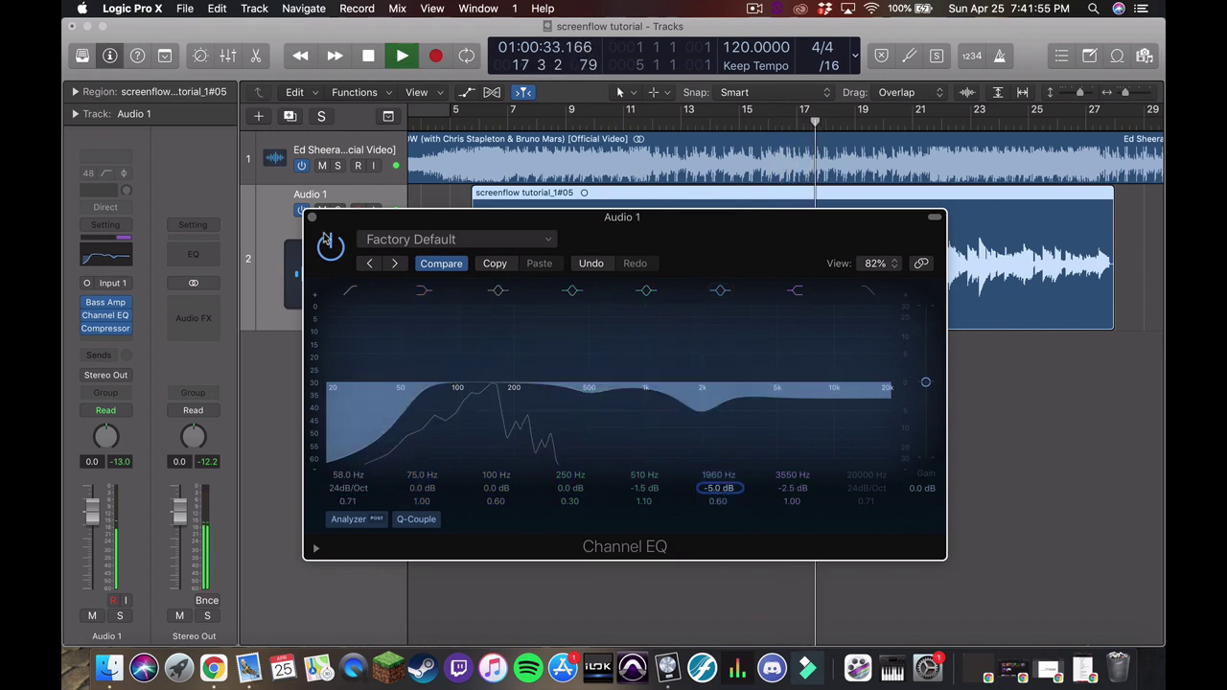
pyautogui.press('super+w')
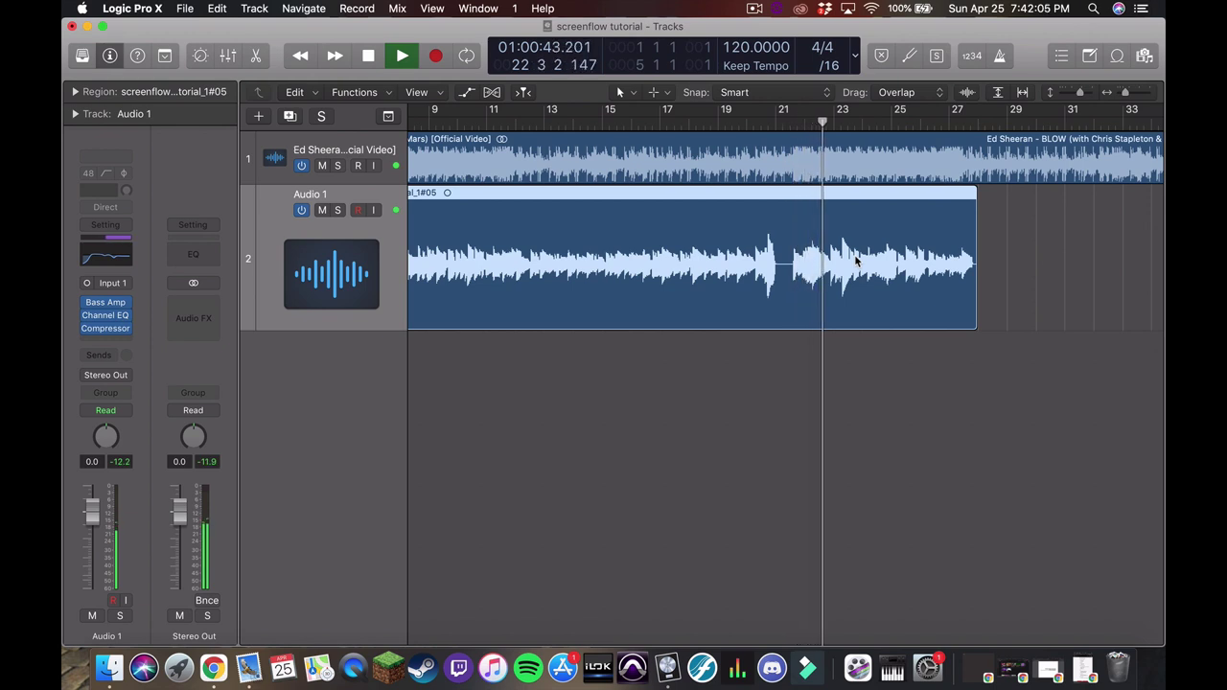
# - Stop playback and return the playhead to bar 5, the 8-second mark
pyautogui.hscroll(3, 856, 260)
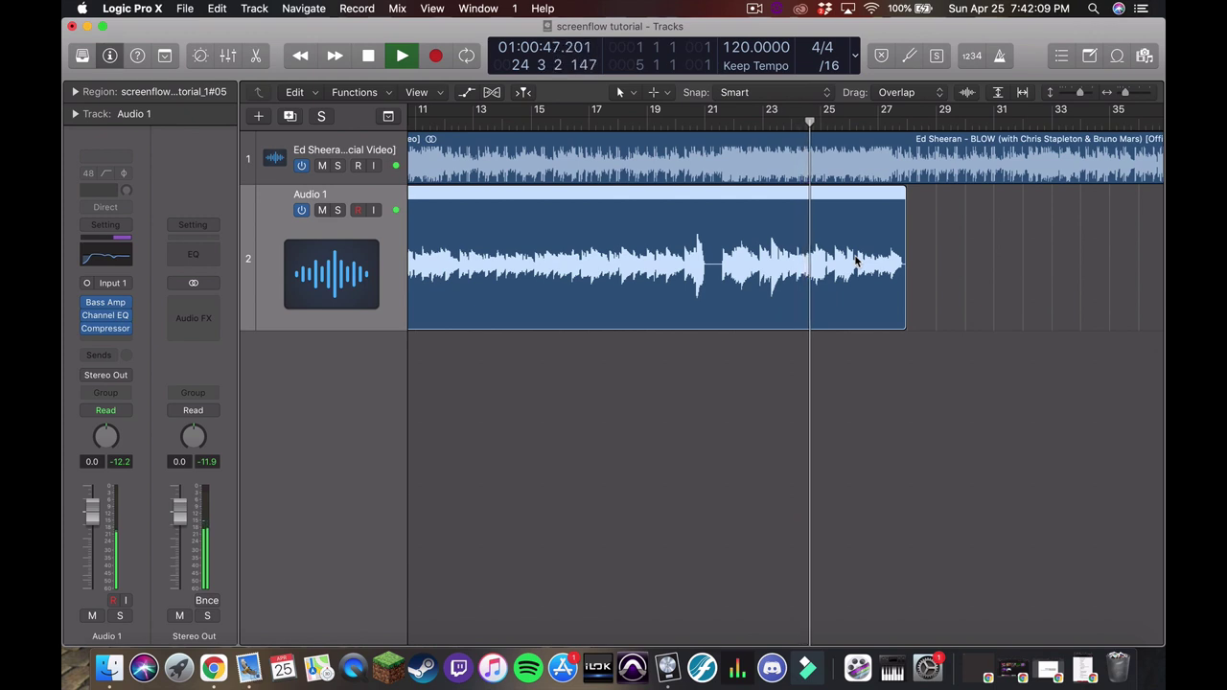
pyautogui.hscroll(2, 856, 260)
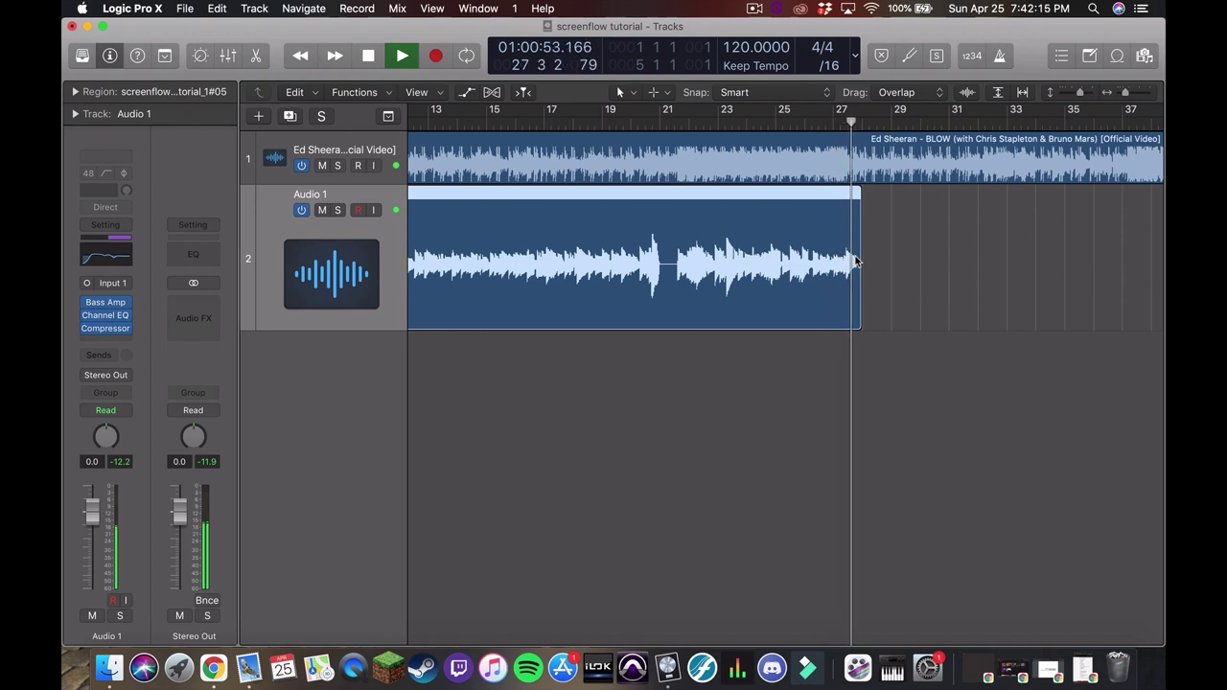
pyautogui.press('space')
pyautogui.hscroll(-10, 860, 257)
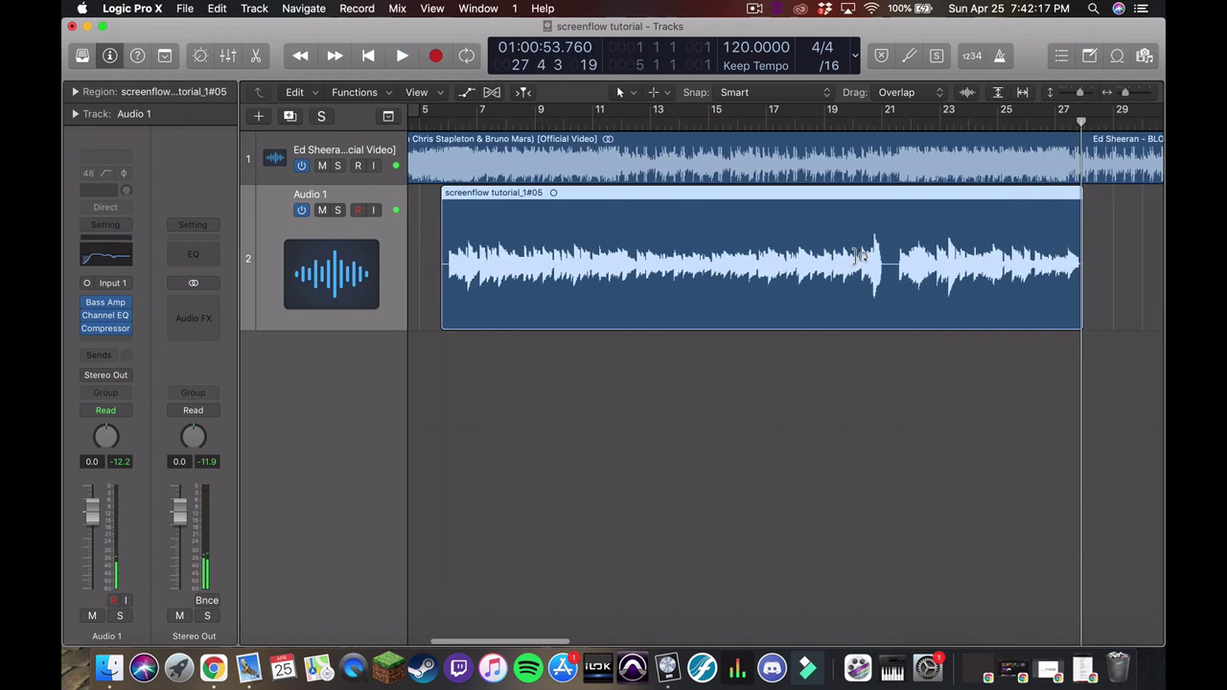
pyautogui.click(530, 125)
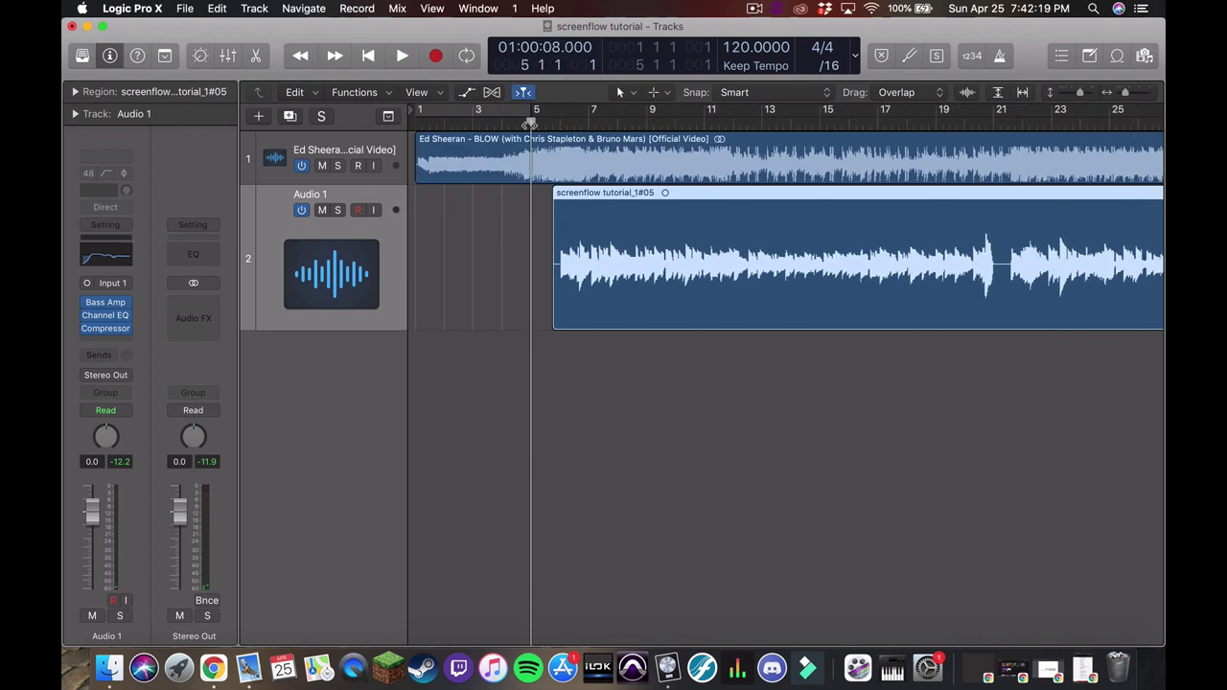